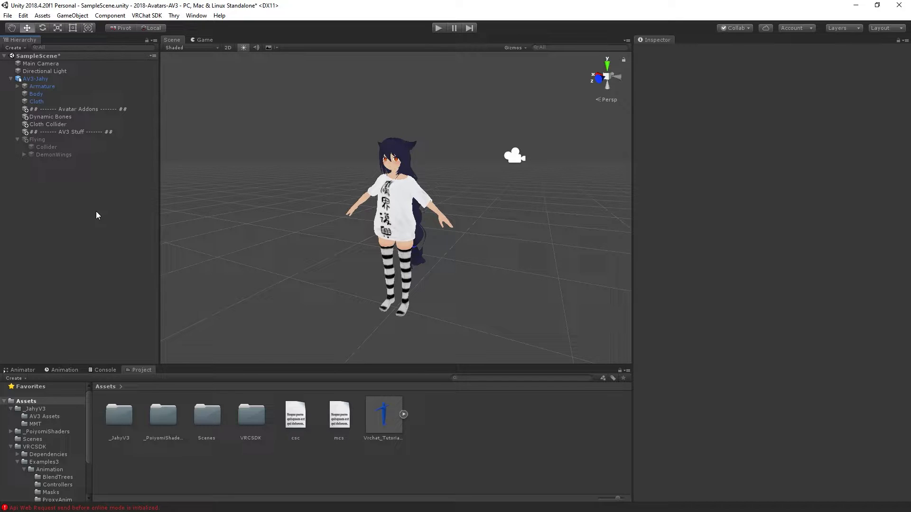
Review the components and VRC Avatar Descriptor settings of the AV3-Jahy avatar
click(51, 81)
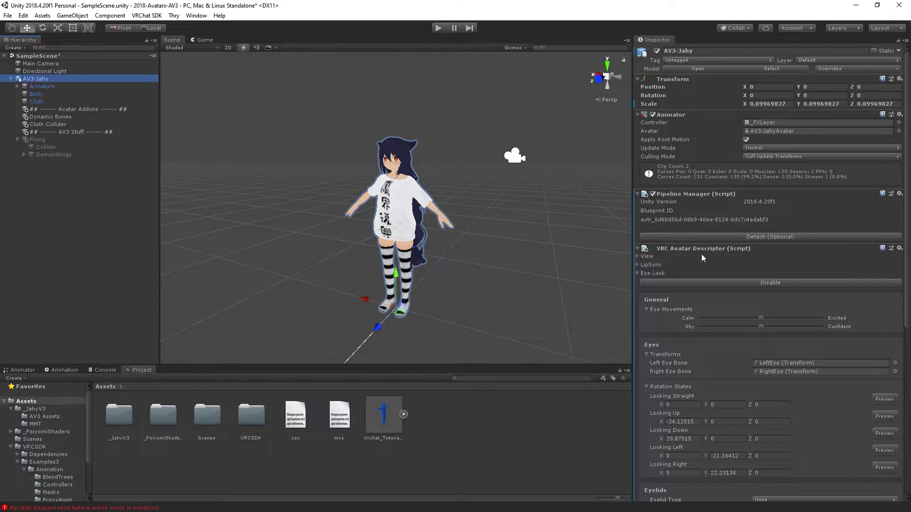
scroll(765, 419, down, 10)
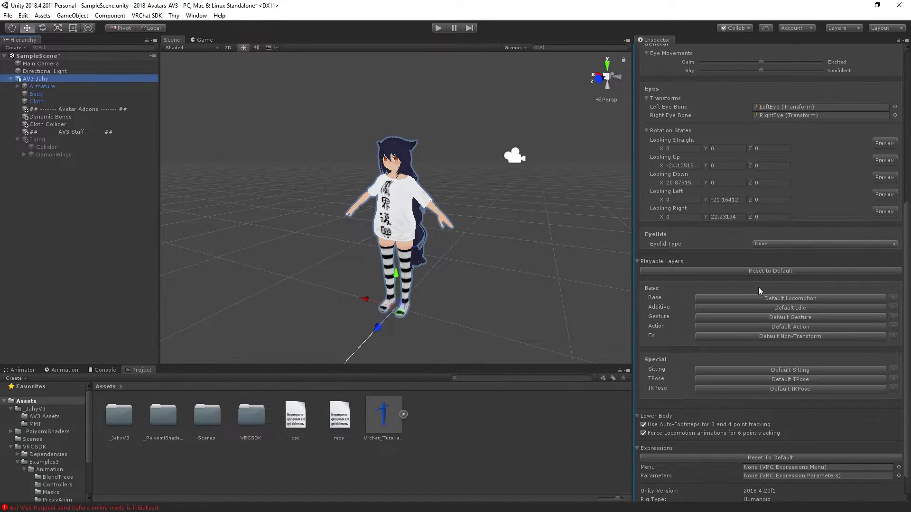
Enable the Flying object under the avatar's AV3 Stuff section
click(56, 138)
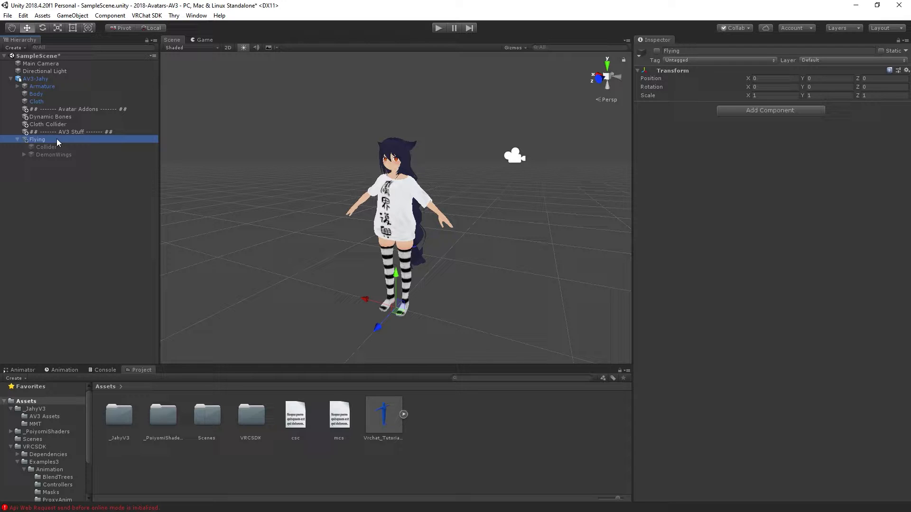
right_drag(190, 151, 218, 161)
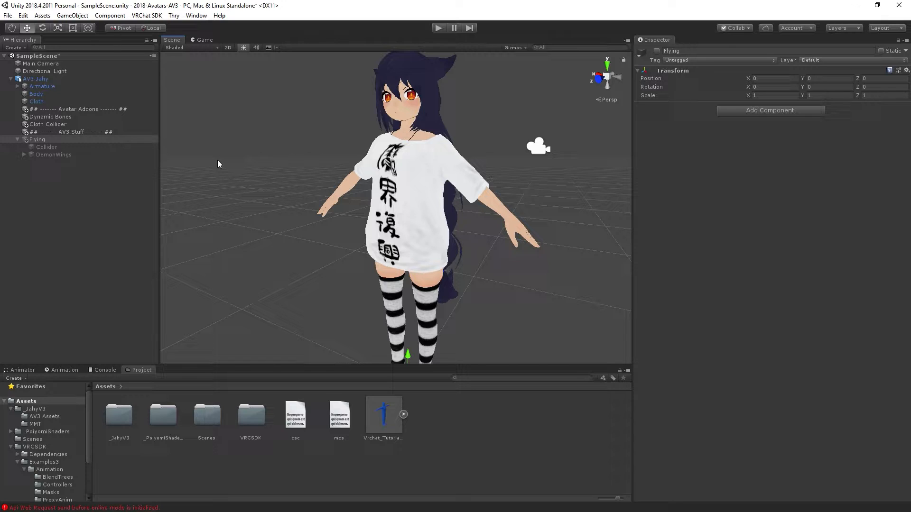
click(37, 141)
key(f)
right_drag(435, 238, 465, 242)
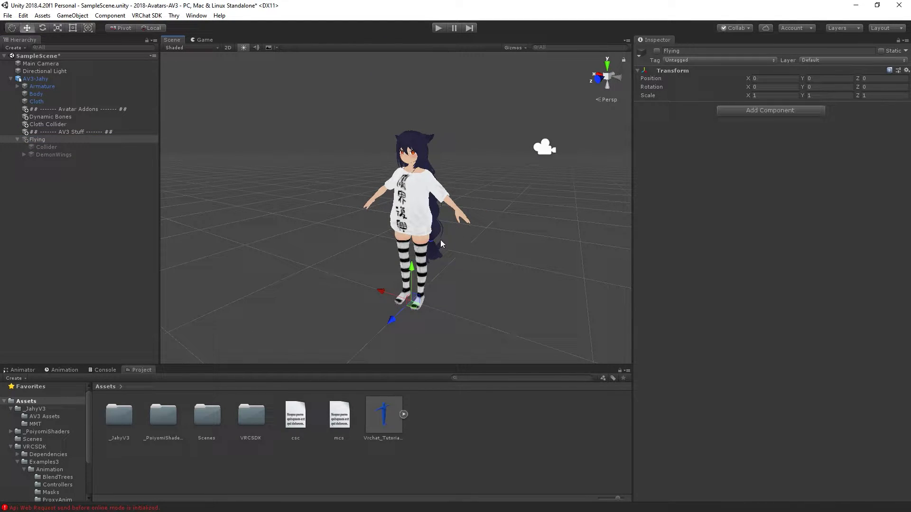
click(45, 140)
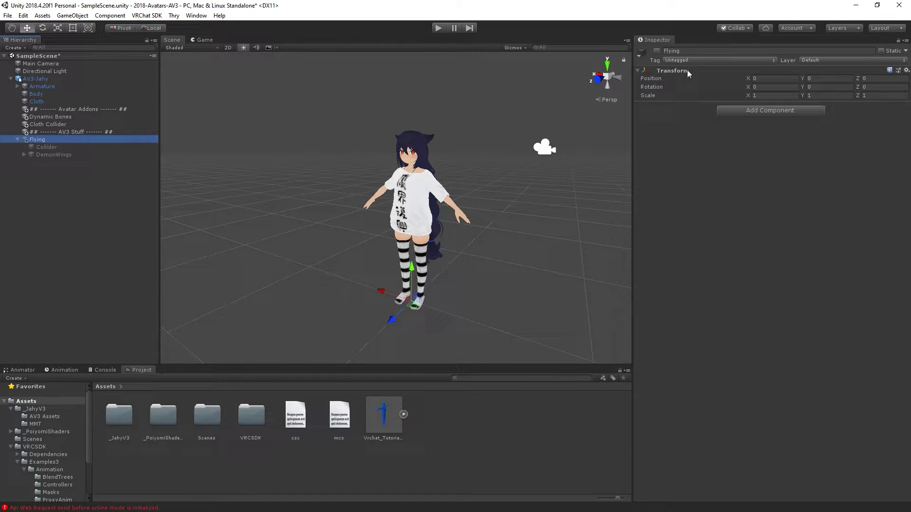
click(657, 50)
right_drag(516, 227, 507, 259)
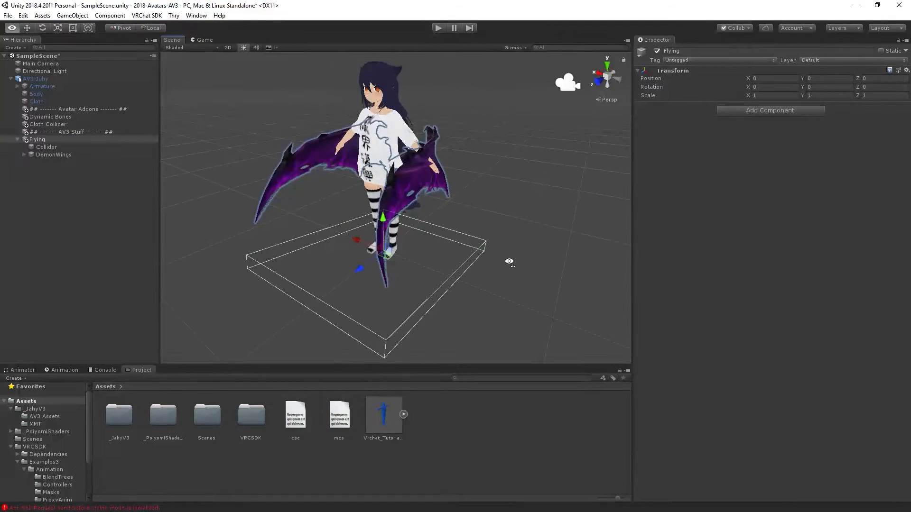
Play the WingIdle animation of the DemonWings object in the scene preview
click(62, 153)
click(63, 370)
key(space)
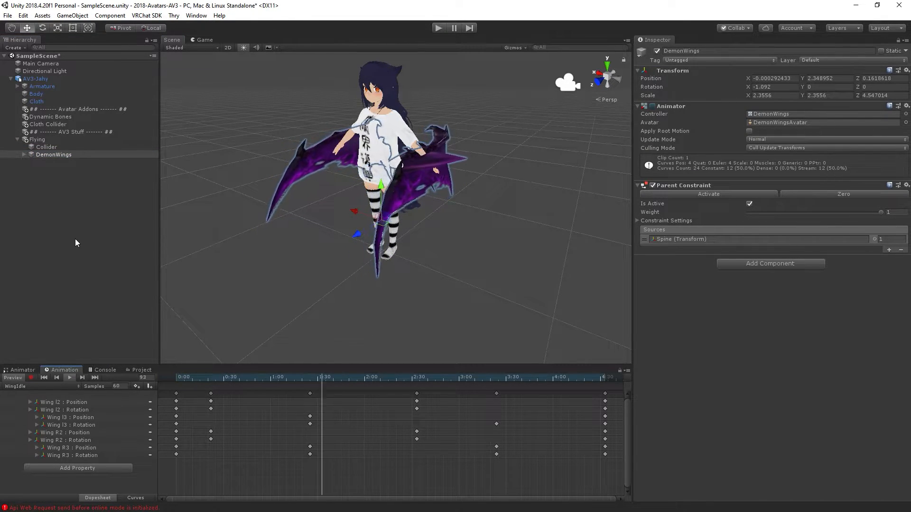
click(64, 246)
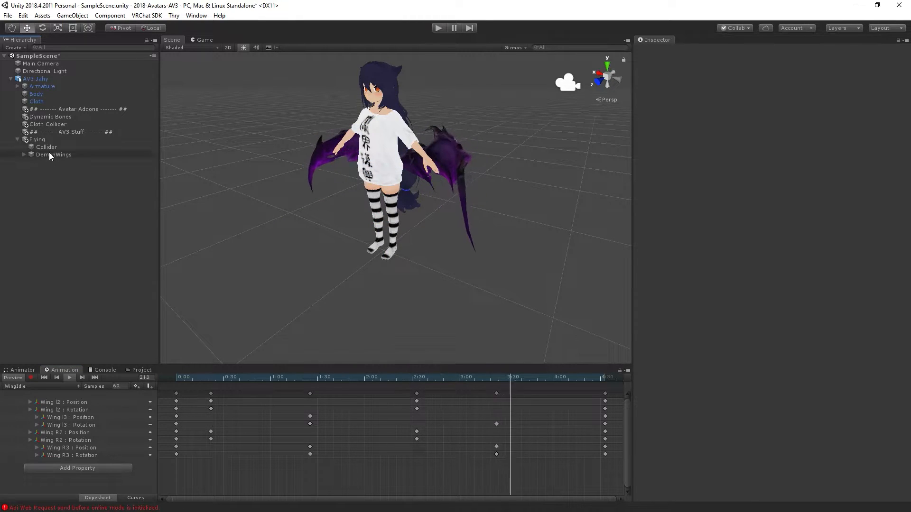
Disable the Flying object with its collider and wings, and clear the selection
click(46, 140)
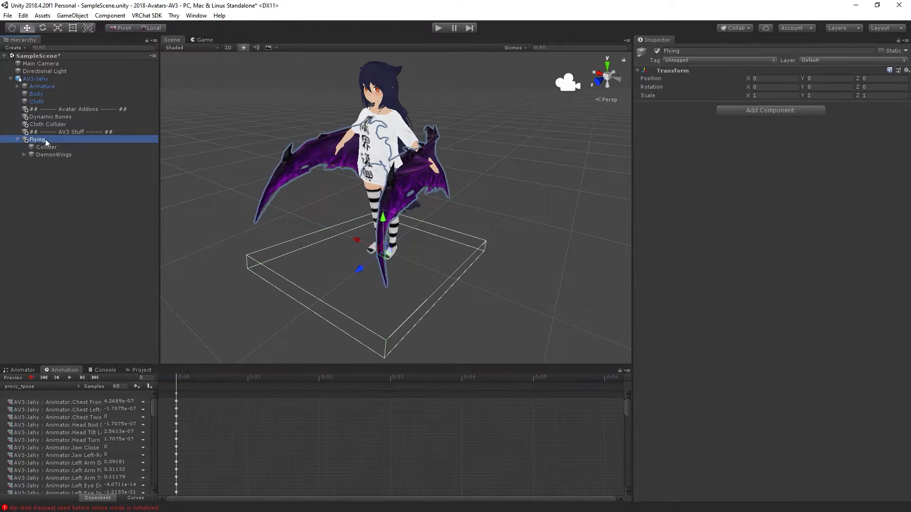
click(656, 50)
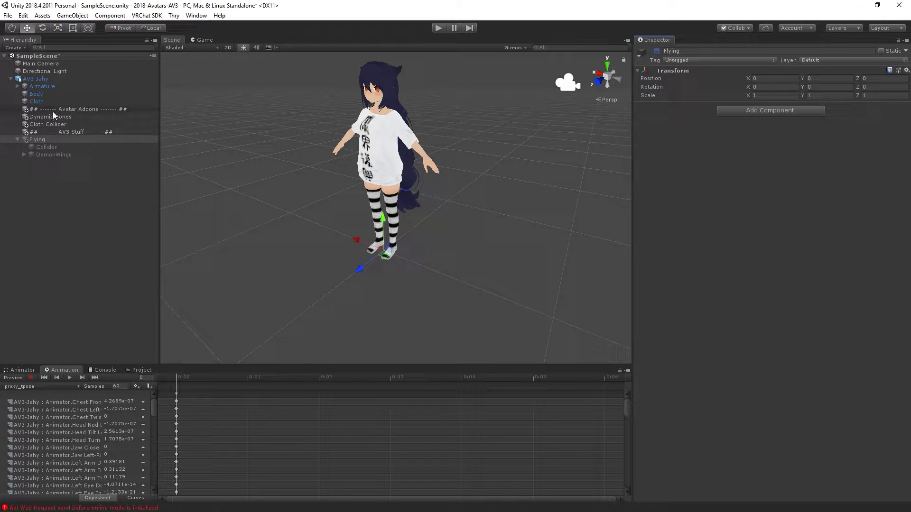
click(59, 132)
click(49, 176)
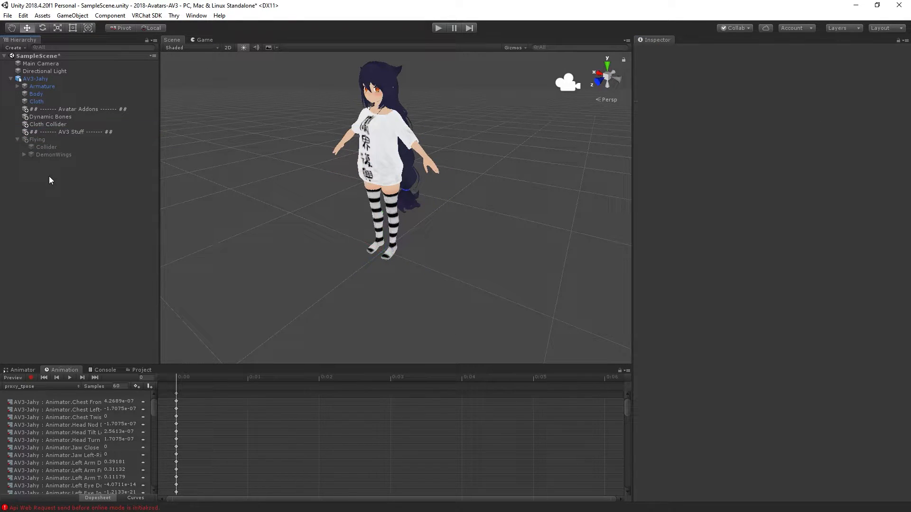
Examine the AV3-Jahy avatar descriptor, including its View, LipSync, Eye Look, Playable Layers and Expressions sections
click(41, 138)
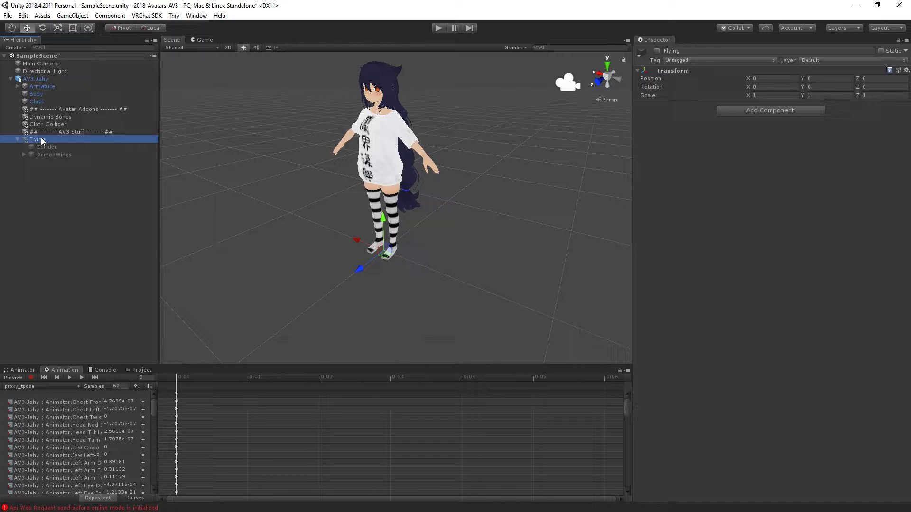
click(382, 199)
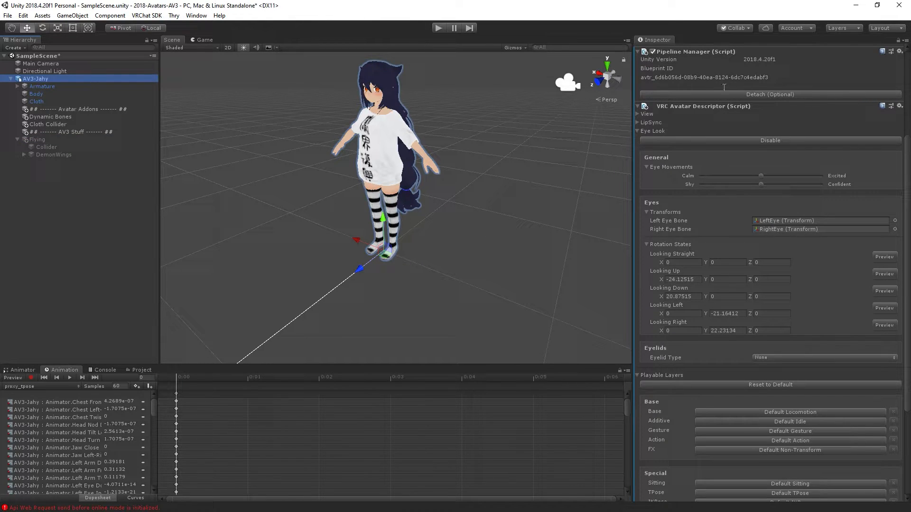
click(637, 115)
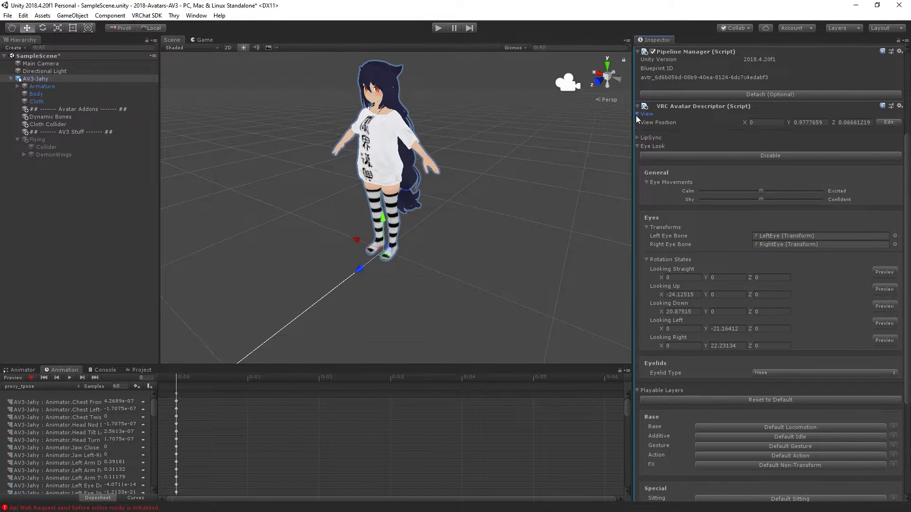
click(638, 138)
scroll(673, 329, down, 4)
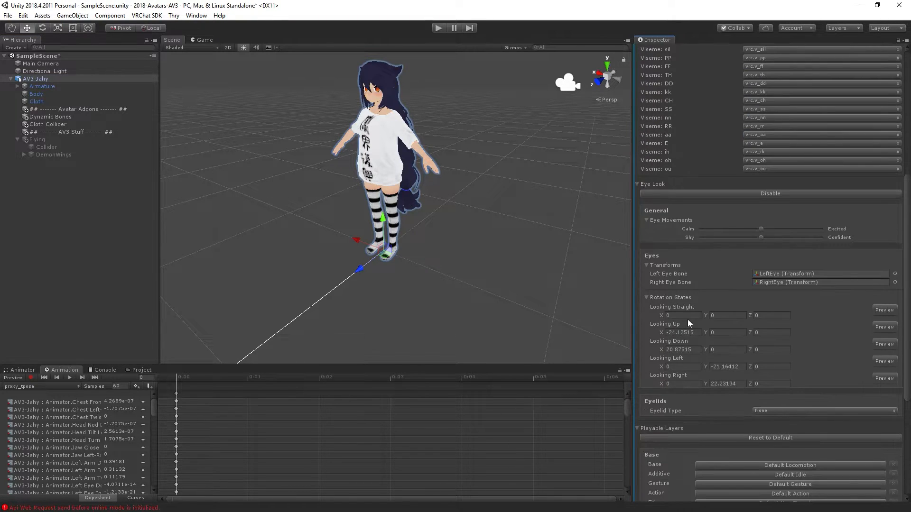
scroll(492, 254, up, 5)
scroll(492, 259, down, 6)
alt+drag(492, 259, 472, 223)
scroll(714, 289, down, 6)
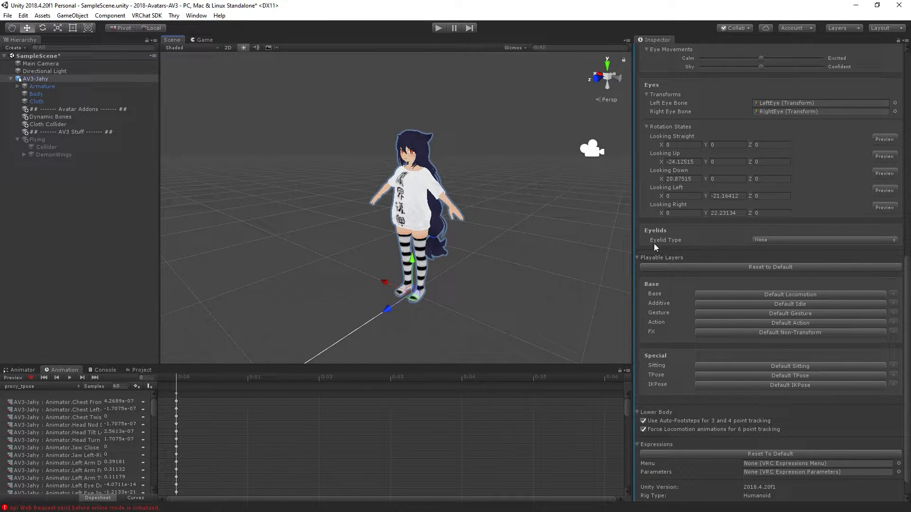
scroll(654, 243, down, 1)
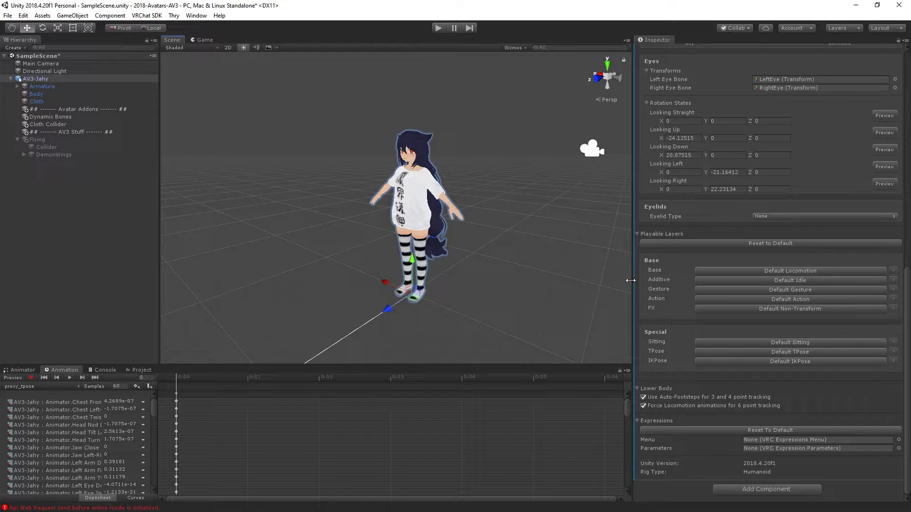
Reset the avatar's playable layers to default and make them customizable again
click(679, 243)
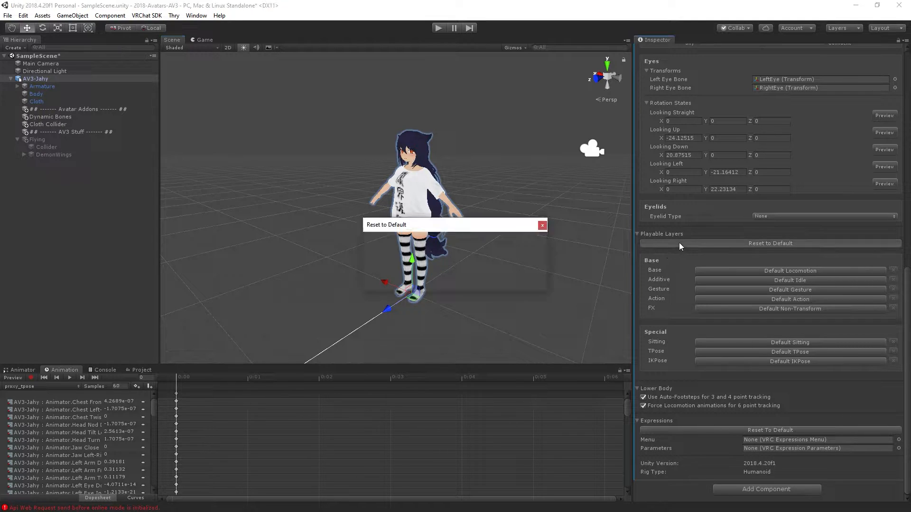
click(474, 280)
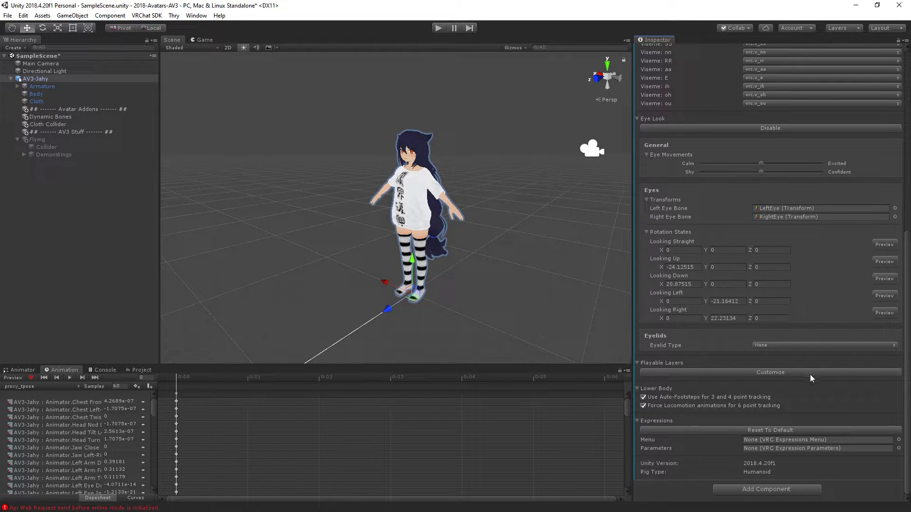
click(771, 372)
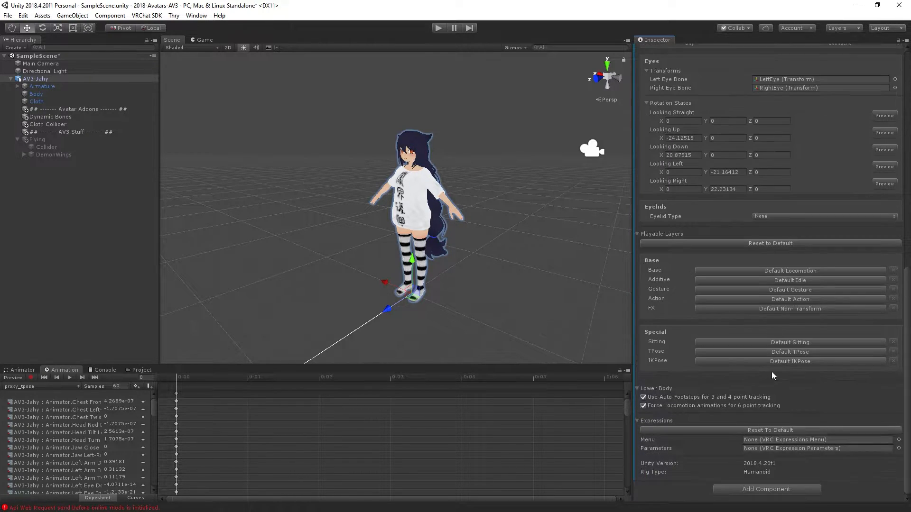
Switch to the browser and read the VRChat Playable Layers documentation on the Base, Additive, Gesture, Action and FX layers
click(148, 371)
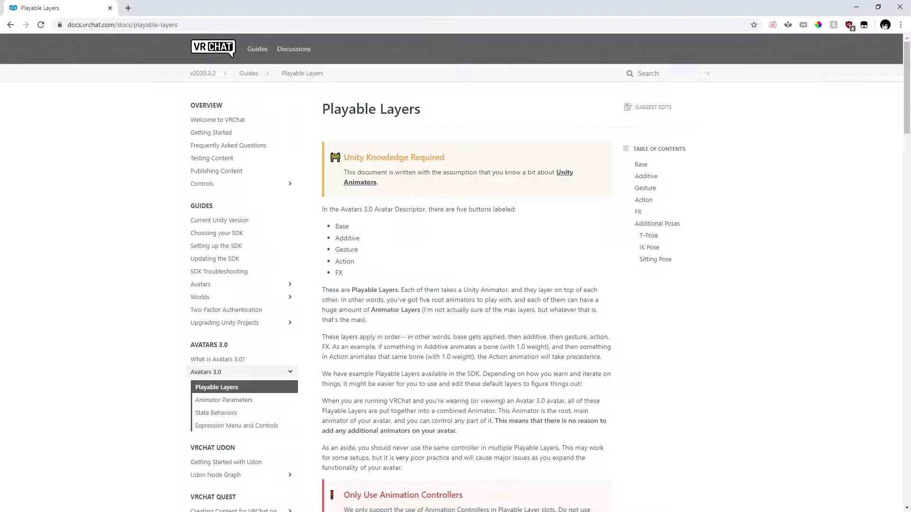
click(178, 24)
drag(177, 24, 33, 31)
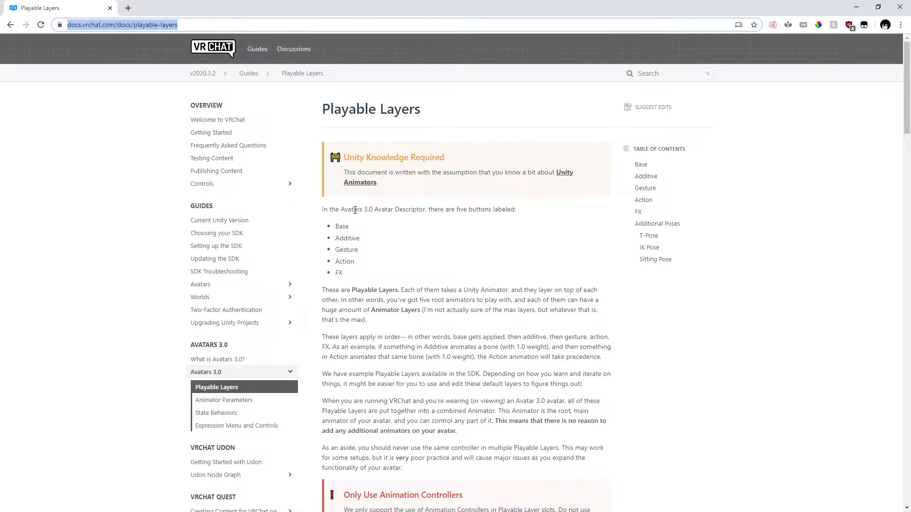
scroll(355, 210, down, 20)
scroll(355, 210, down, 8)
scroll(353, 209, up, 20)
scroll(351, 212, up, 10)
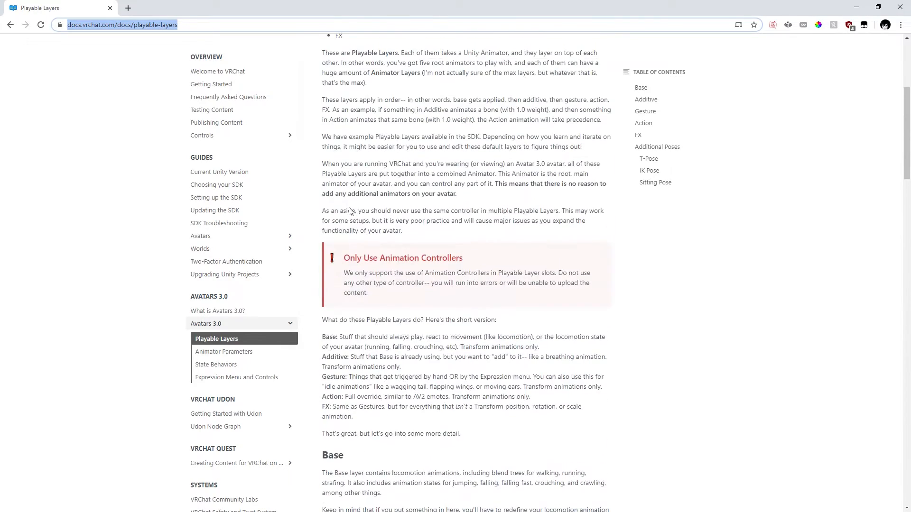
scroll(348, 208, down, 12)
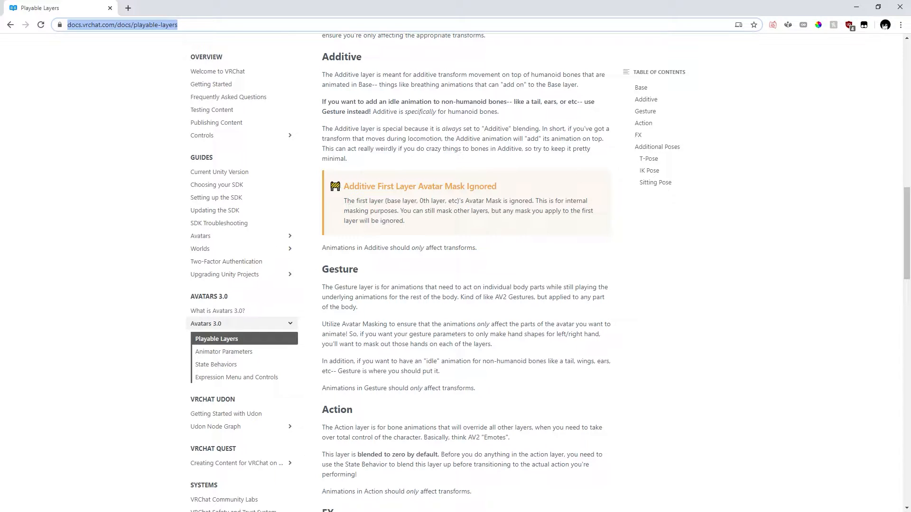
click(854, 4)
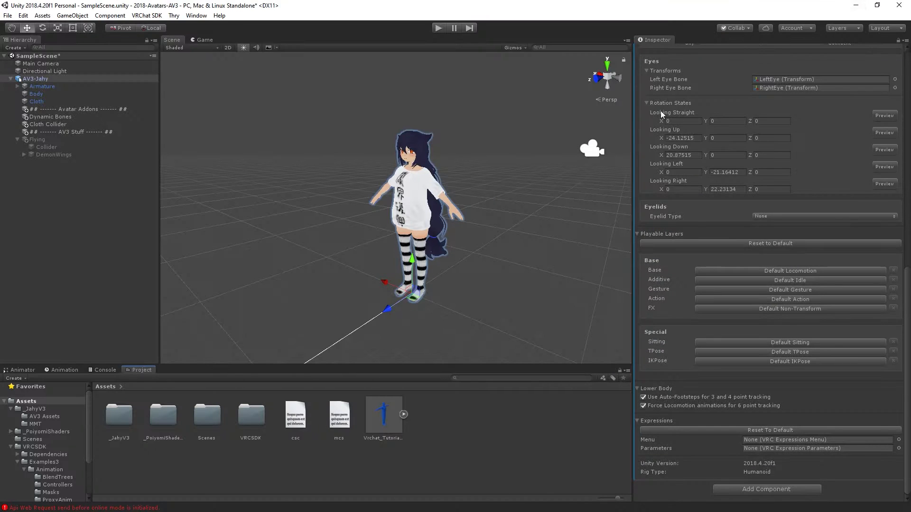
Create a VRChat avatar Expressions Menu asset named TutotialMenu in the Assets folder
click(431, 421)
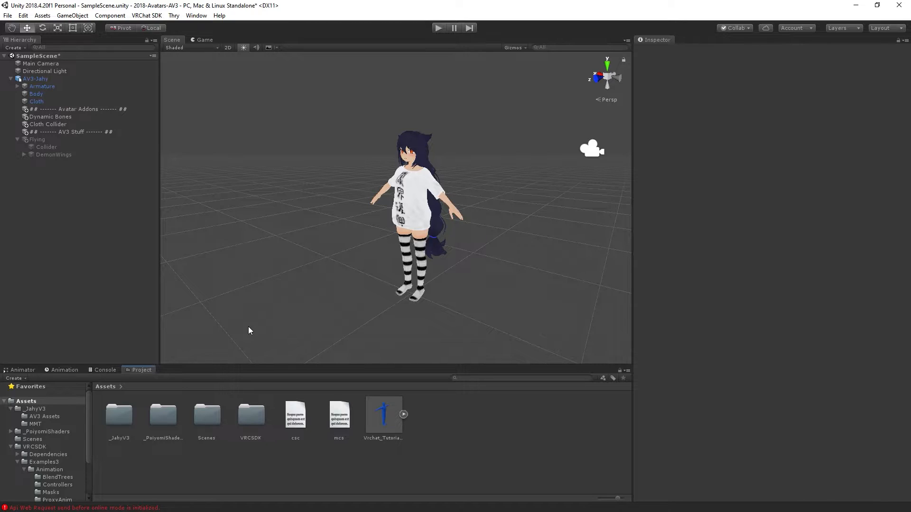
right_click(449, 414)
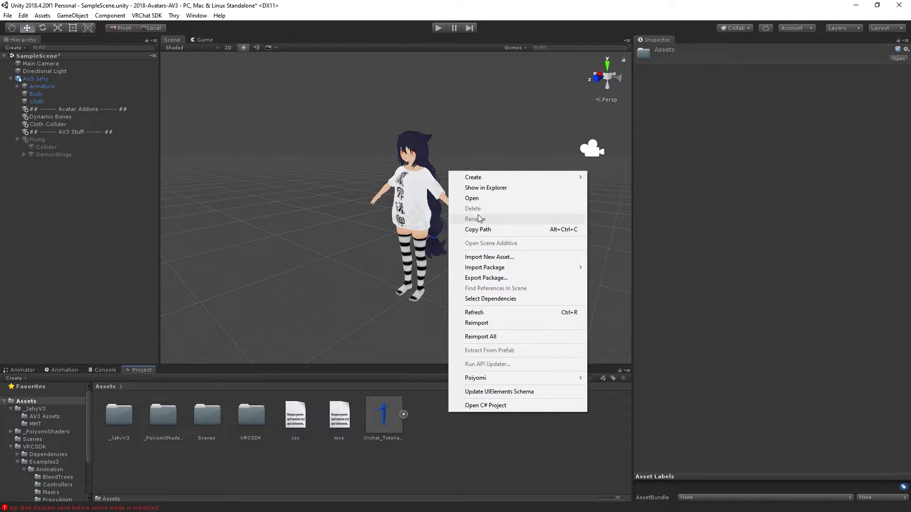
mouse_move(546, 177)
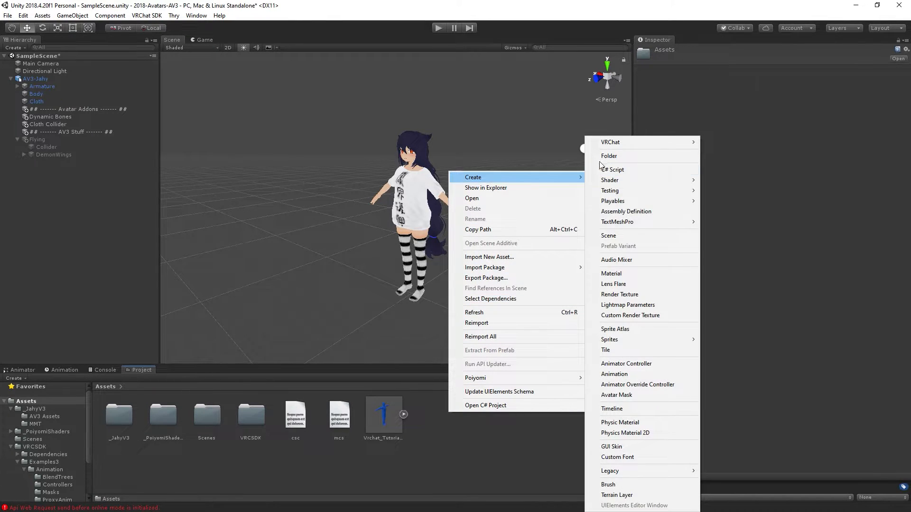
mouse_move(625, 140)
mouse_move(722, 141)
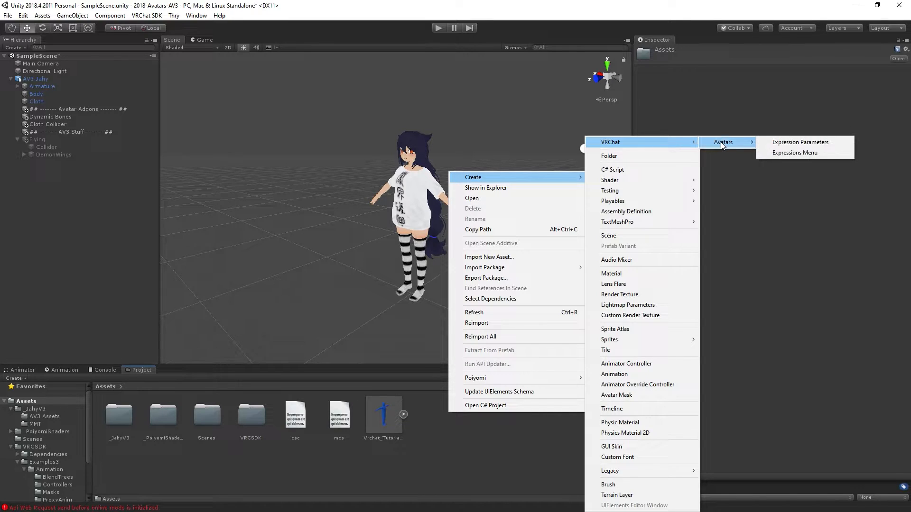
click(785, 153)
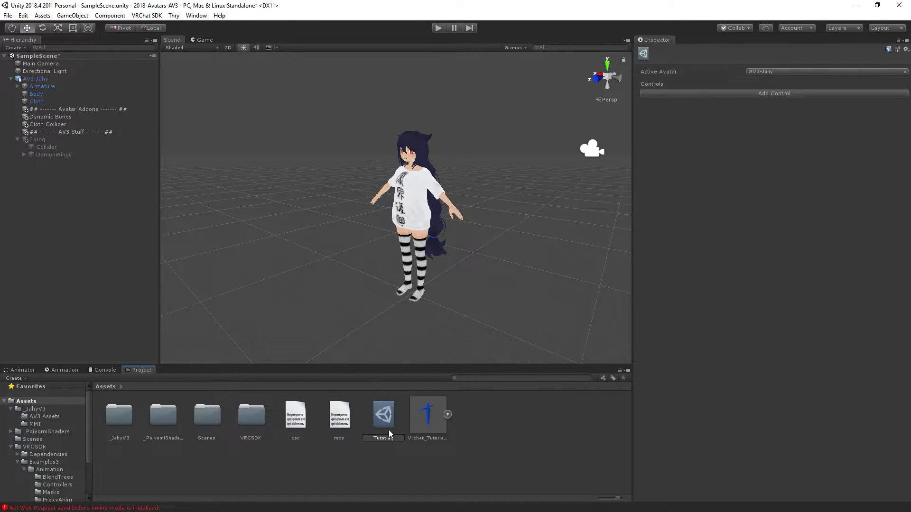
text(TutotialMenu)
key(Return)
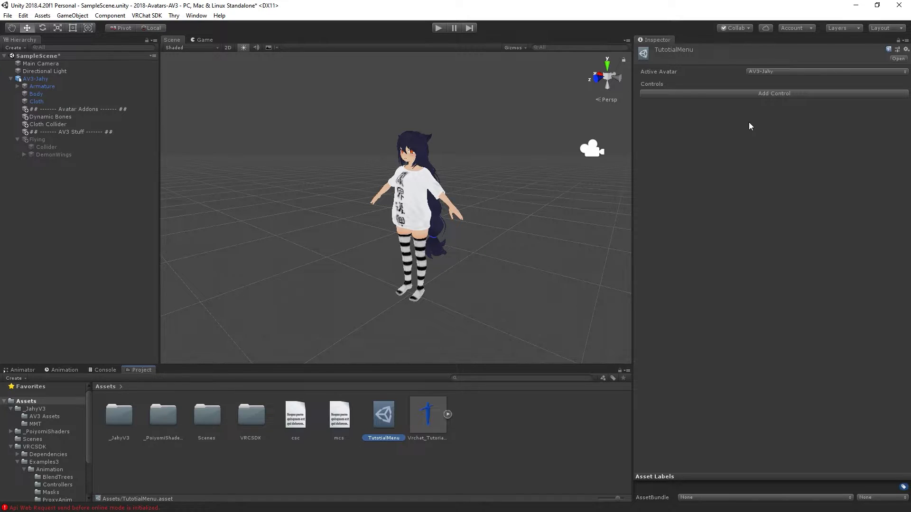
Add a new control to the TutotialMenu asset and name it Wings
click(742, 95)
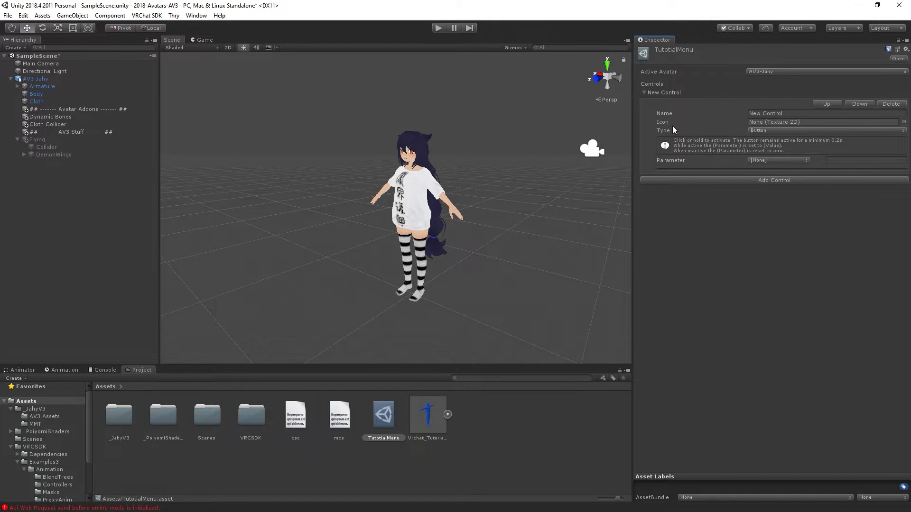
mouse_move(664, 122)
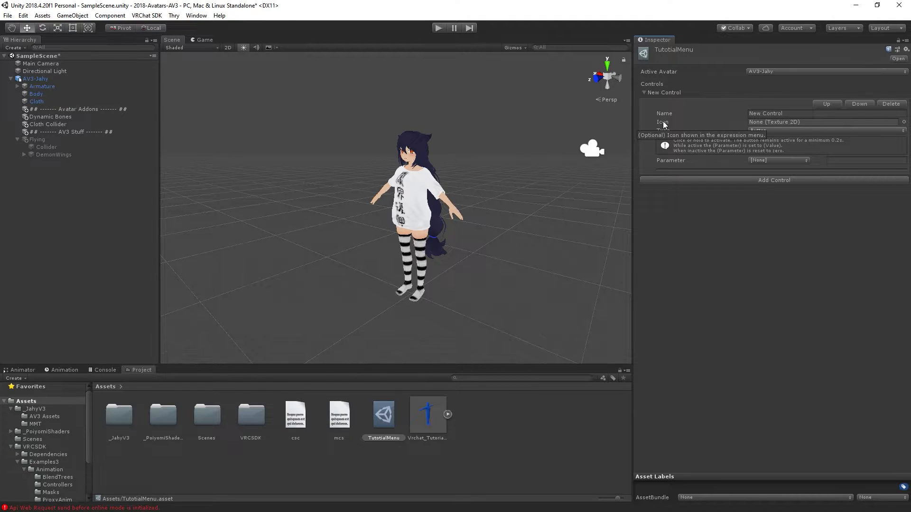
click(785, 114)
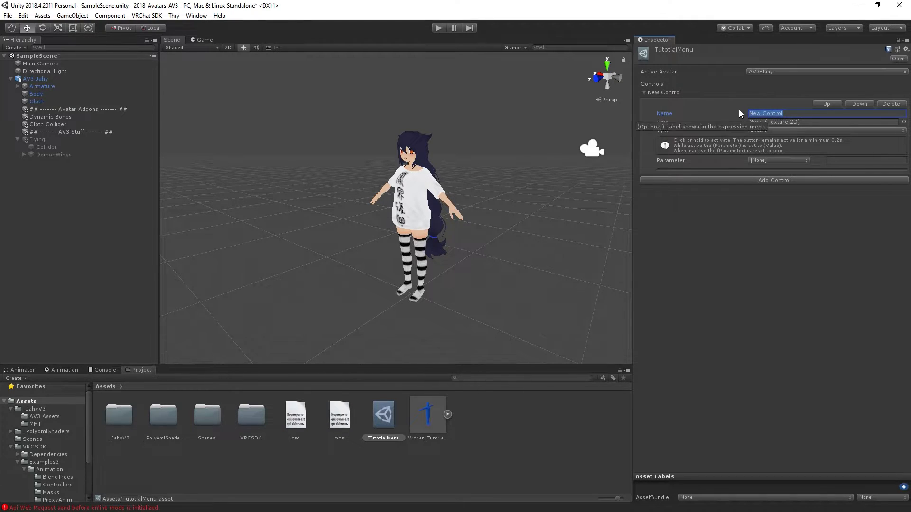
text(Wings)
key(Return)
Assign the WingIcon texture as the Wings control's icon
click(768, 123)
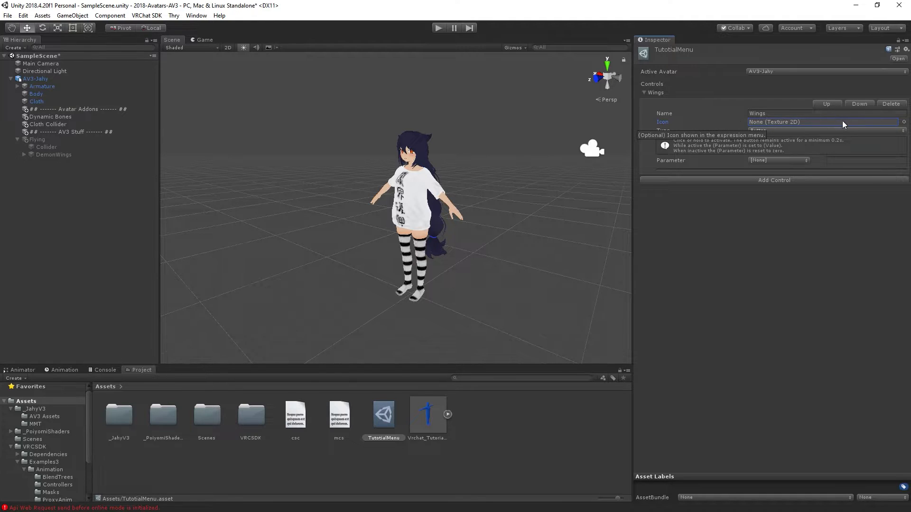
click(904, 122)
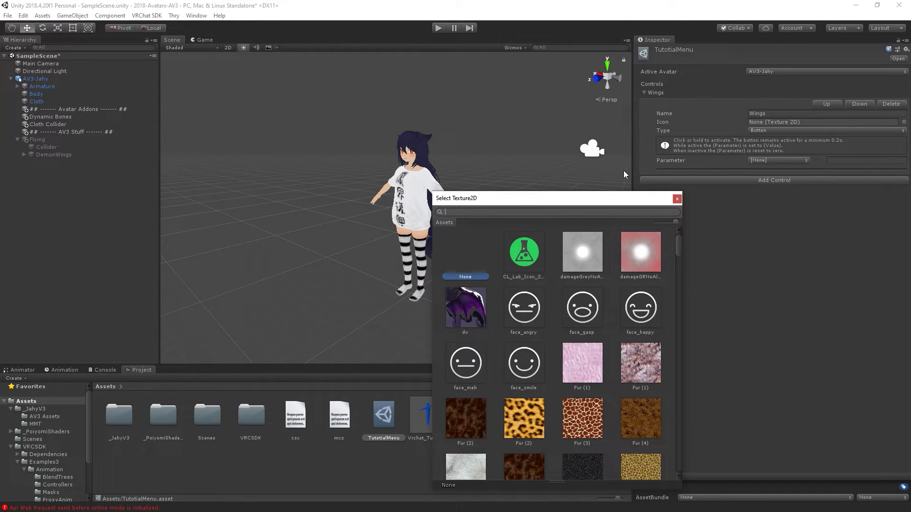
text(wing)
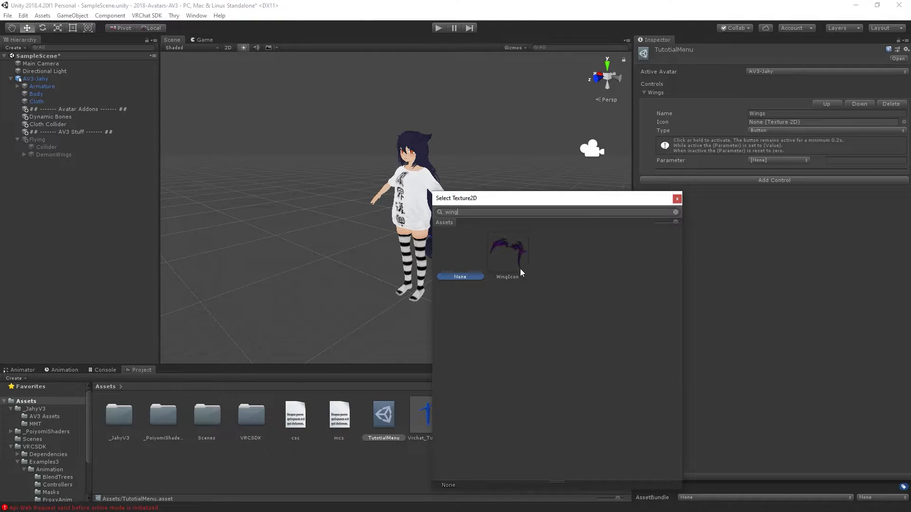
click(512, 257)
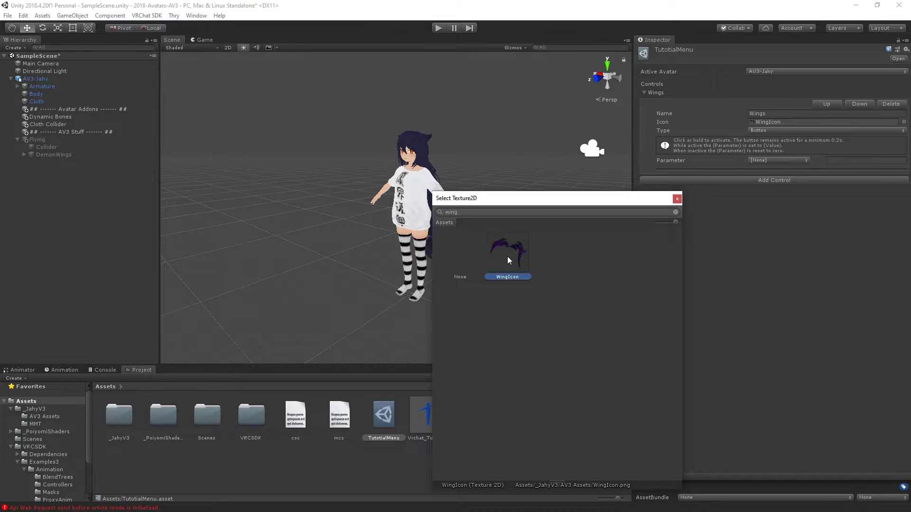
double_click(505, 254)
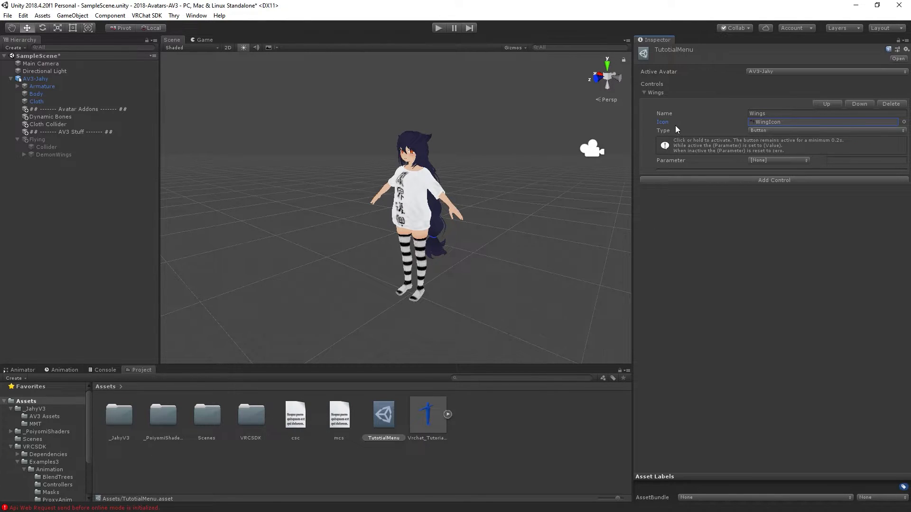
Set the Wings control's type to Toggle and check its parameter choices
click(755, 130)
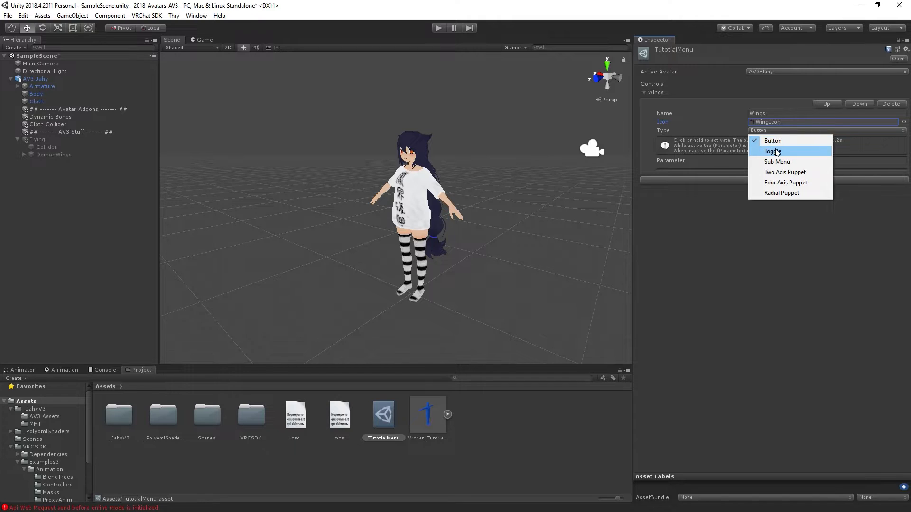
click(696, 153)
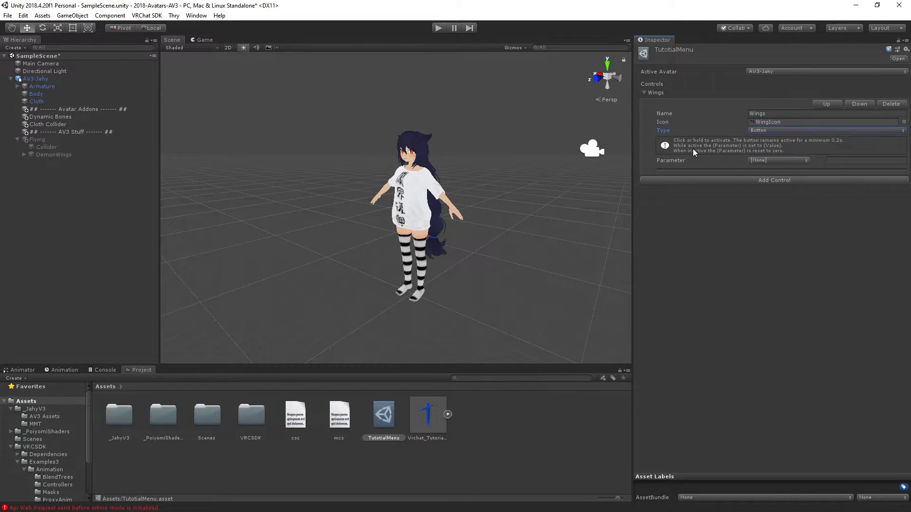
click(754, 131)
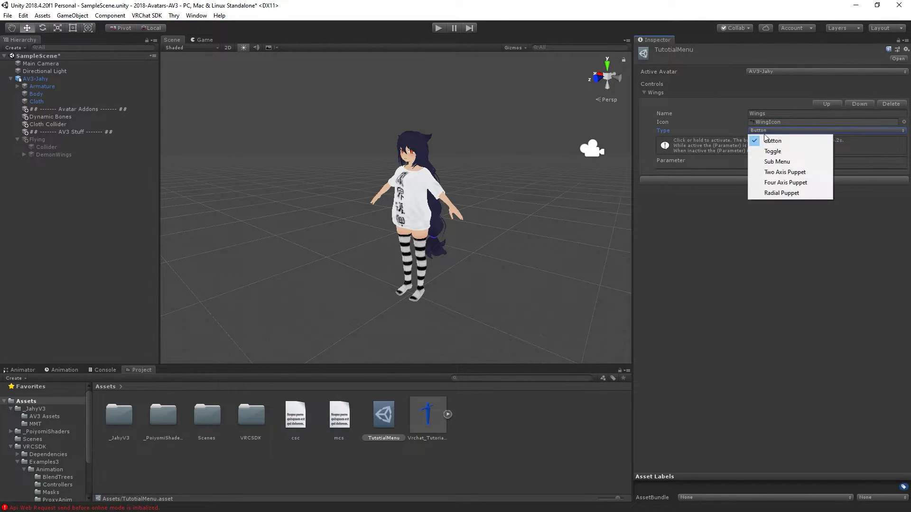
click(758, 151)
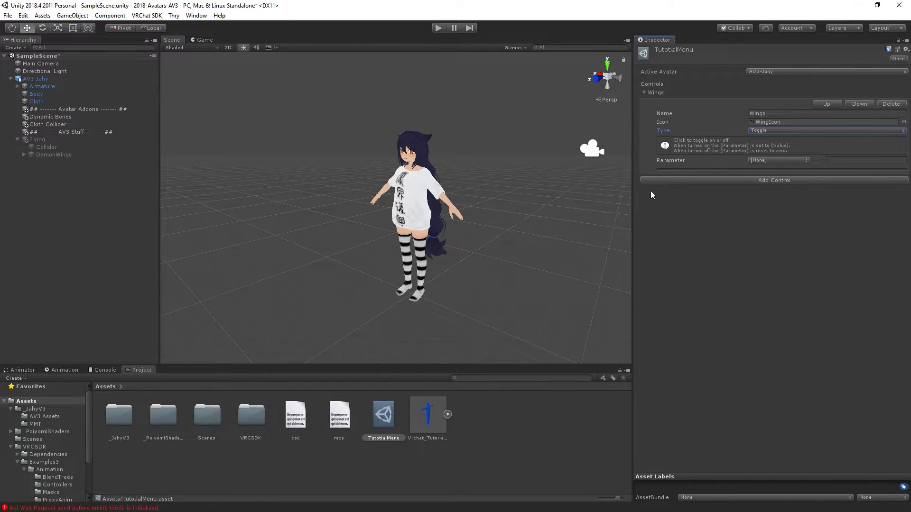
click(699, 249)
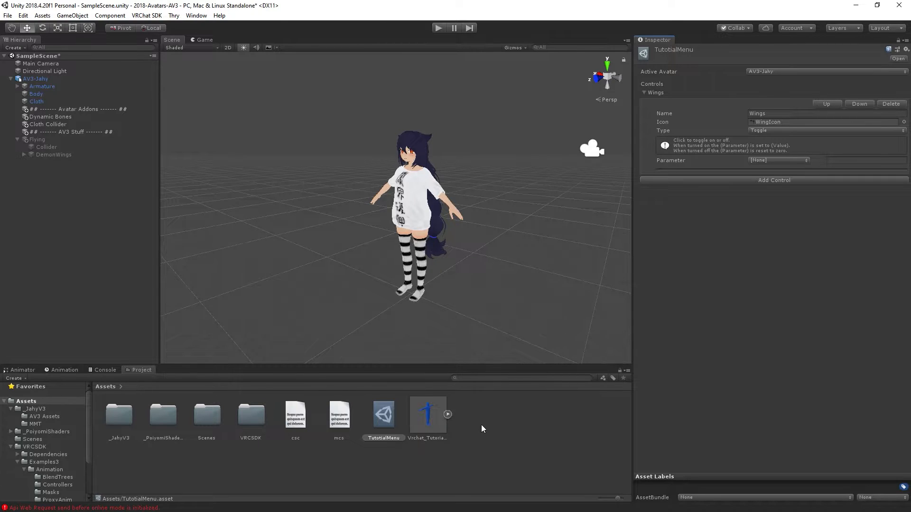
click(777, 160)
click(776, 161)
Create a VRChat avatar Expression Parameters asset named TutorialParameters in the Assets folder
click(490, 422)
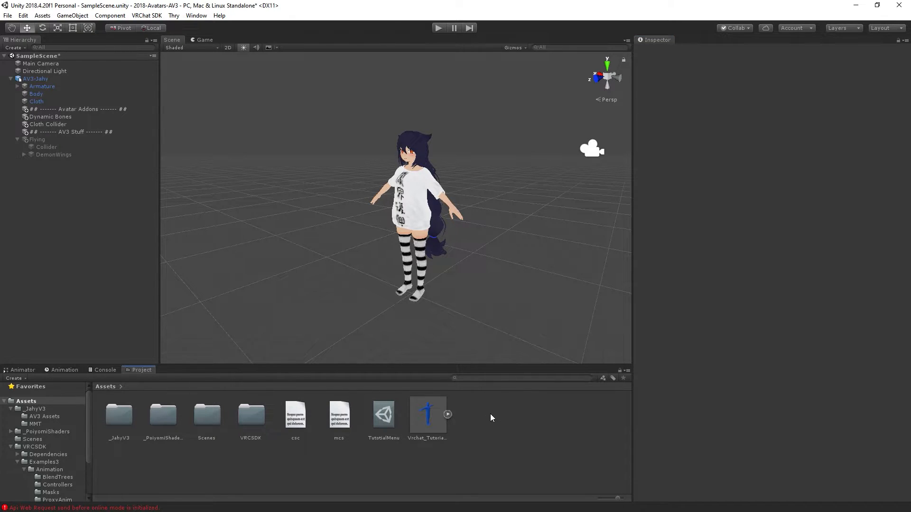
right_click(488, 407)
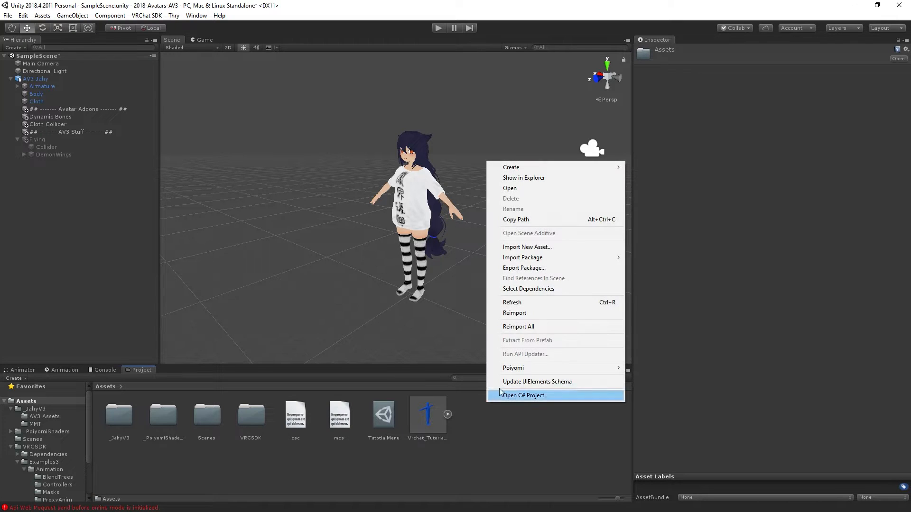
mouse_move(566, 169)
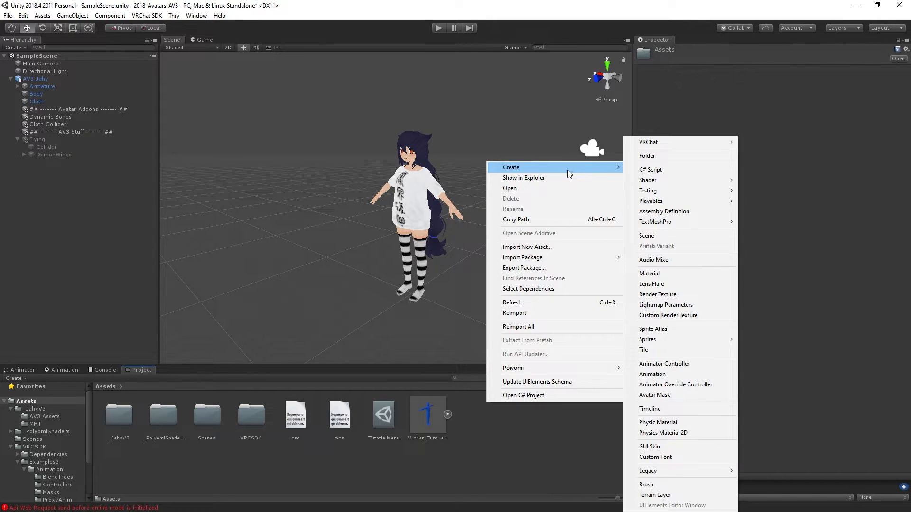
mouse_move(662, 147)
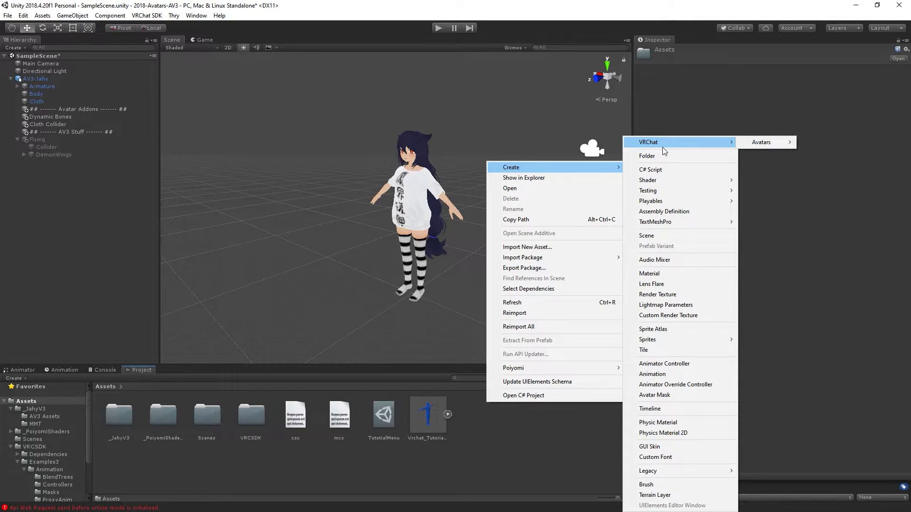
mouse_move(758, 143)
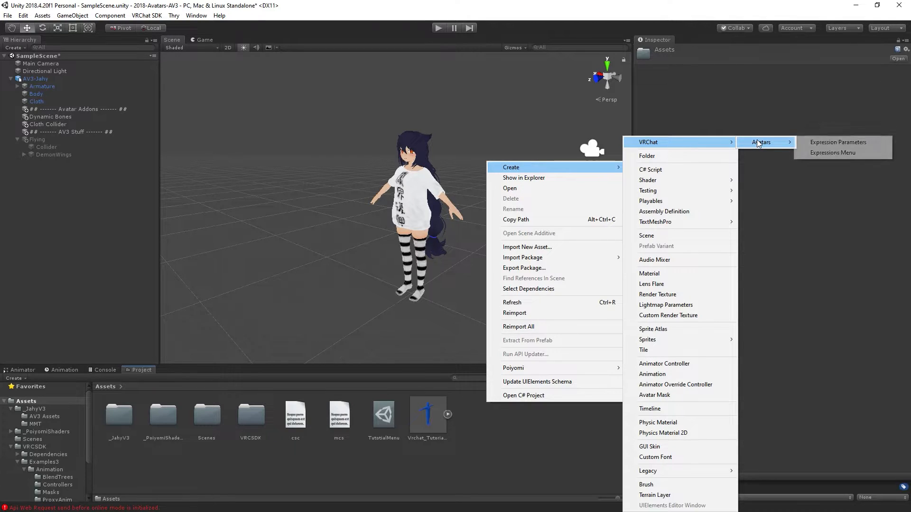
click(807, 141)
text(TutorialParameters)
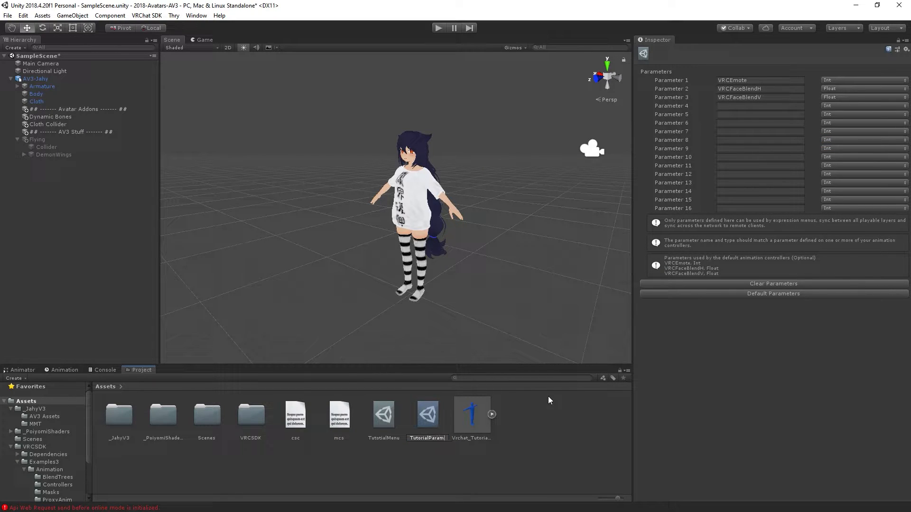
key(Return)
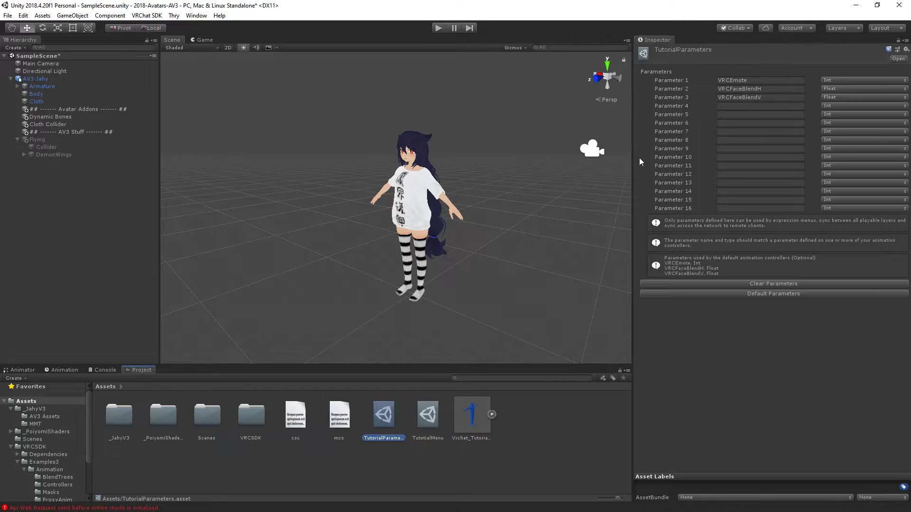
Clear the three default parameter names in TutorialParameters and set parameters 2 and 3 to type Int
click(740, 81)
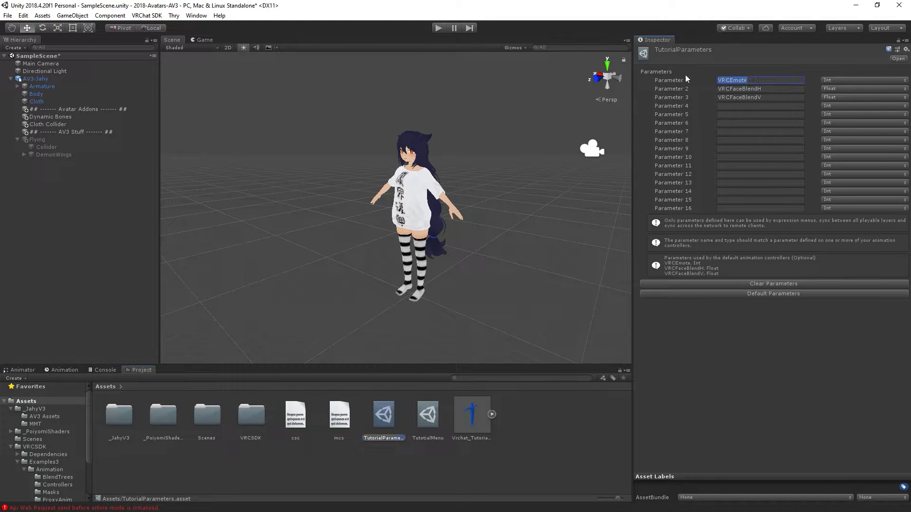
key(BackSpace)
click(770, 90)
key(BackSpace)
click(778, 97)
key(BackSpace)
click(830, 89)
click(830, 95)
click(831, 96)
click(831, 104)
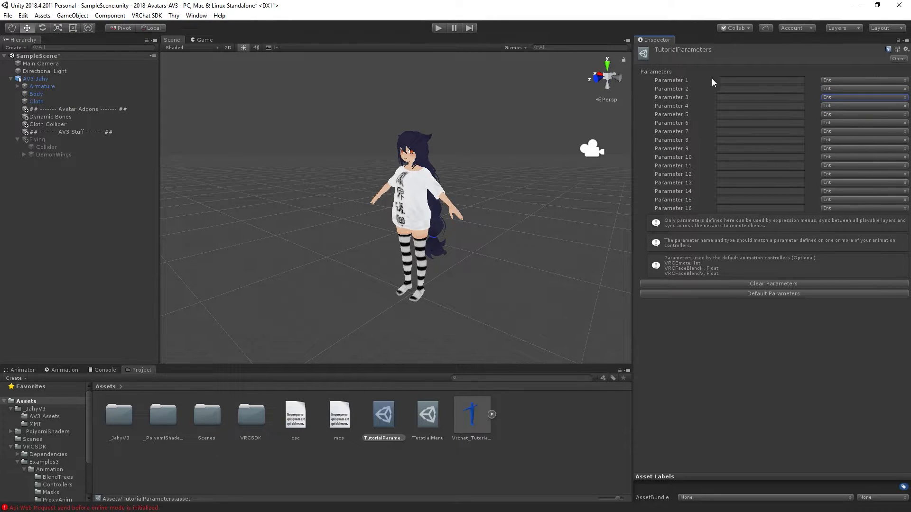
click(727, 80)
click(747, 284)
click(490, 280)
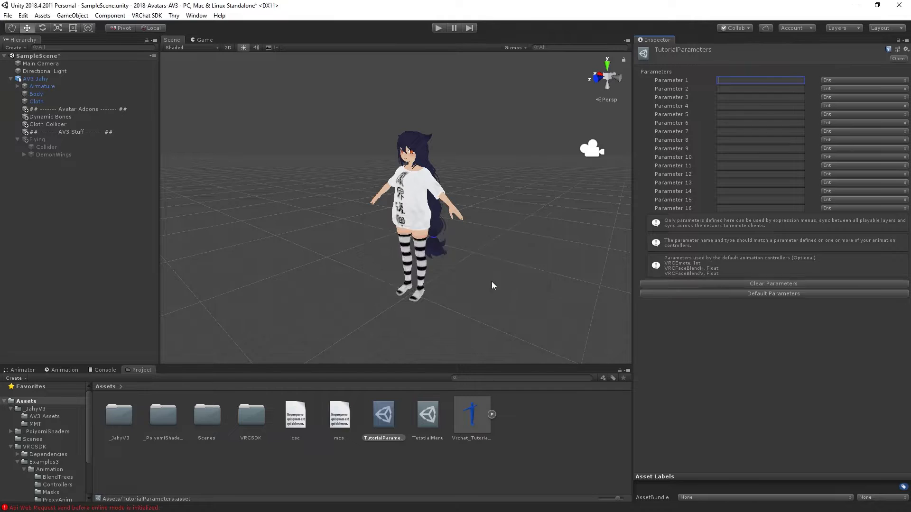
Name Parameter 1 ToggleWings and copy that name
click(768, 80)
text(ToggleWings)
key(Return)
drag(762, 79, 730, 76)
right_click(730, 77)
click(739, 92)
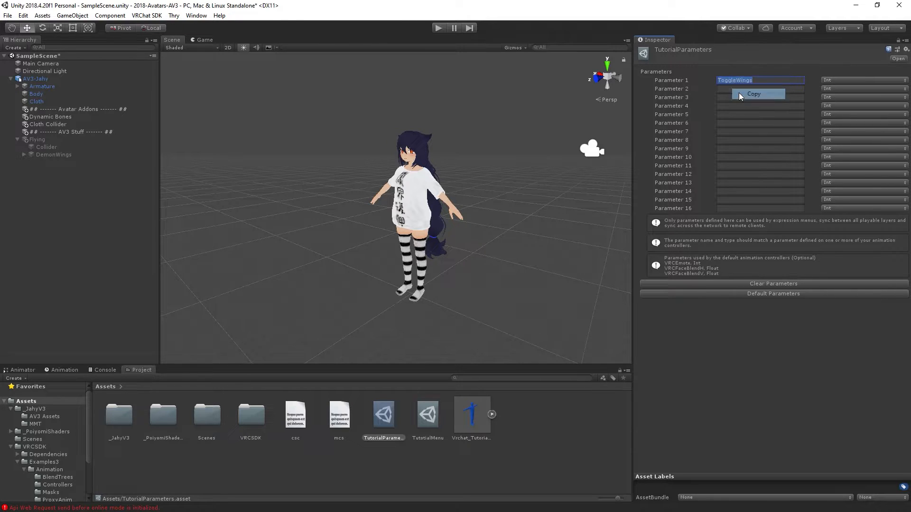
click(743, 321)
Review the Int and Float types for the ToggleWings parameter and choose Int
click(844, 80)
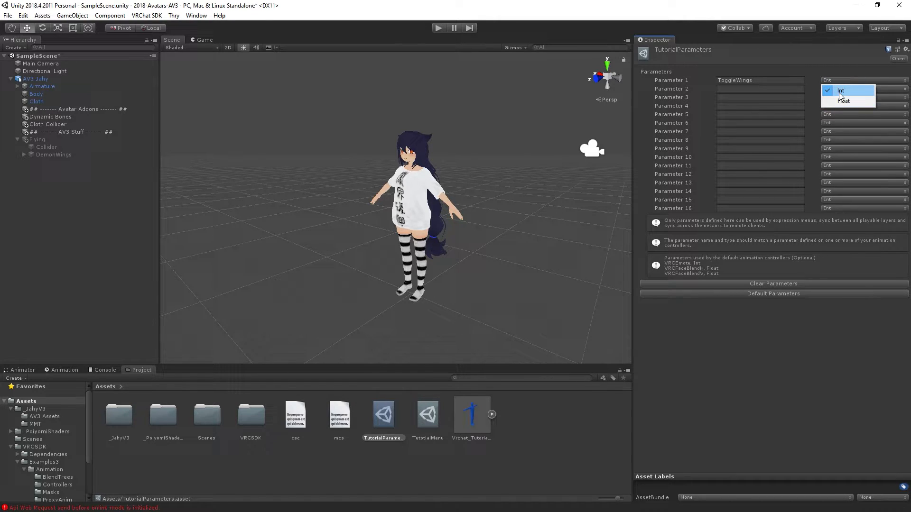
click(840, 91)
click(843, 80)
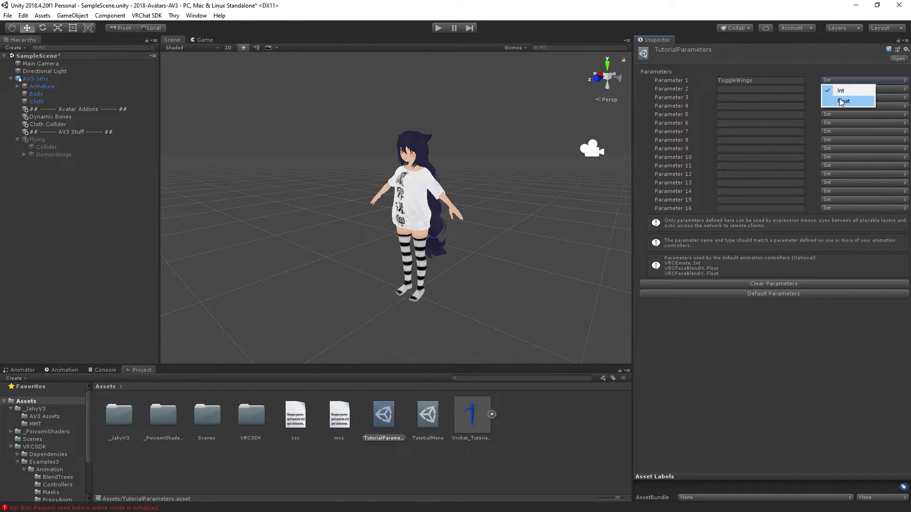
click(748, 328)
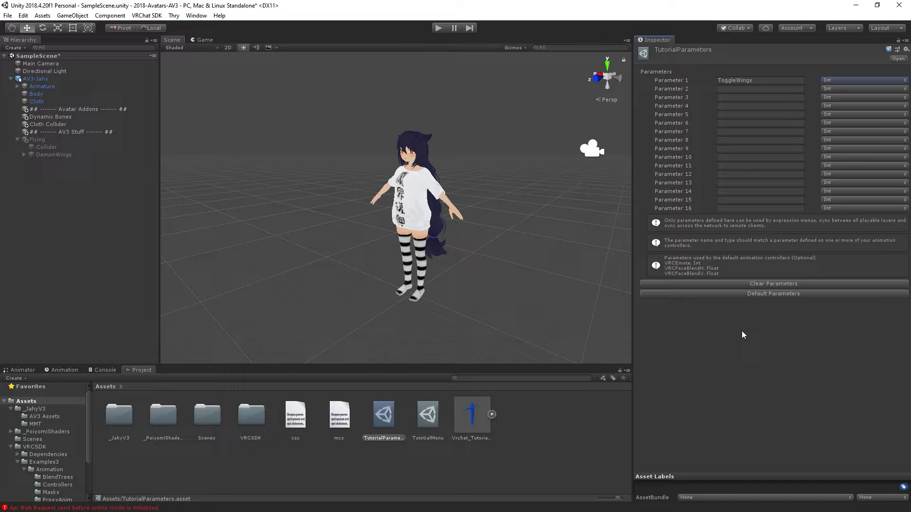
click(864, 80)
click(843, 92)
click(837, 81)
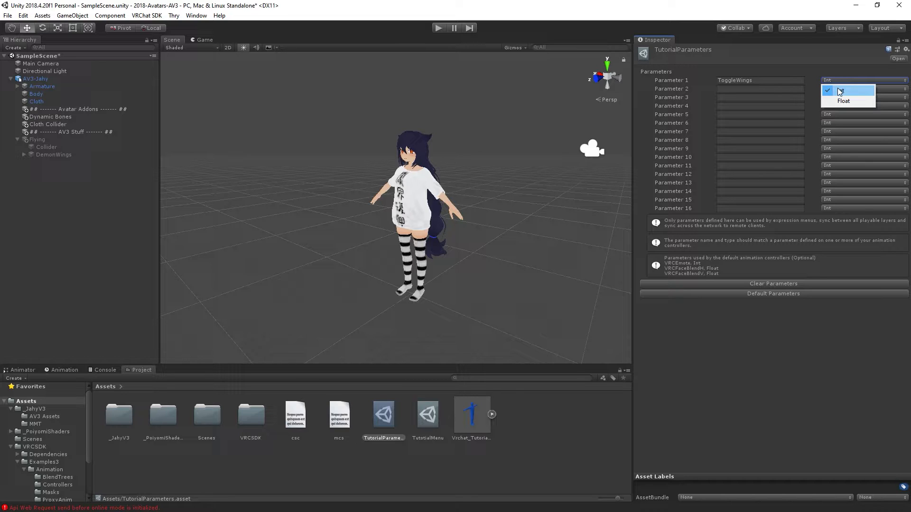
click(839, 92)
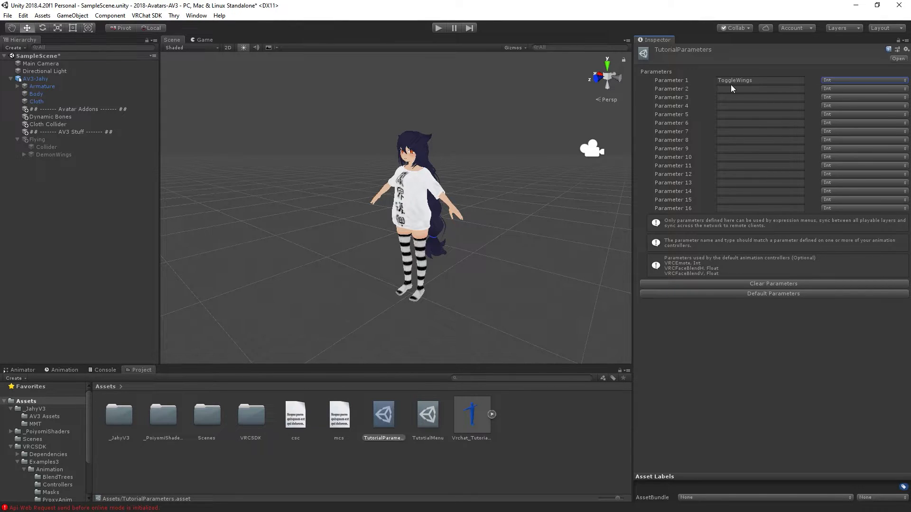
Return to the TutotialMenu asset and inspect the parameter choices offered for the Wings control
drag(774, 79, 743, 81)
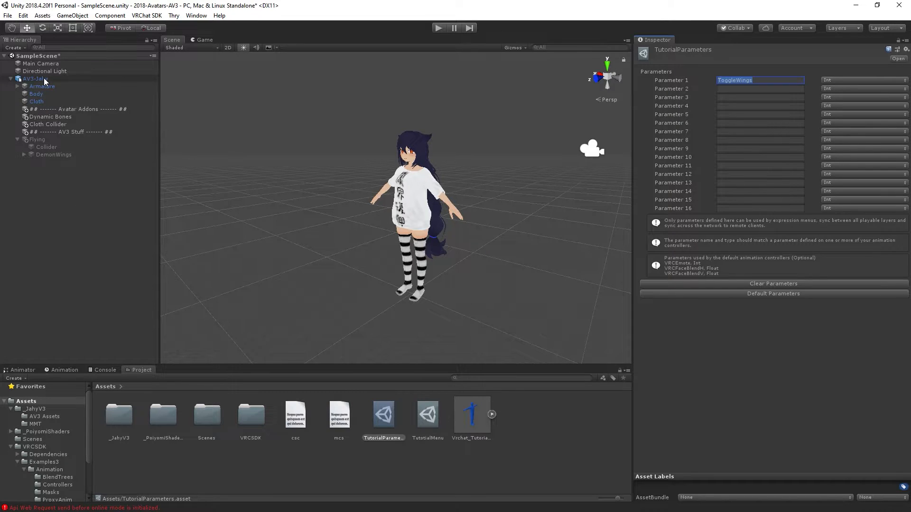
click(430, 422)
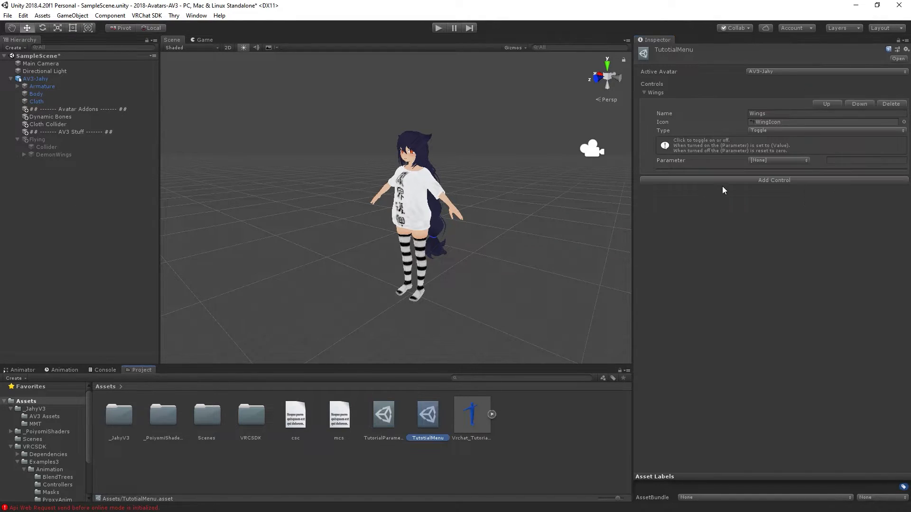
click(766, 161)
click(768, 170)
click(767, 160)
Assign TutorialParameters and TutotialMenu to the Parameters and Menu slots in the AV3-Jahy avatar descriptor's Expressions section
click(19, 79)
click(28, 78)
scroll(773, 271, down, 5)
scroll(775, 269, down, 5)
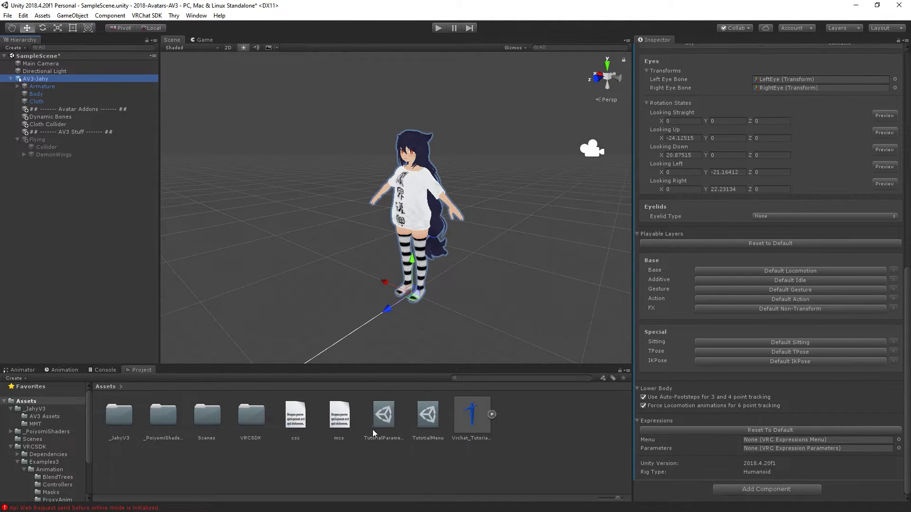
drag(381, 426, 759, 449)
drag(429, 416, 760, 441)
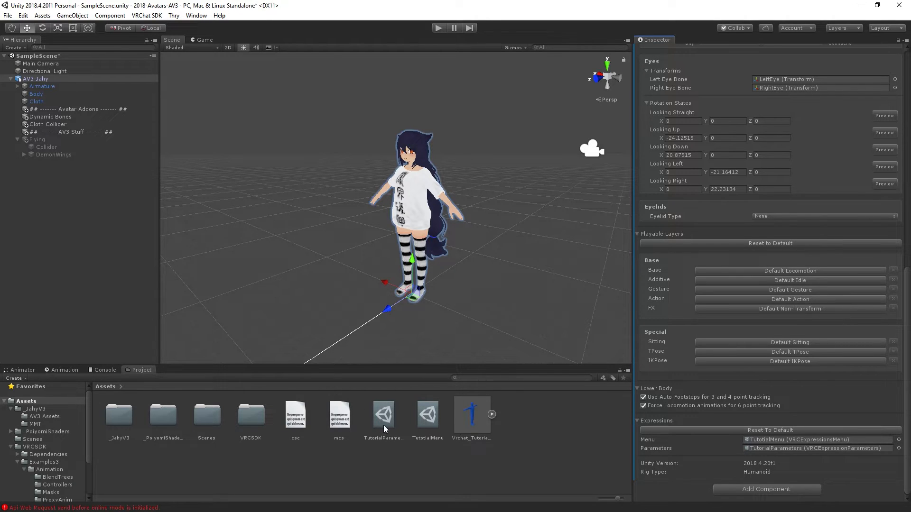
Reopen the TutotialMenu asset and check the Wings control's parameter list for ToggleWings
click(435, 420)
click(797, 161)
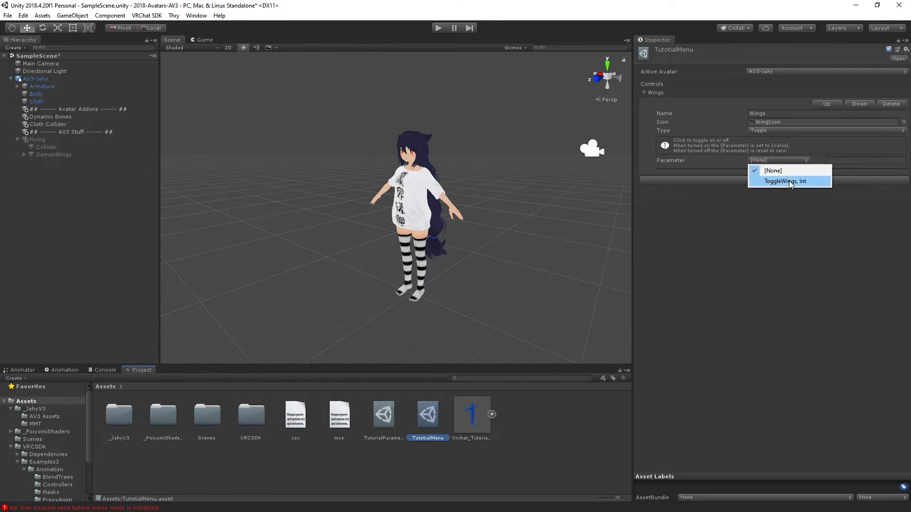
click(703, 203)
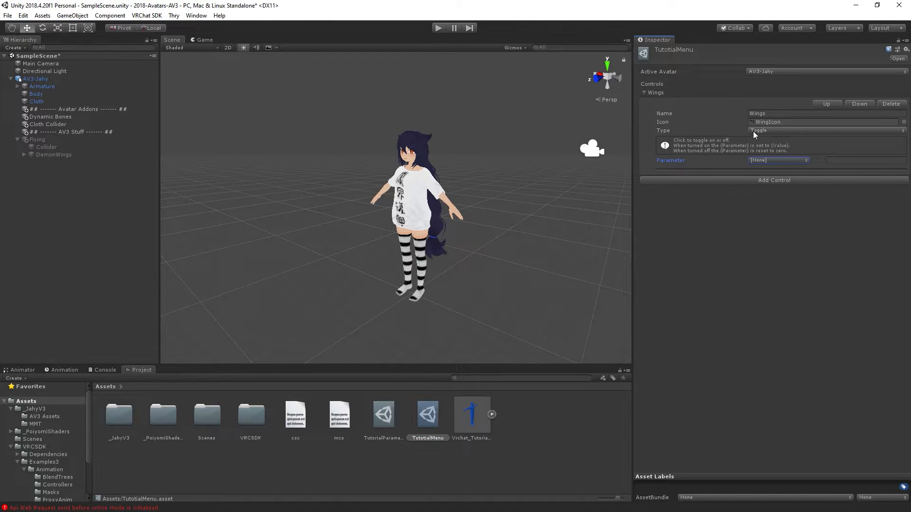
Set the Wings toggle's parameter in the TutotialMenu asset to ToggleWings, Int
click(385, 417)
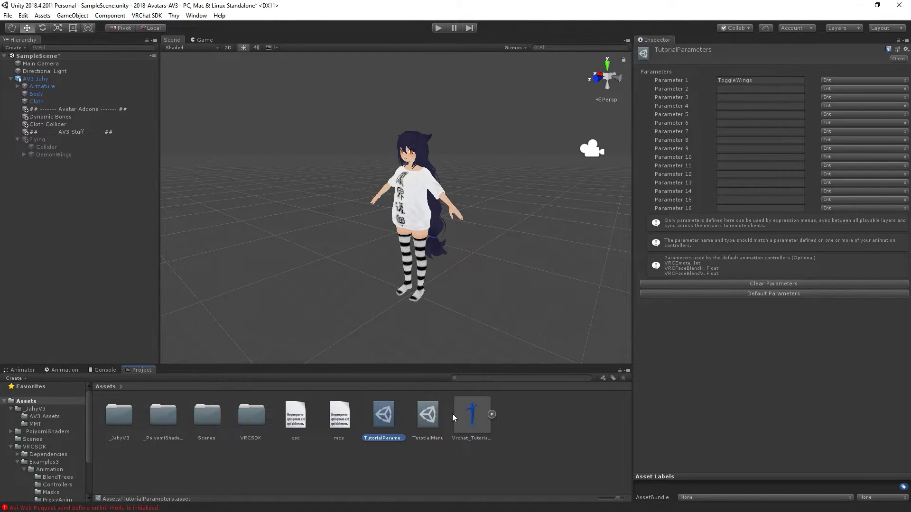
click(436, 418)
click(767, 160)
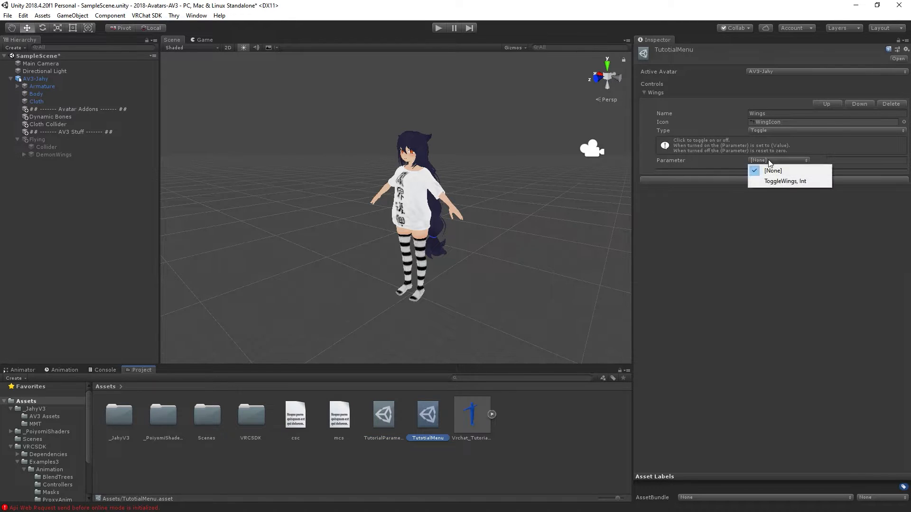
click(778, 182)
Inspect the parameter name and Value fields of the Wings control
click(867, 162)
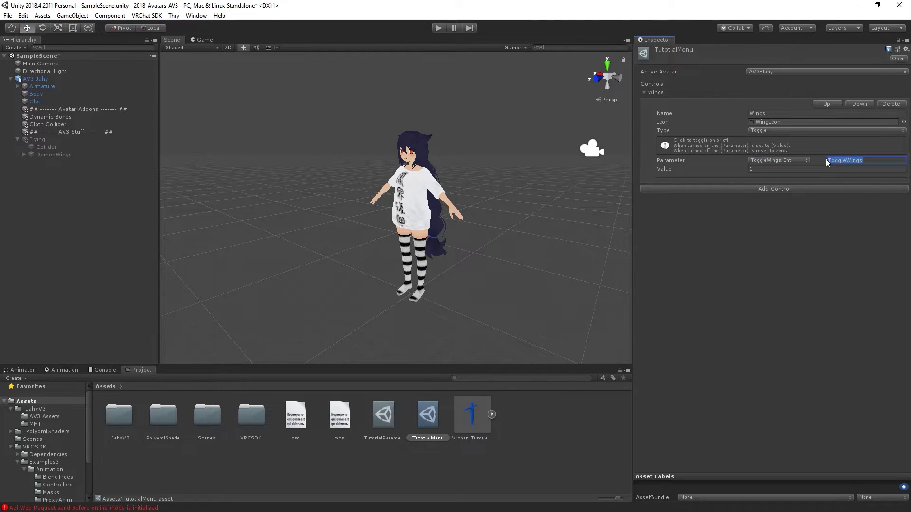
click(725, 170)
click(733, 224)
click(774, 169)
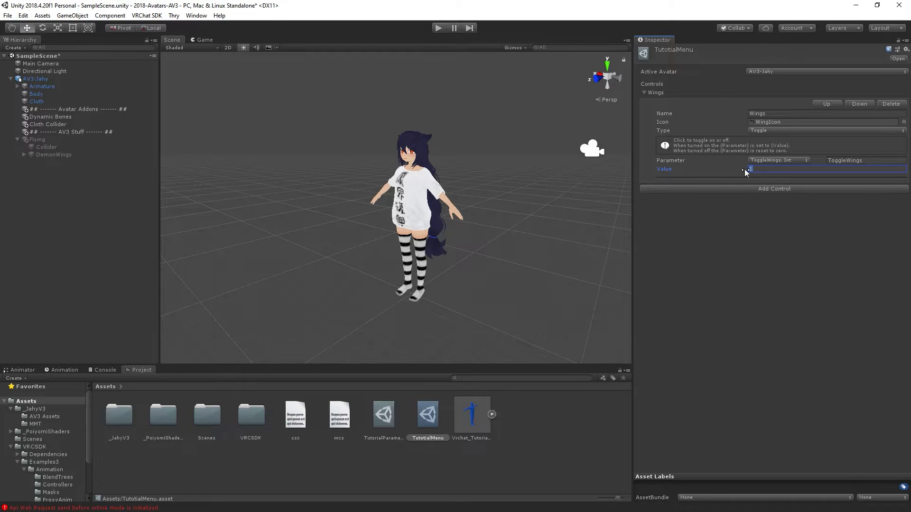
click(741, 261)
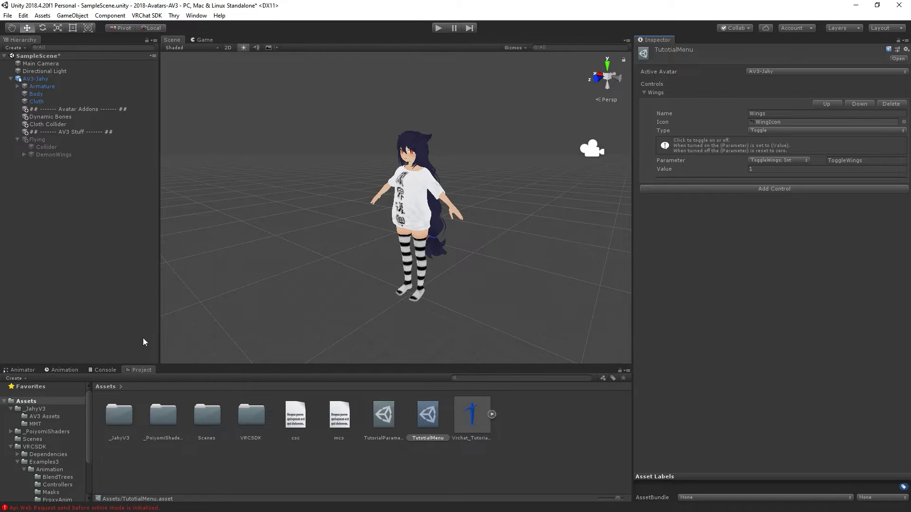
Create an Animator Controller named FX Layer in the Assets folder
click(525, 409)
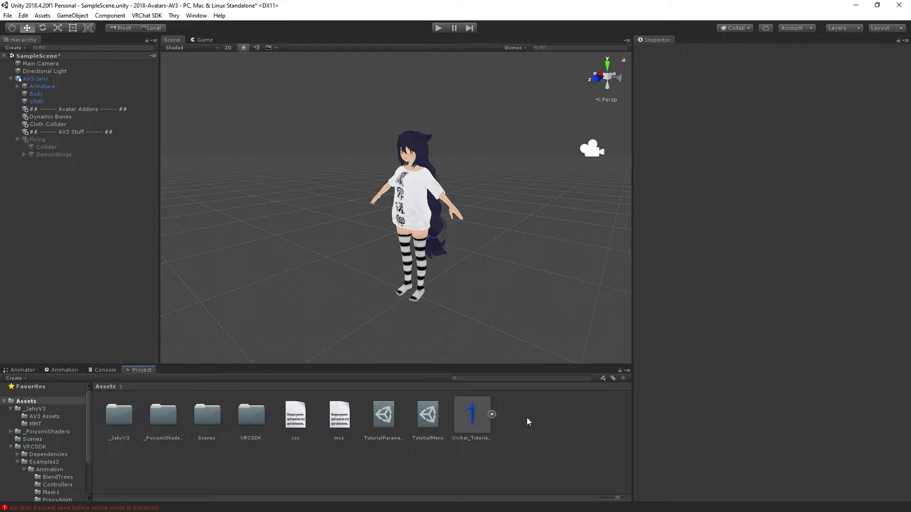
right_click(527, 416)
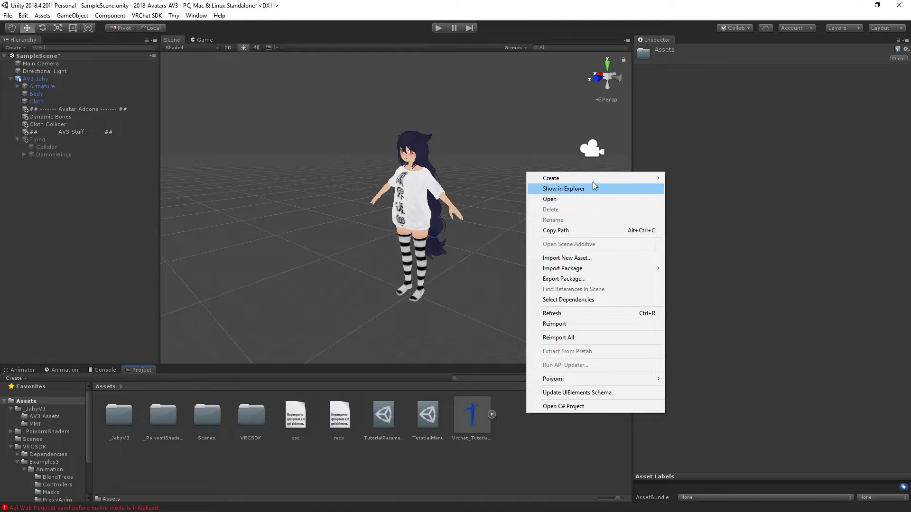
mouse_move(595, 178)
mouse_move(692, 190)
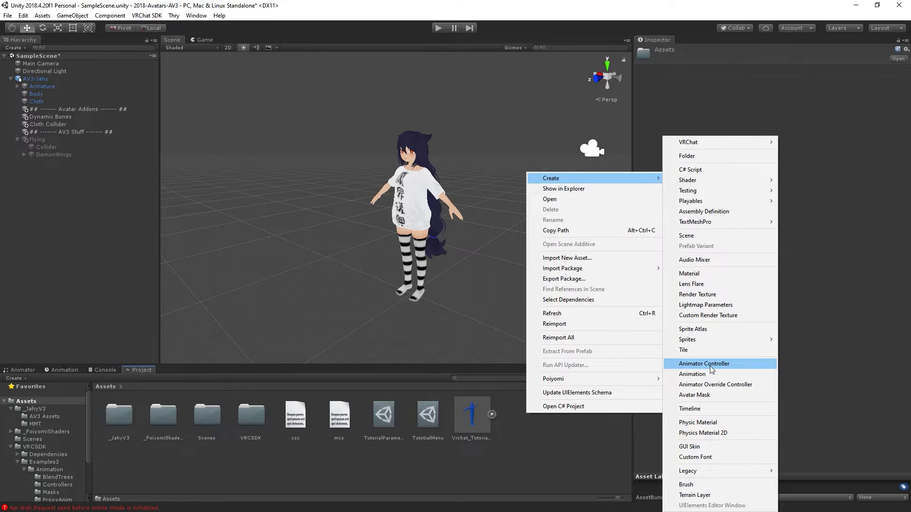
click(710, 365)
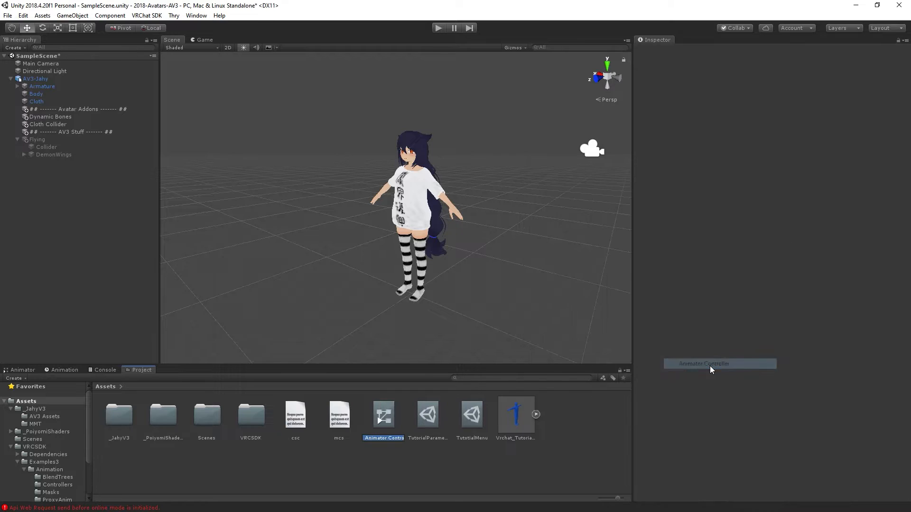
text(FX)
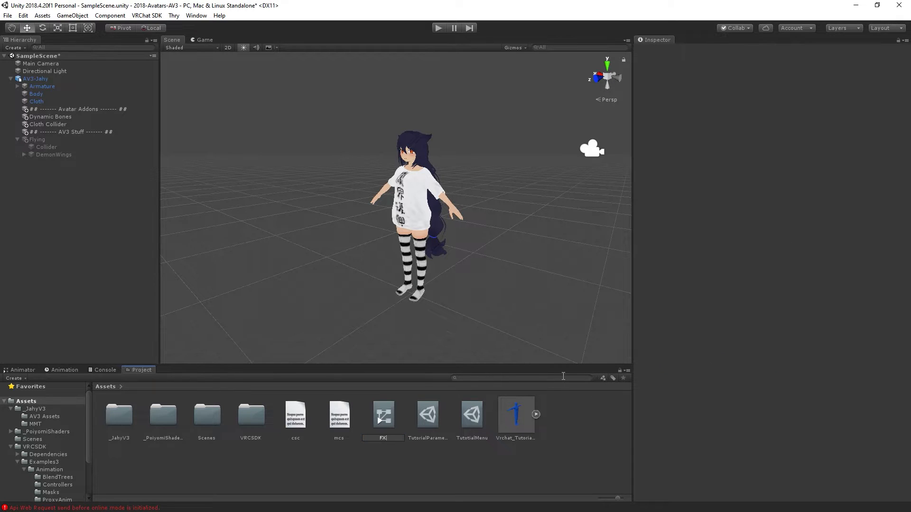
text( Layer)
key(Return)
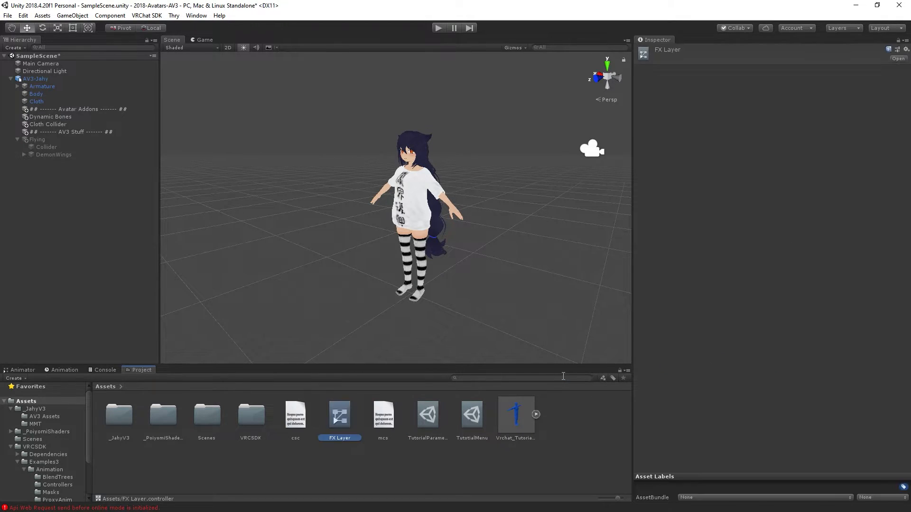
Switch to the VRChat Playable Layers documentation in the browser and read the Base layer section
key(alt+Tab)
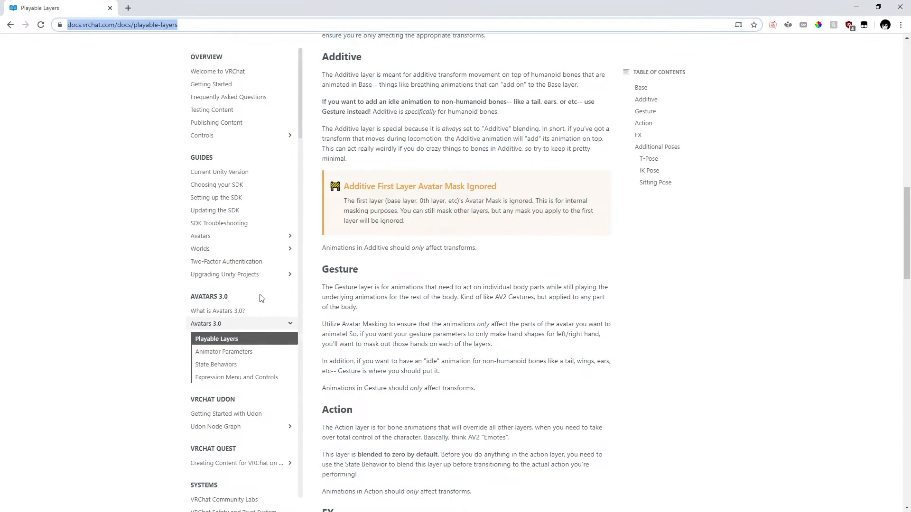
scroll(356, 270, down, 7)
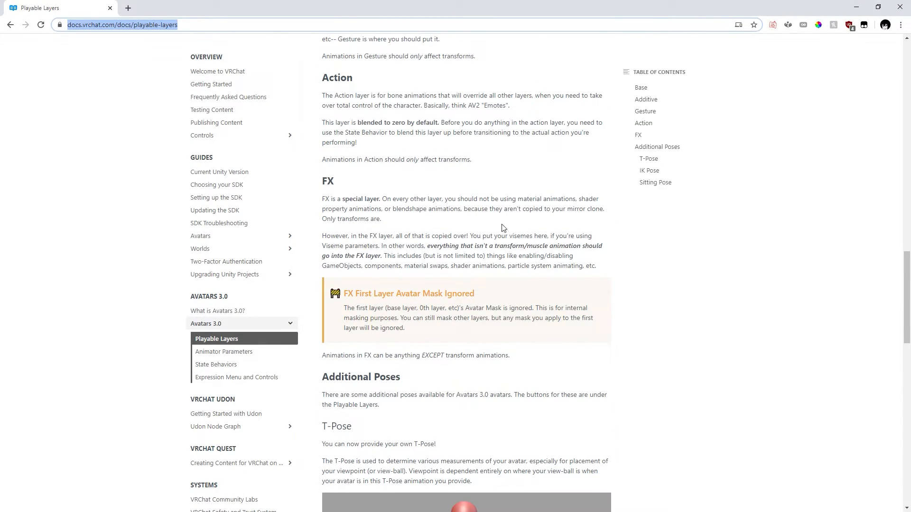
scroll(434, 195, up, 15)
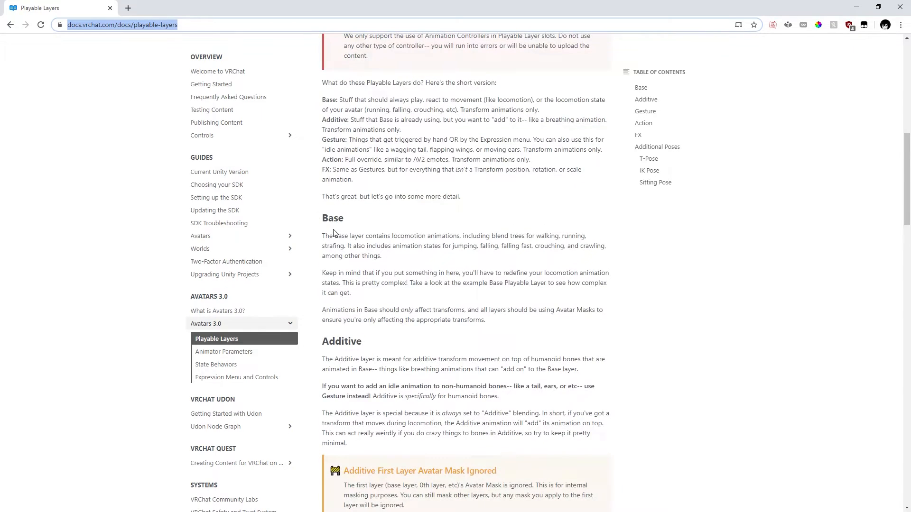
drag(324, 237, 517, 324)
click(400, 282)
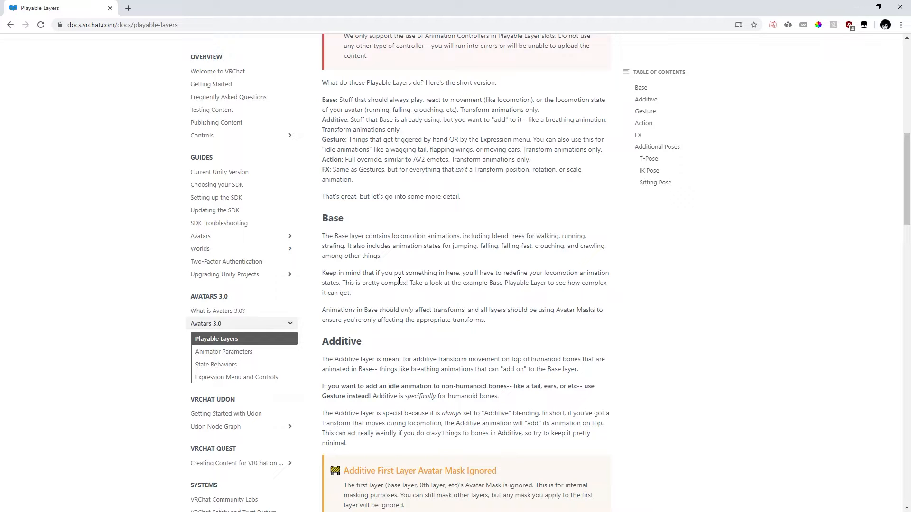
Return to Unity and preview the avatar's Flying object by enabling it and disabling it again
key(alt+Tab)
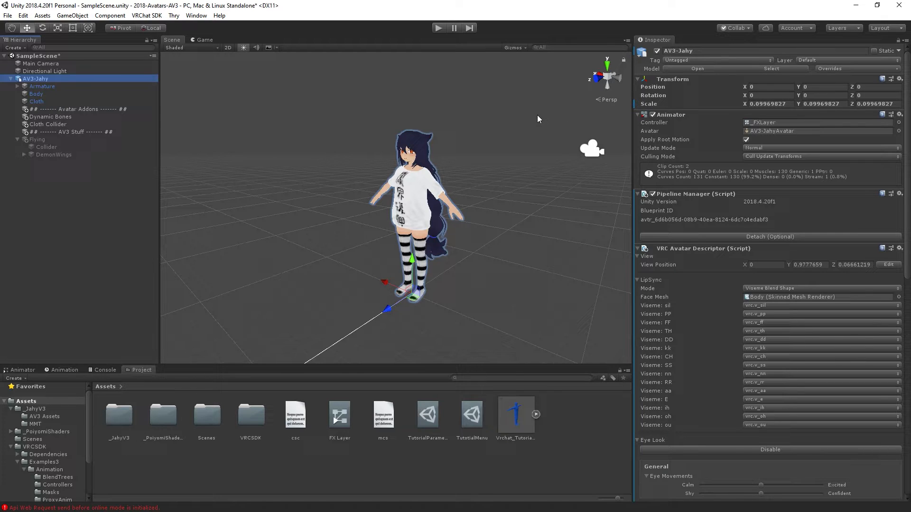
click(39, 140)
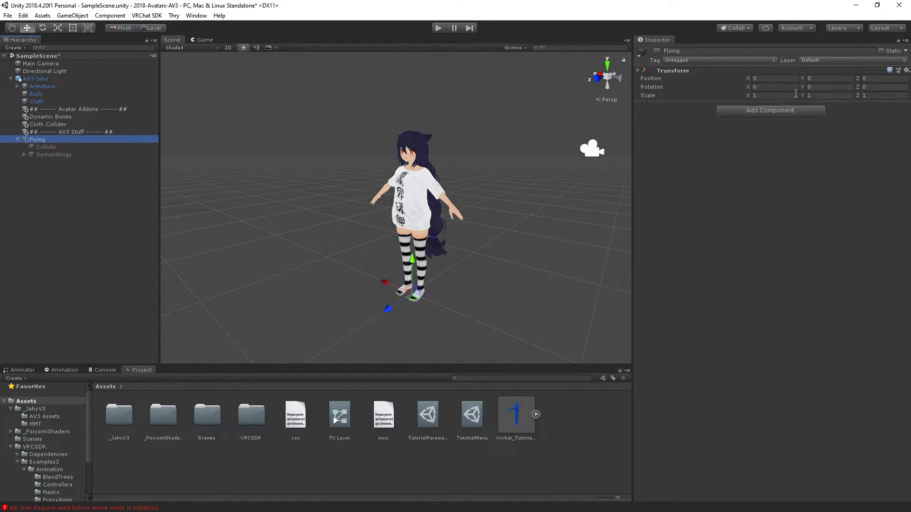
click(656, 51)
click(656, 51)
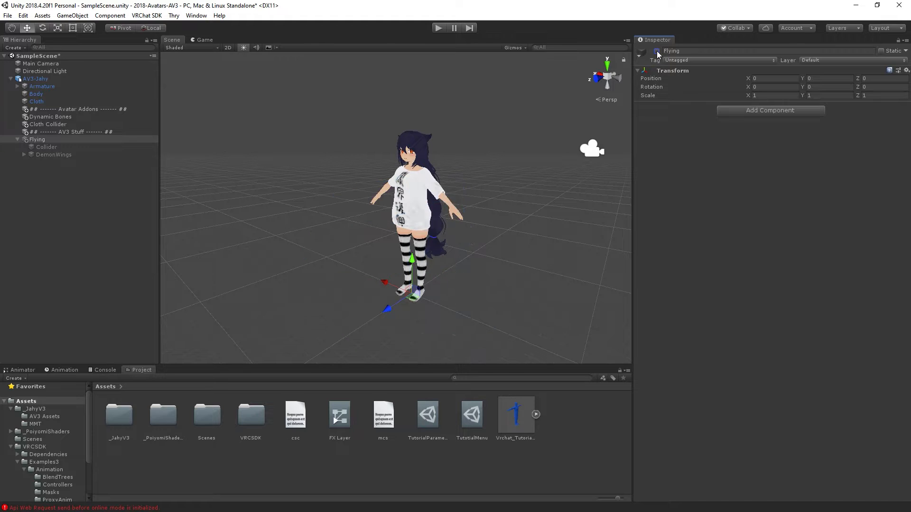
Switch back to the Playable Layers documentation and read the Base, Additive, Gesture and Action sections
key(alt+Tab)
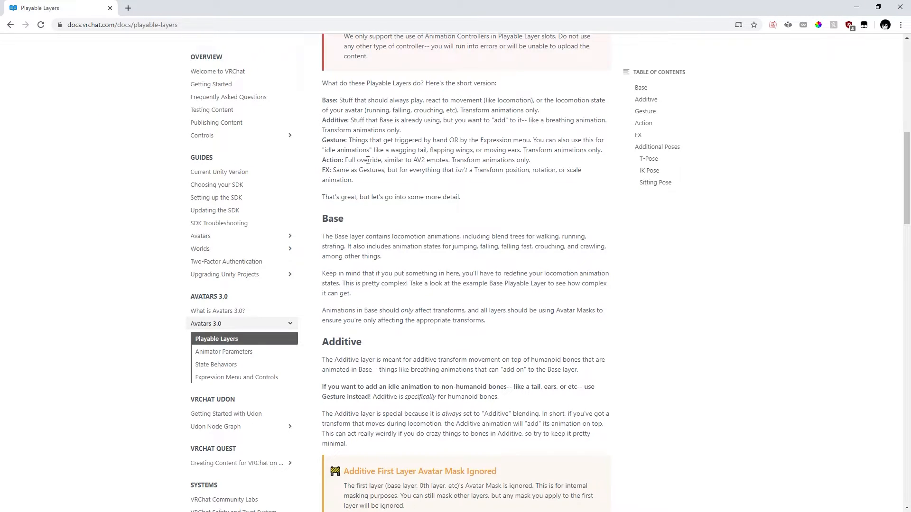
scroll(367, 160, up, 2)
scroll(337, 178, down, 3)
drag(325, 169, 524, 244)
scroll(524, 245, down, 4)
drag(323, 103, 435, 212)
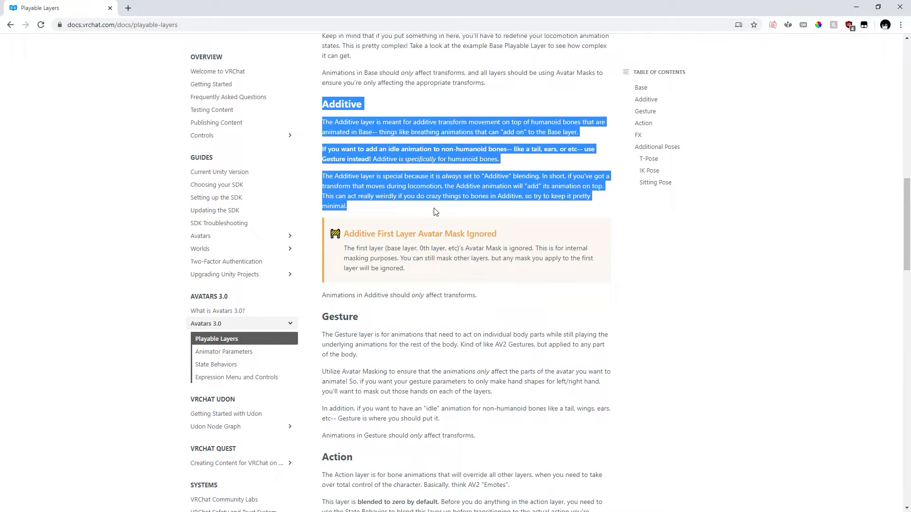
scroll(435, 212, down, 5)
click(435, 212)
drag(323, 79, 490, 206)
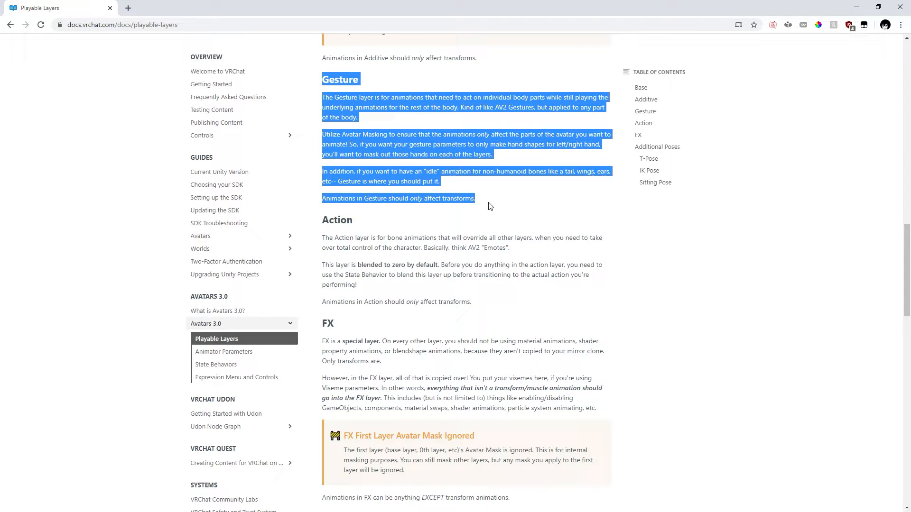
drag(323, 221, 494, 303)
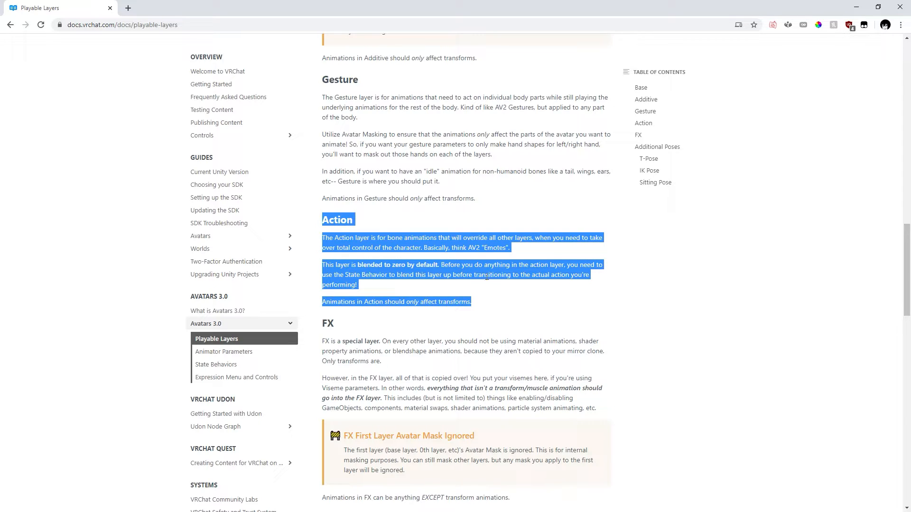
scroll(457, 234, down, 2)
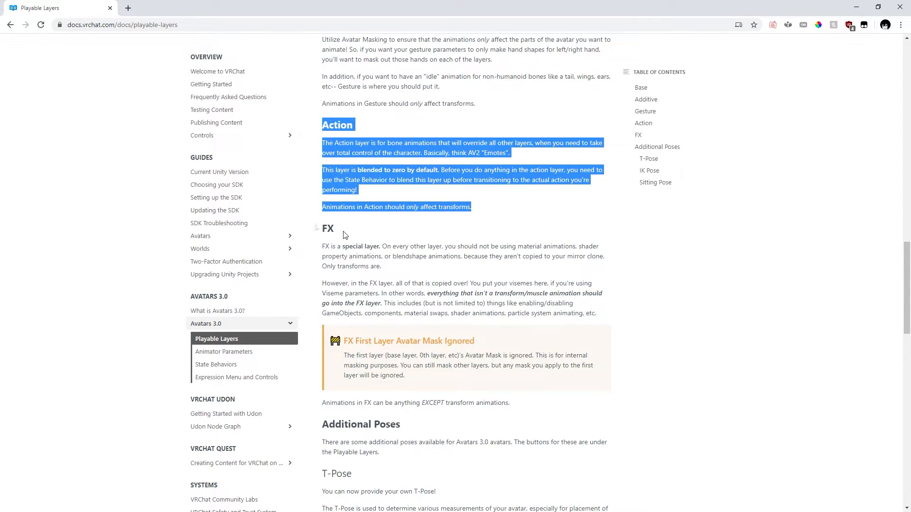
Read the FX section for how material, shader and blendshape animations differ from transforms across the layers
drag(322, 247, 490, 246)
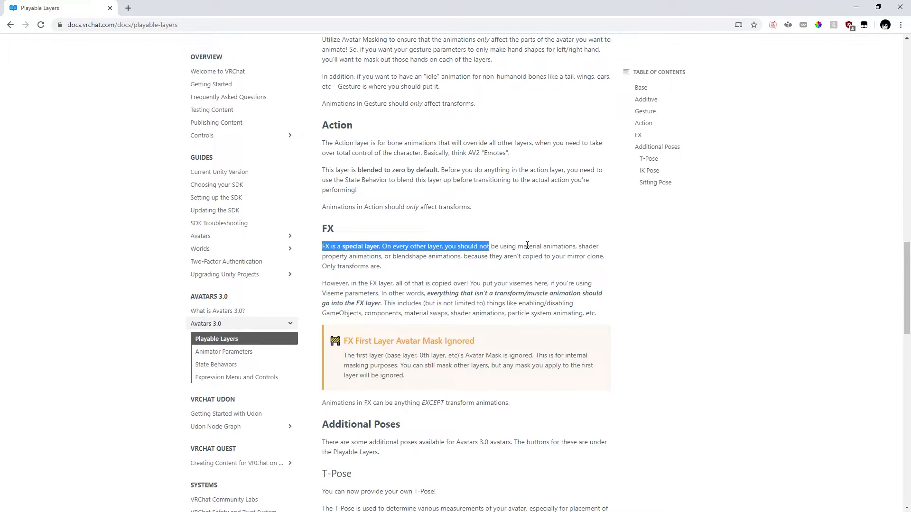
drag(517, 246, 570, 246)
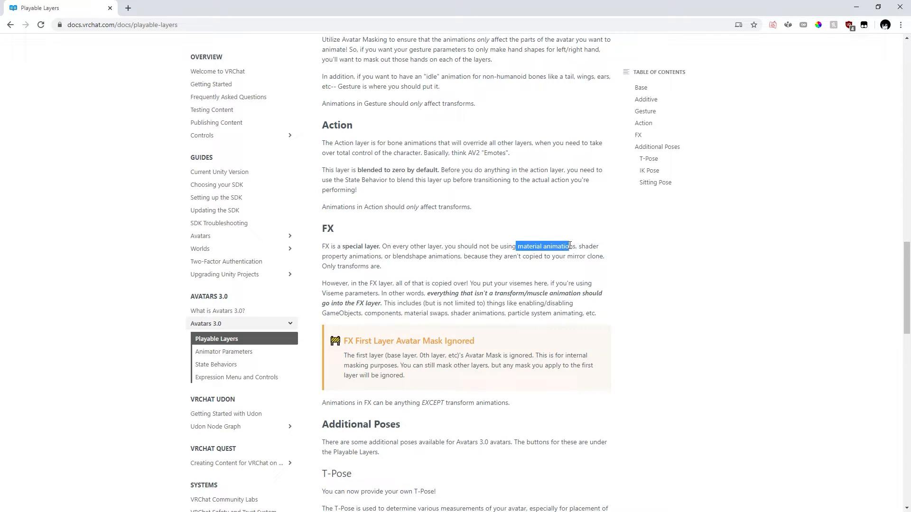
click(397, 268)
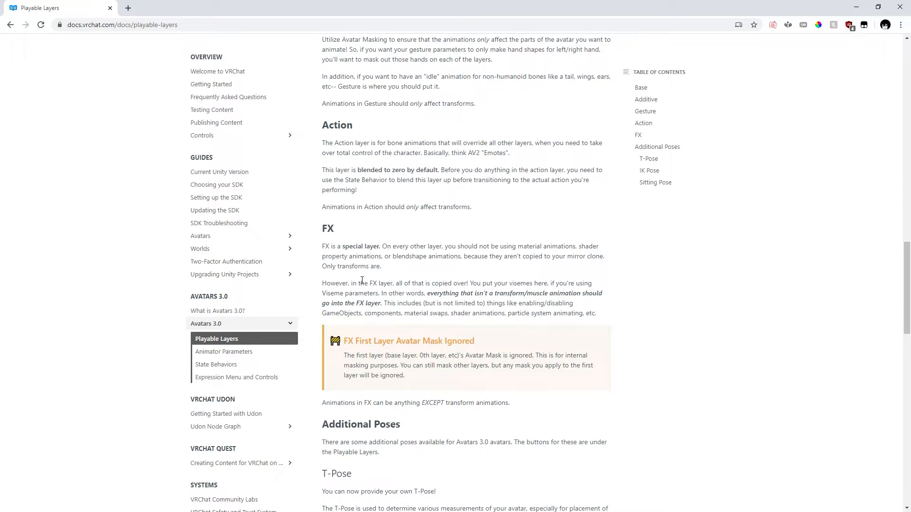
drag(502, 287, 518, 295)
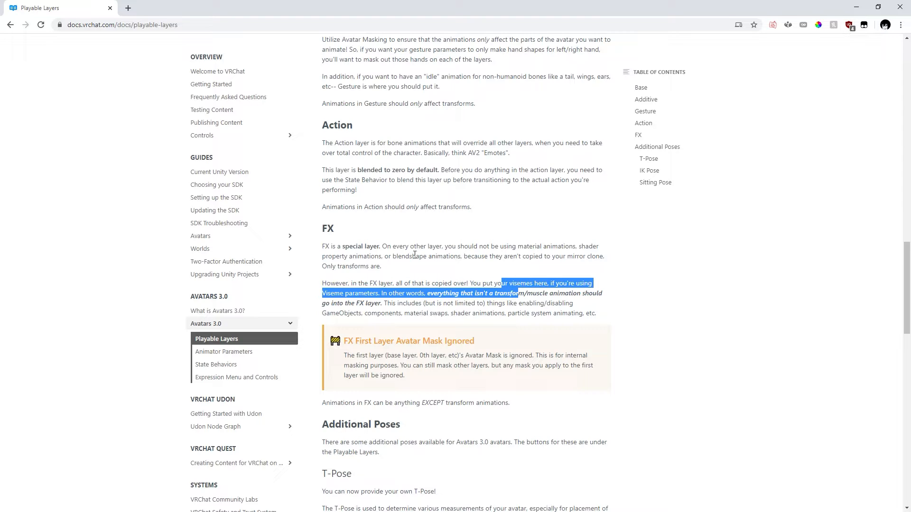
click(366, 243)
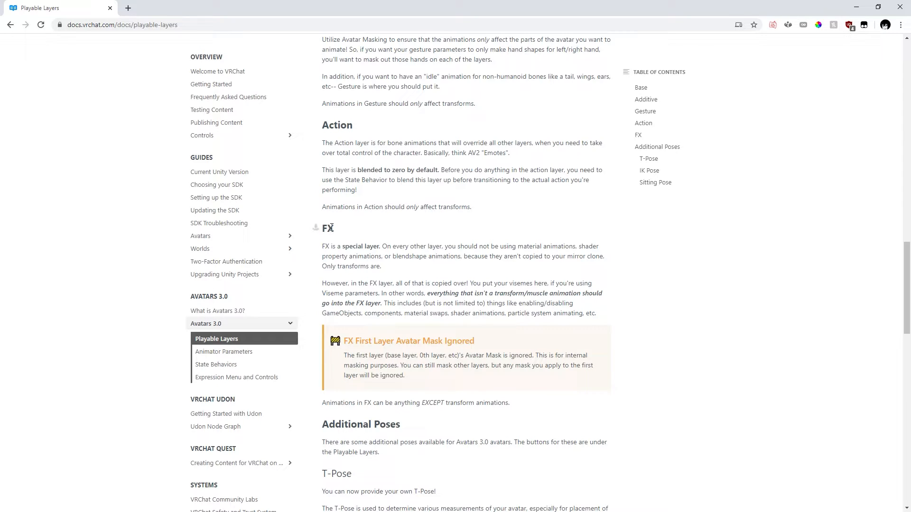
drag(384, 246, 573, 246)
drag(348, 256, 502, 254)
click(499, 255)
drag(464, 259, 583, 268)
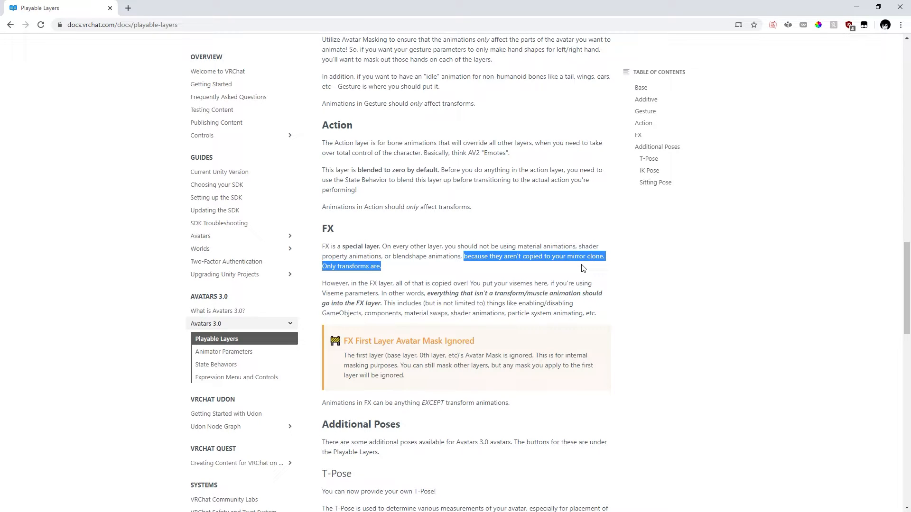
drag(382, 266, 323, 246)
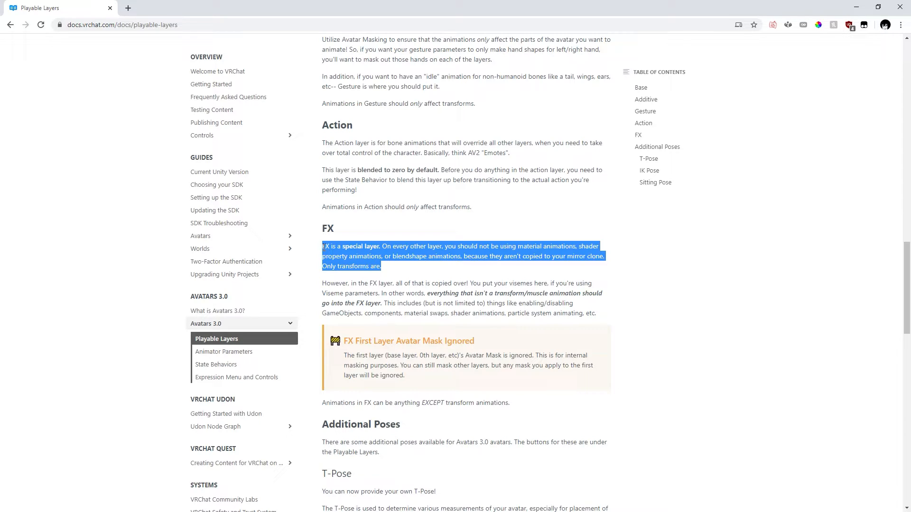
Compare the Action and Gesture layer descriptions with the FX layer's description in the documentation
drag(332, 144, 357, 190)
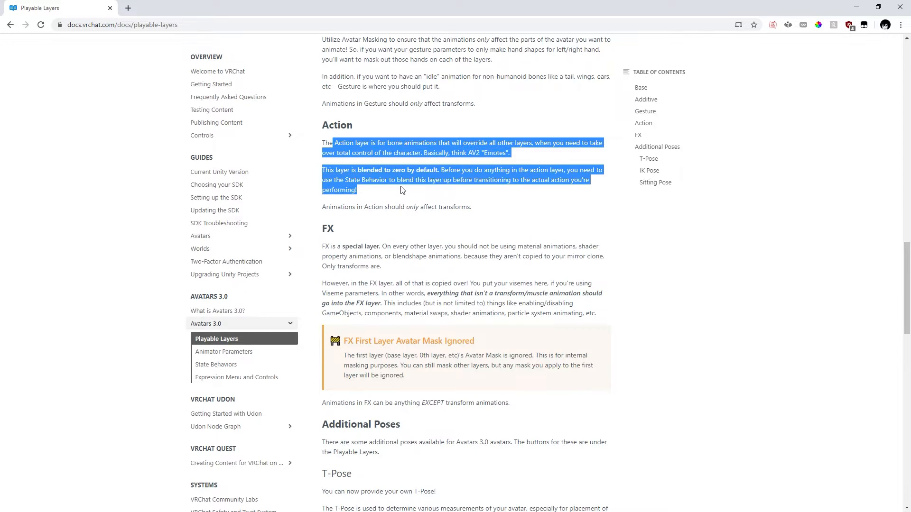
scroll(361, 237, up, 6)
drag(361, 288, 442, 346)
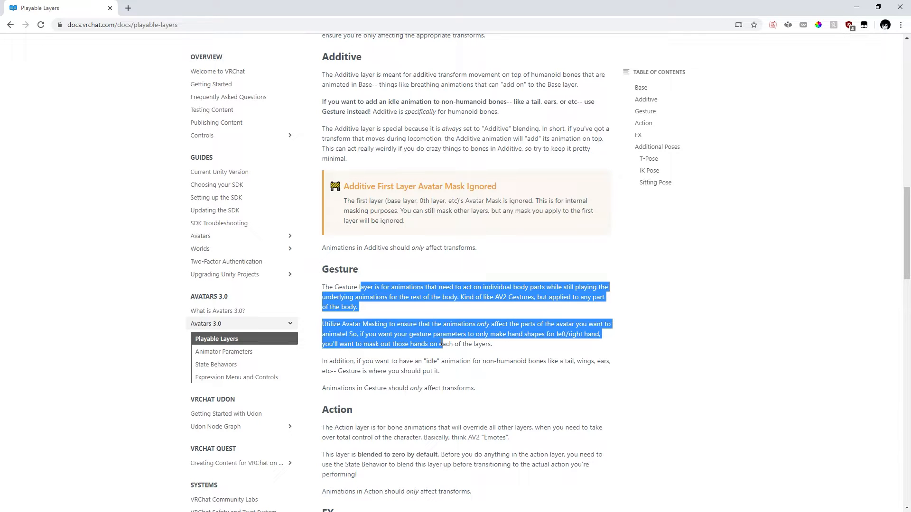
scroll(442, 344, down, 5)
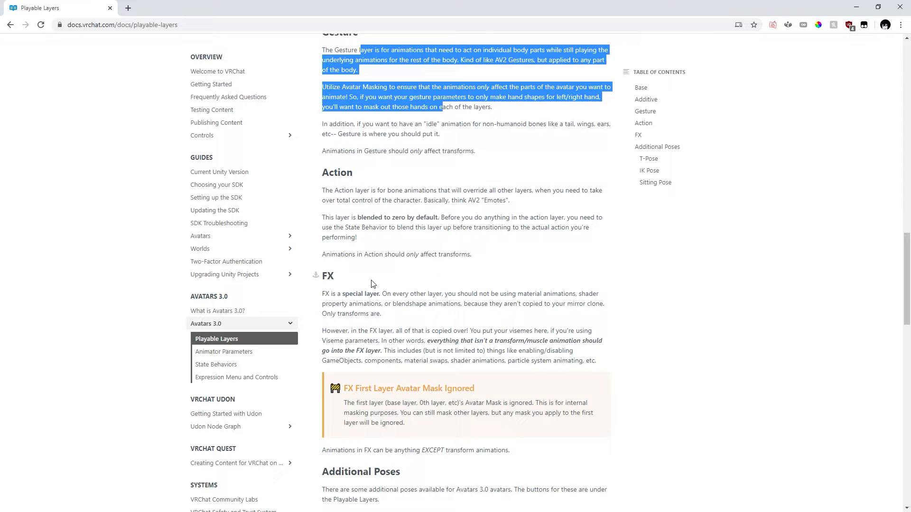
click(366, 291)
drag(409, 341, 410, 342)
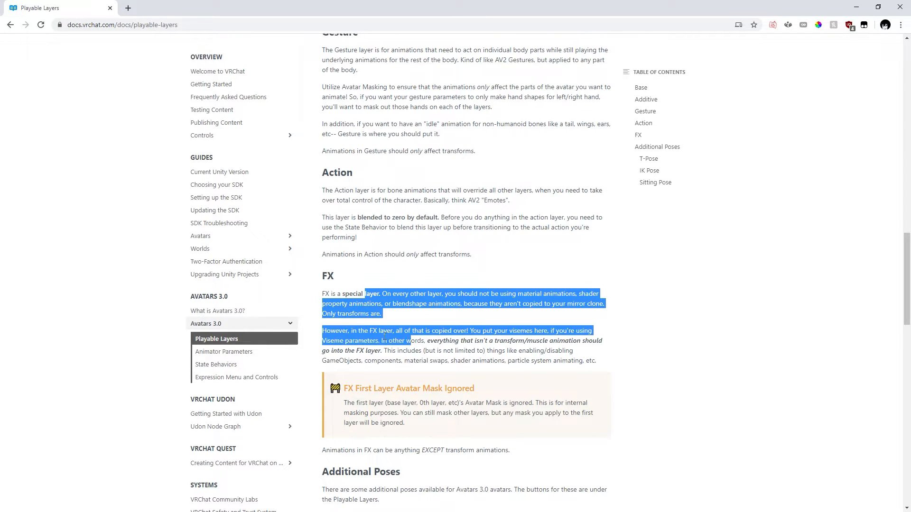
click(411, 342)
scroll(422, 327, down, 1)
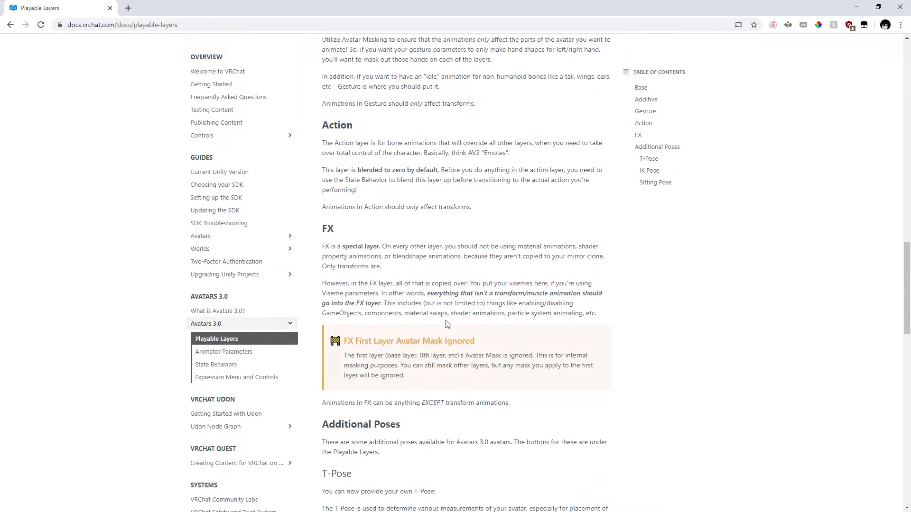
Highlight the FX section's sentence about non-transform animations belonging in the FX layer, clear the highlight and return to Unity
drag(428, 294, 382, 304)
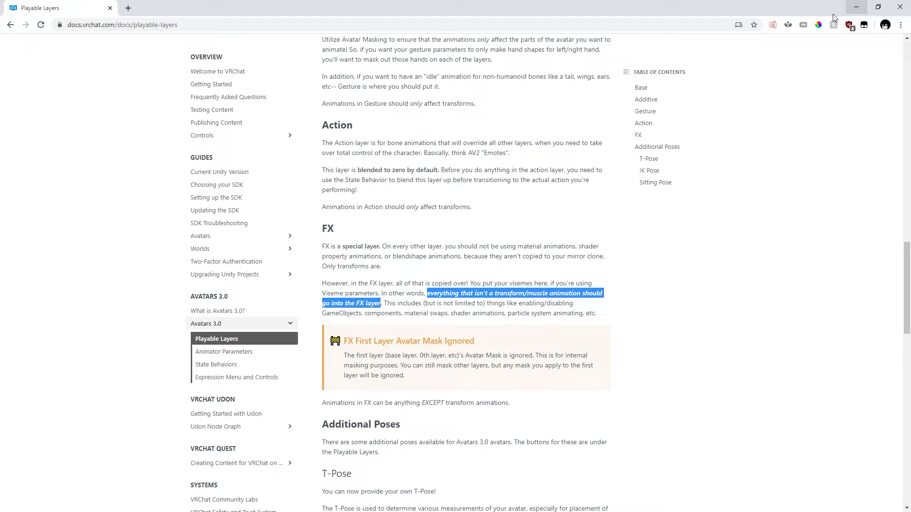
click(470, 251)
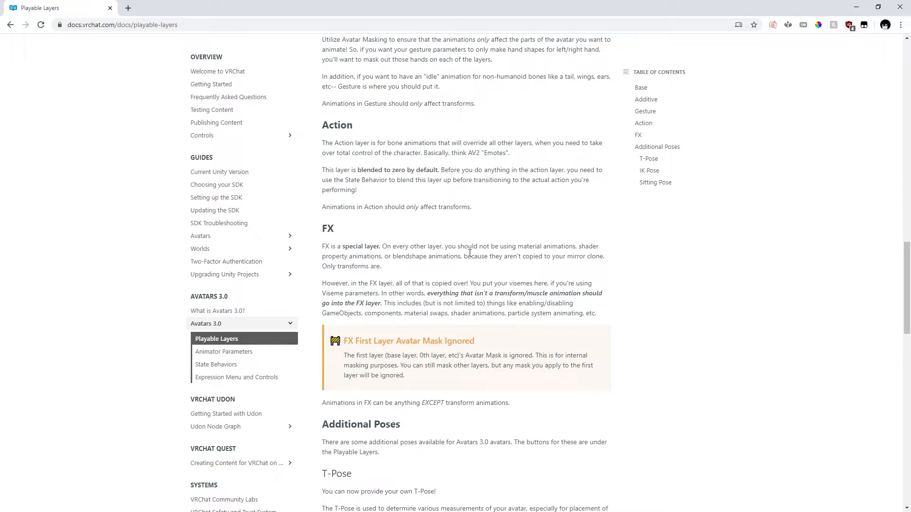
click(857, 7)
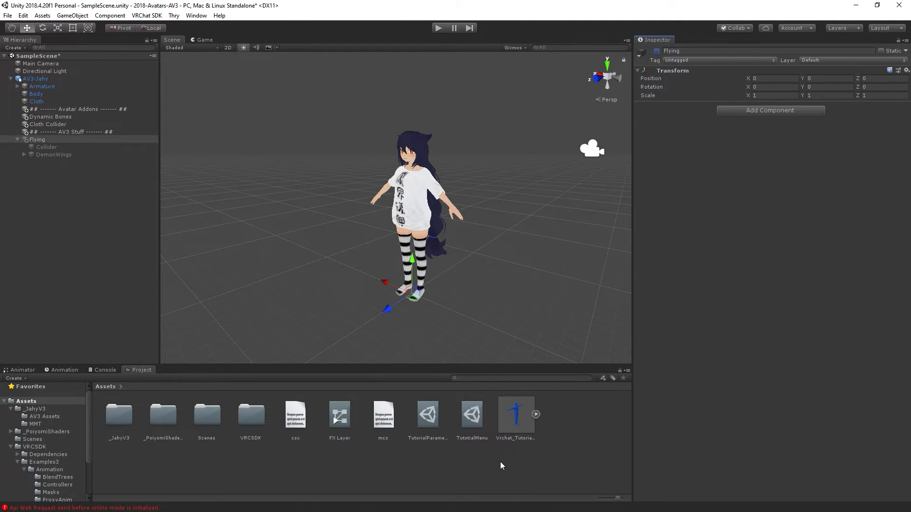
Open the FX Layer controller in the Animator window, enlarge the window, show its layers and narrow the side list
click(339, 418)
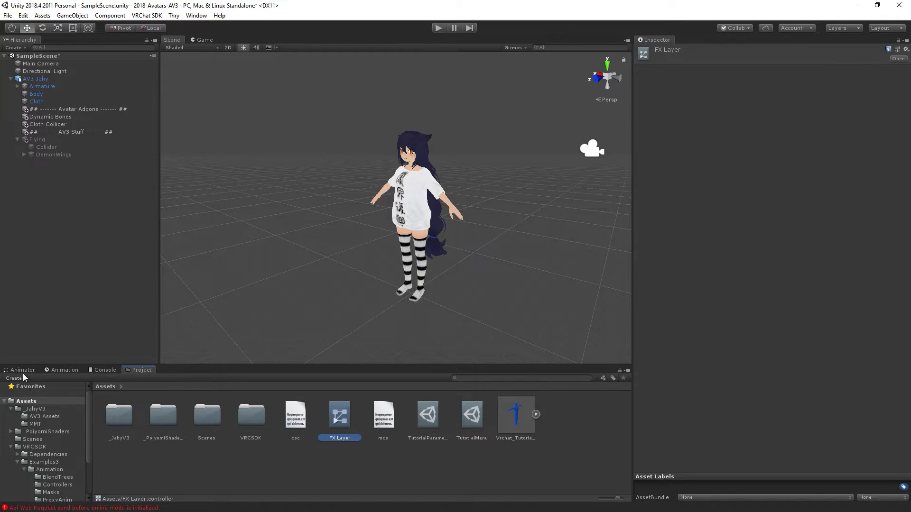
click(196, 15)
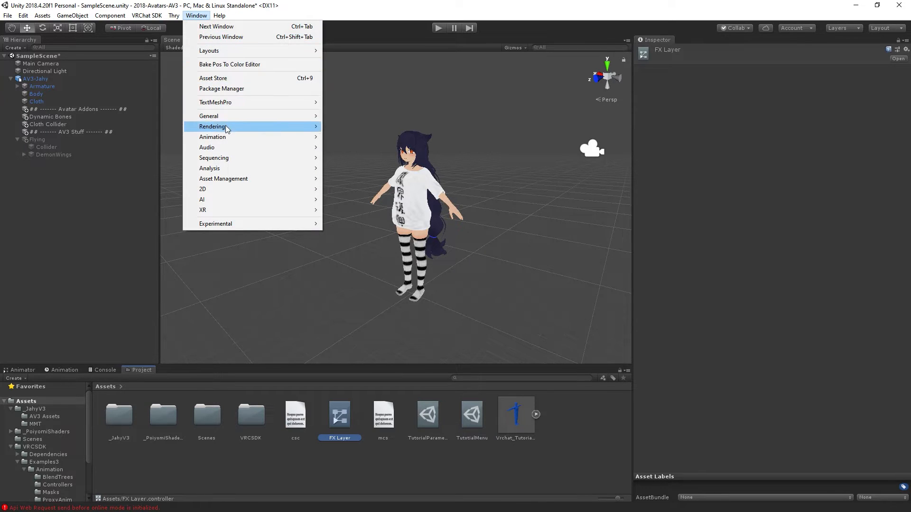
mouse_move(230, 142)
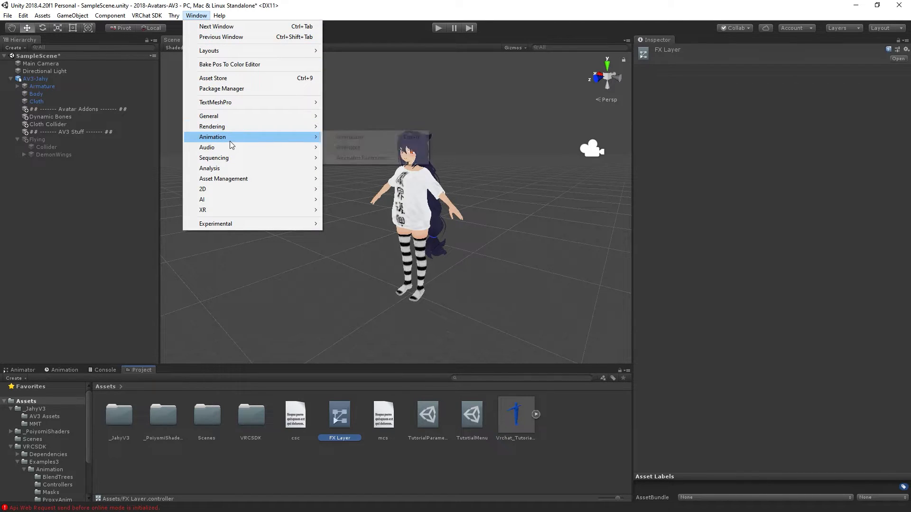
click(352, 148)
drag(299, 366, 311, 227)
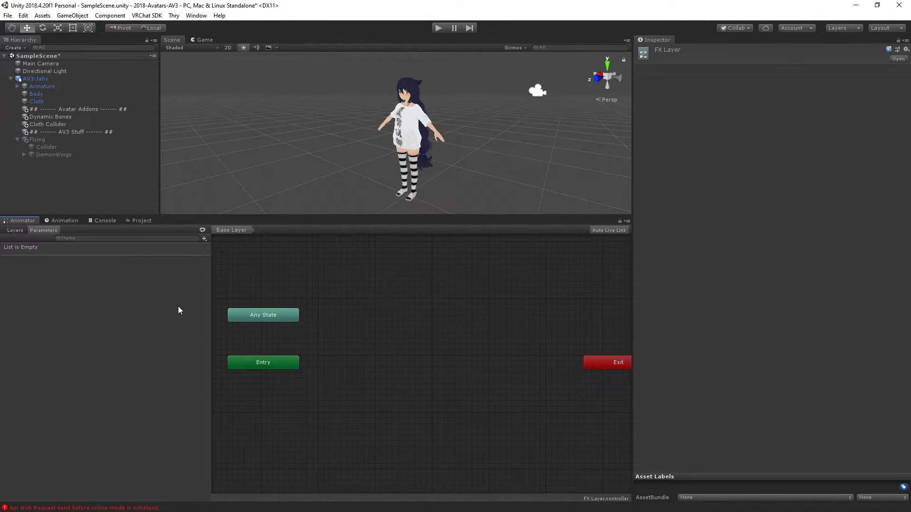
click(15, 230)
drag(212, 287, 139, 290)
middle_drag(342, 323, 357, 341)
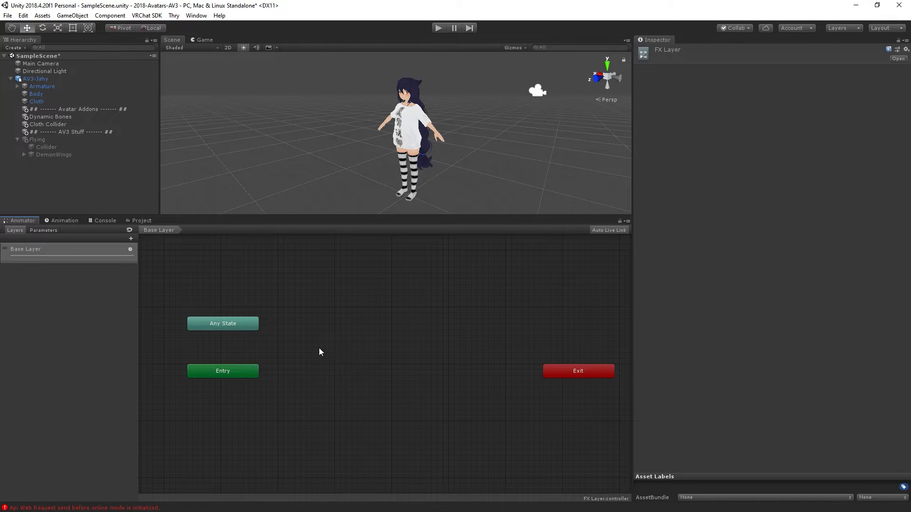
Add an Int parameter named ToggleWings to the FX Layer controller
click(37, 231)
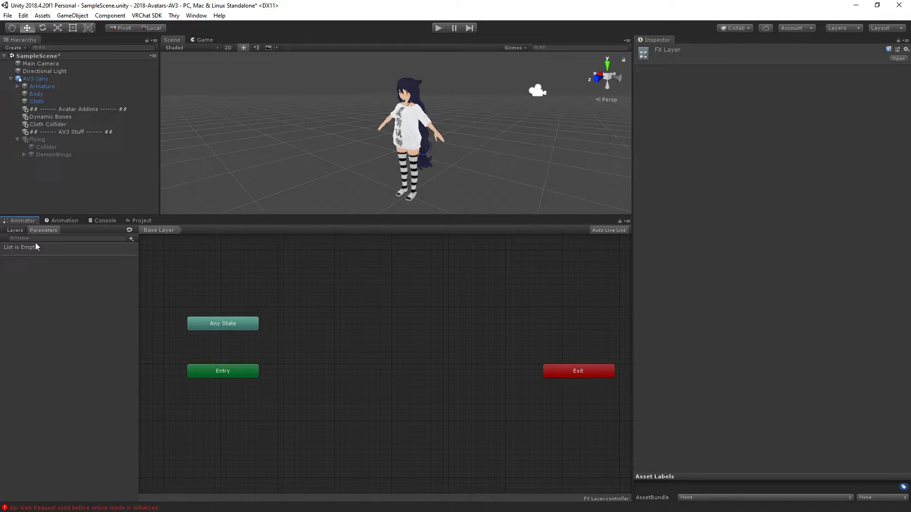
click(30, 245)
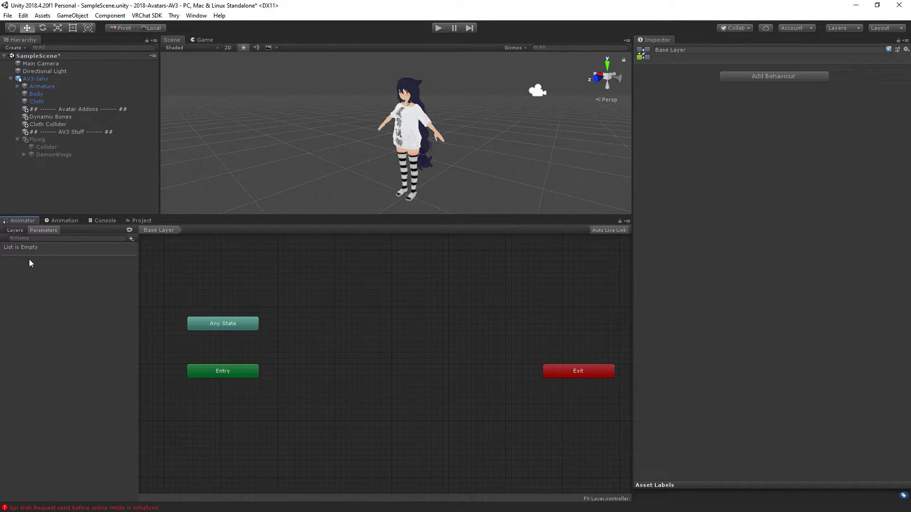
click(132, 238)
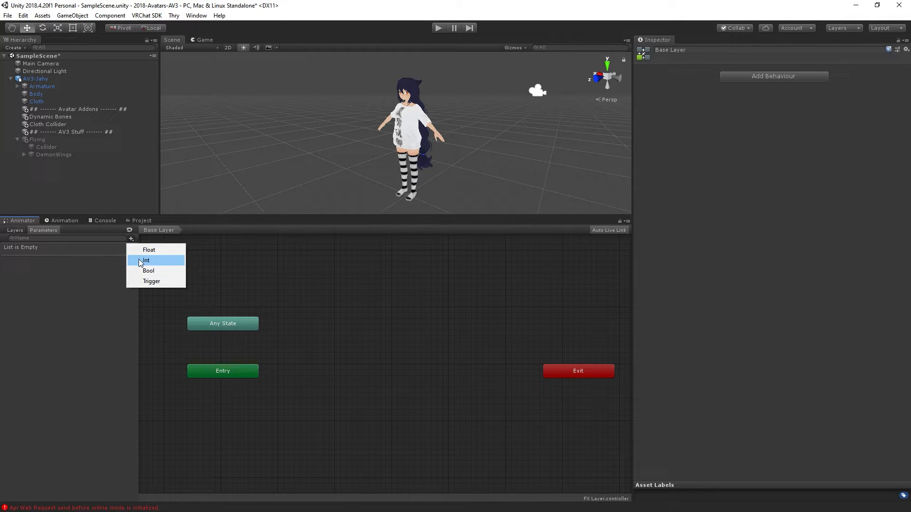
click(139, 260)
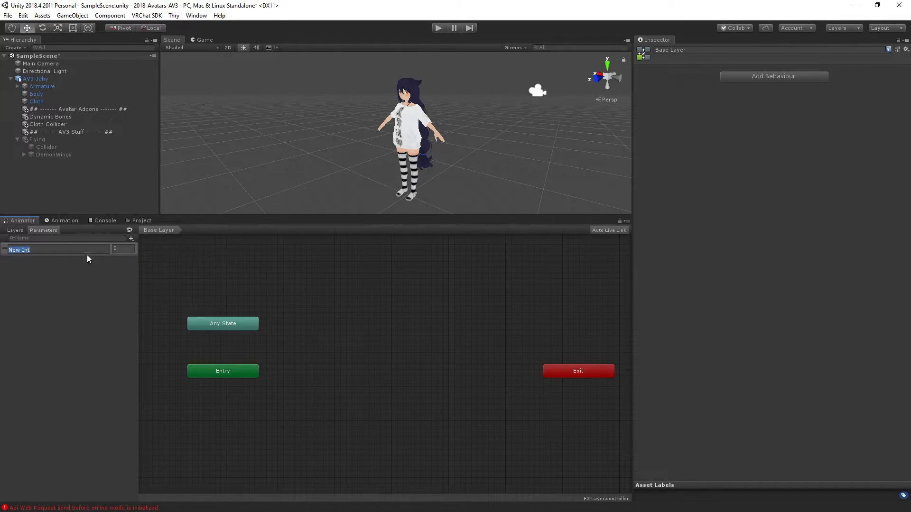
text(ToggleWings)
key(Return)
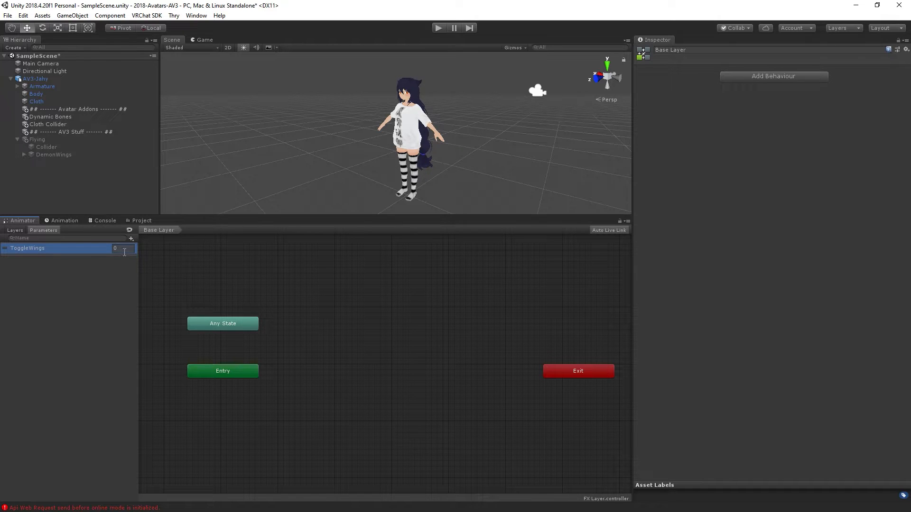
click(158, 269)
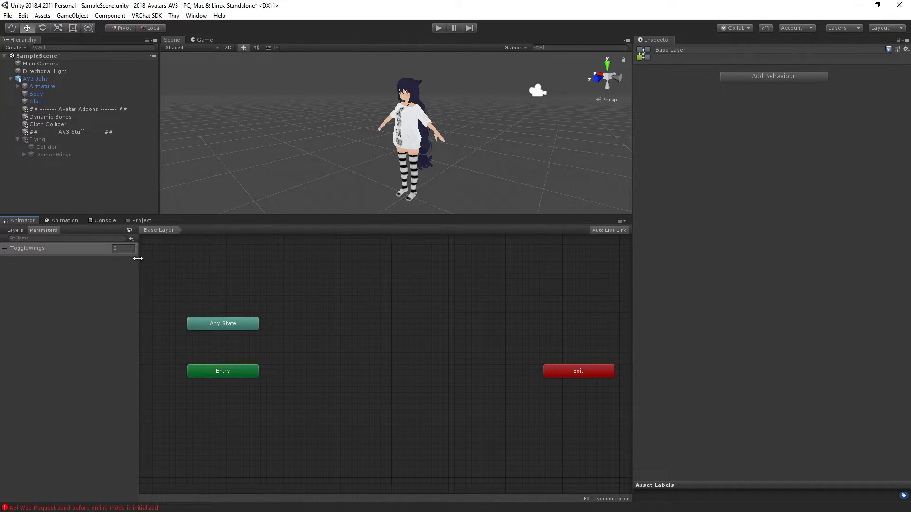
Try a default value of 1 for the ToggleWings parameter and return it to 0
text(1)
text(0)
click(157, 265)
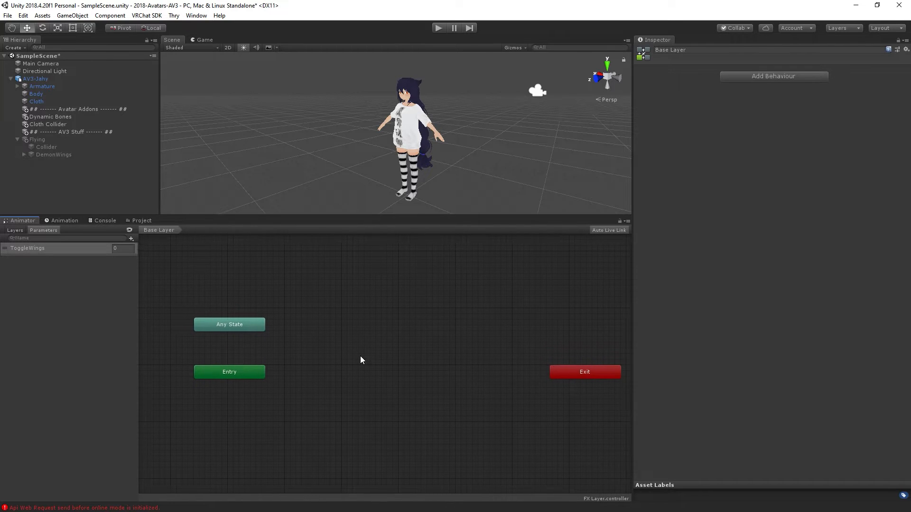
right_click(328, 380)
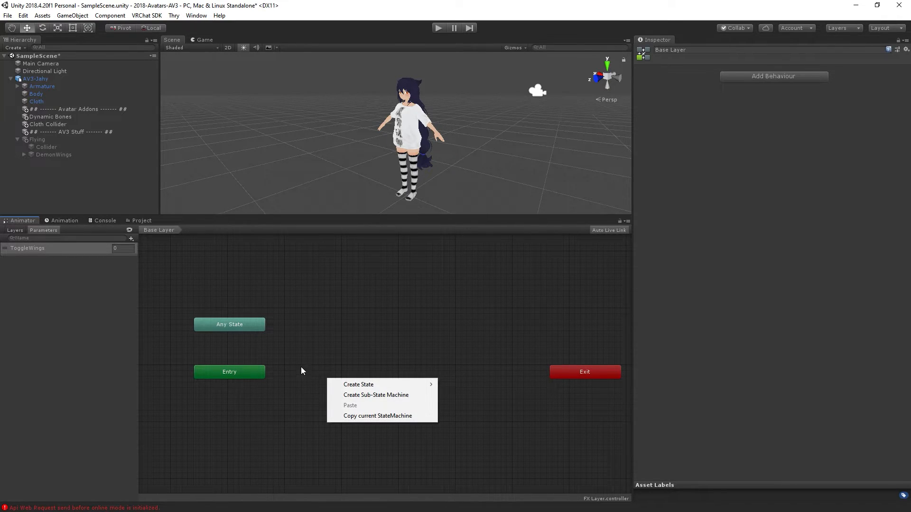
click(53, 282)
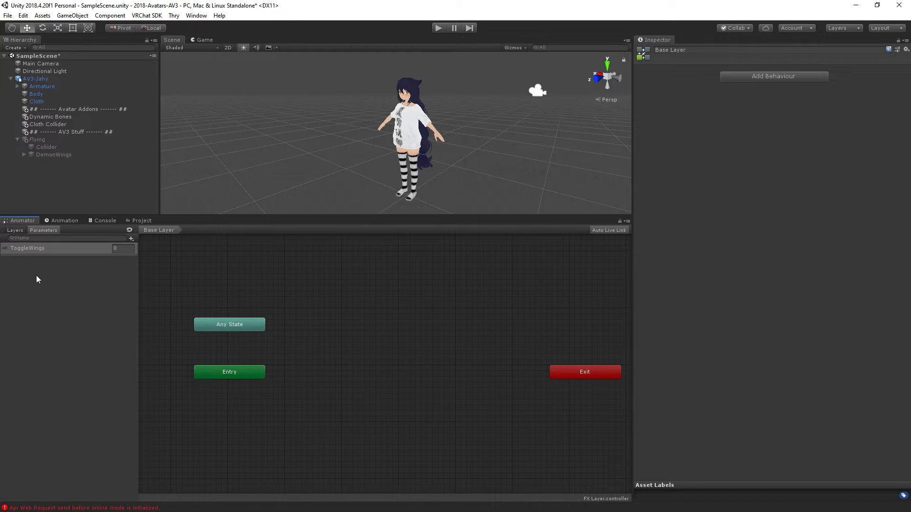
Create an empty state in the Base Layer between Entry and Exit and name it Idle
click(15, 231)
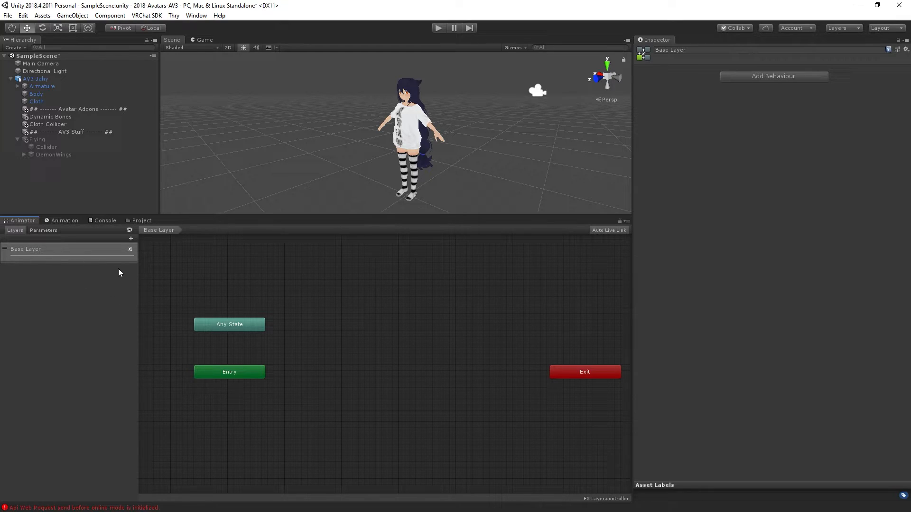
right_click(357, 371)
mouse_move(423, 375)
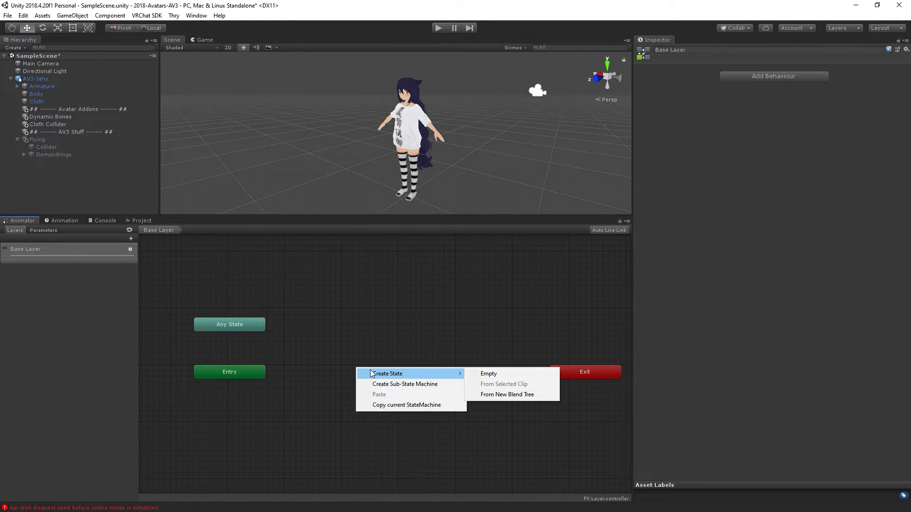
click(485, 374)
drag(392, 375, 377, 378)
click(693, 51)
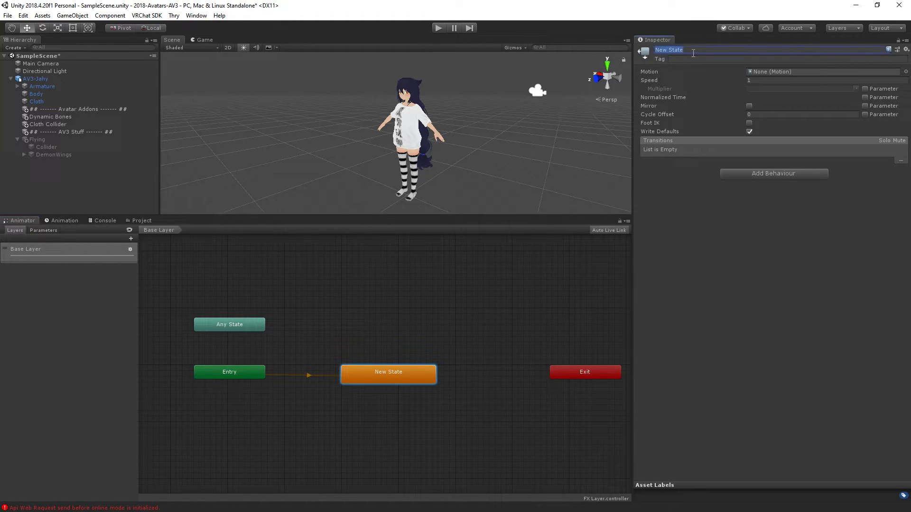
text(Idle)
key(Return)
click(378, 299)
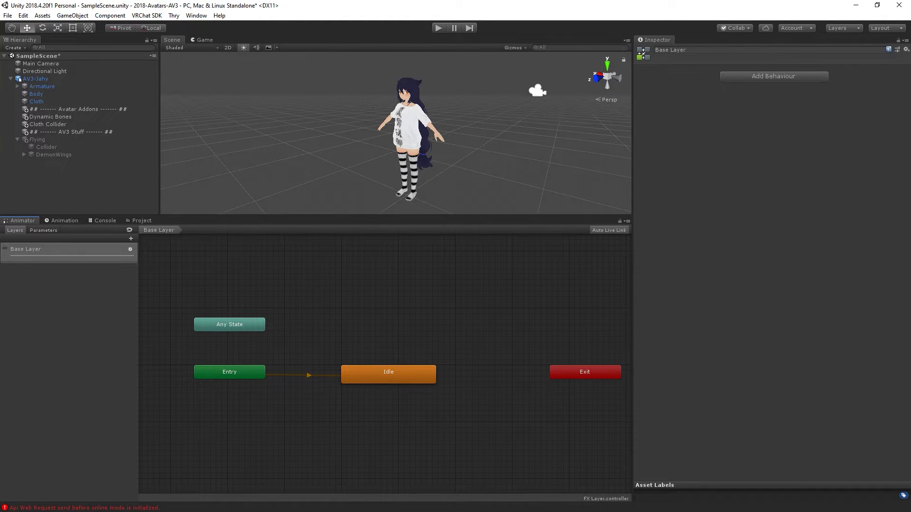
middle_drag(409, 299, 388, 309)
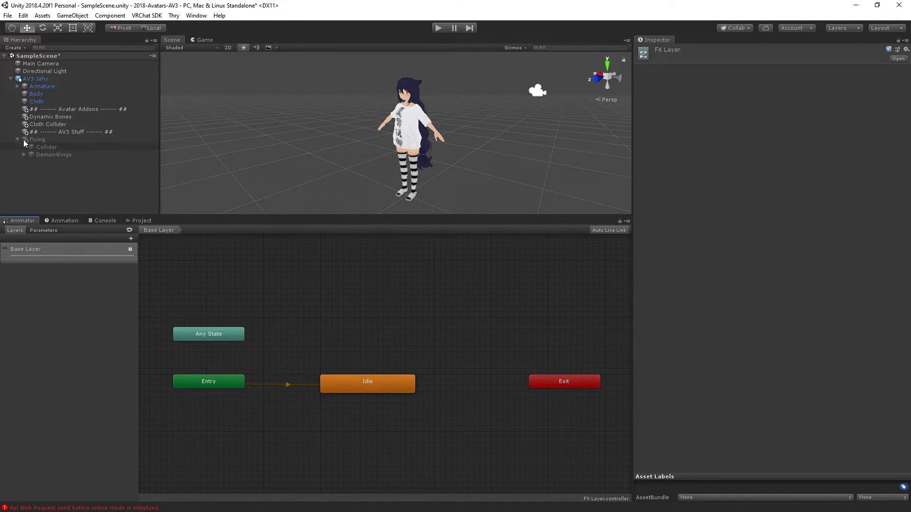
Clear the _FXLayer controller from the AV3-Jahy avatar's Animator component
click(42, 80)
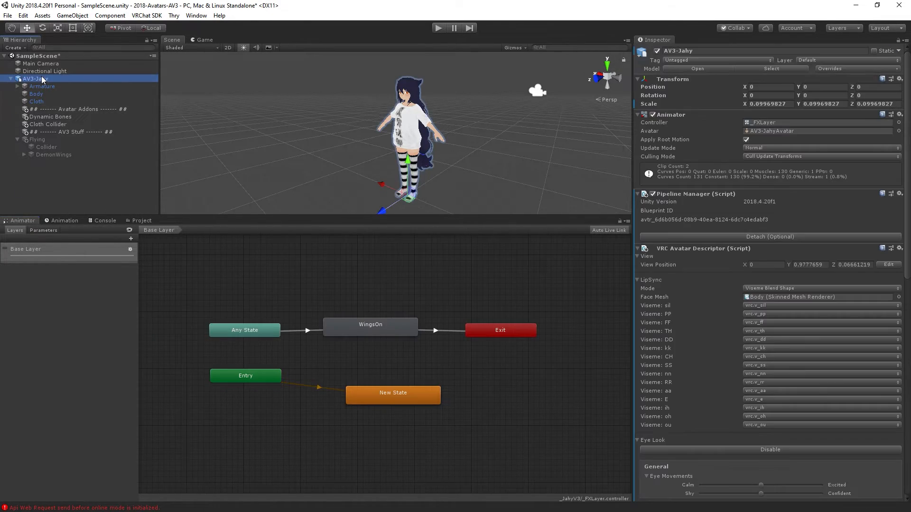
click(760, 122)
key(Delete)
click(54, 184)
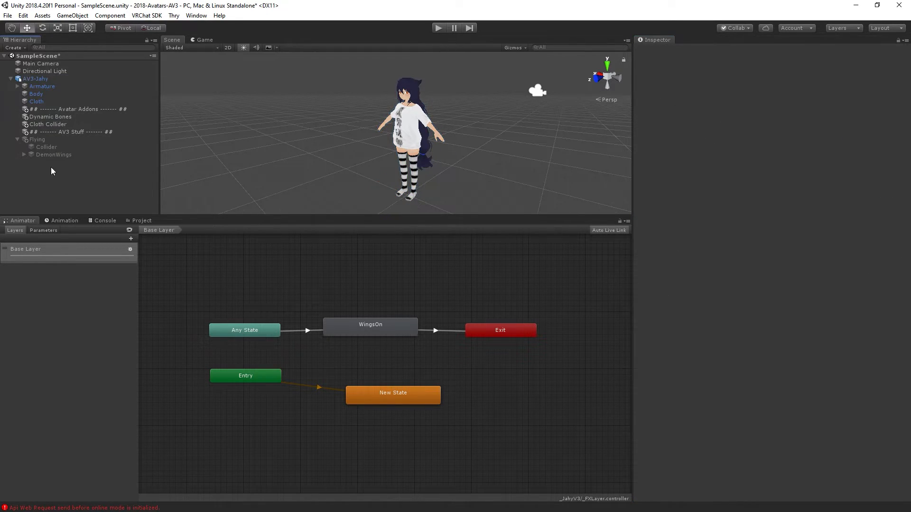
Create a new animation clip for AV3-Jahy named ToggleWings and save it in the Assets folder
click(43, 79)
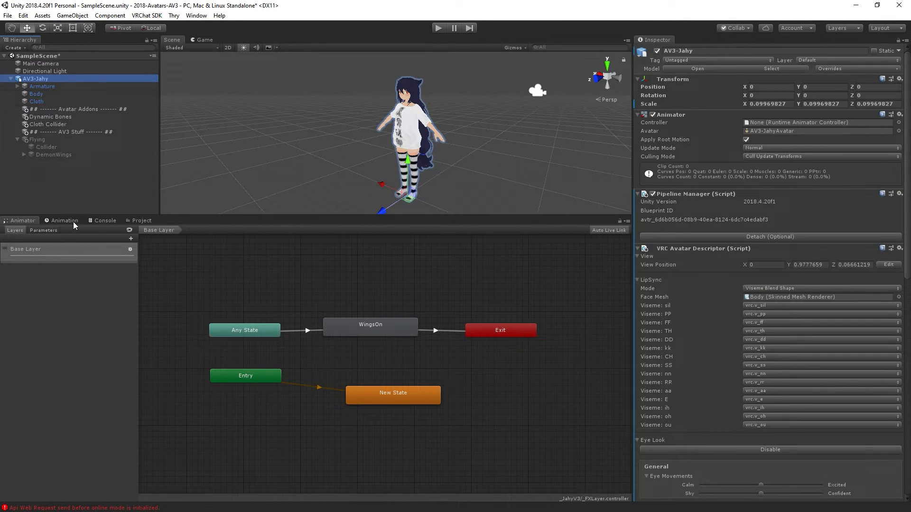
click(73, 221)
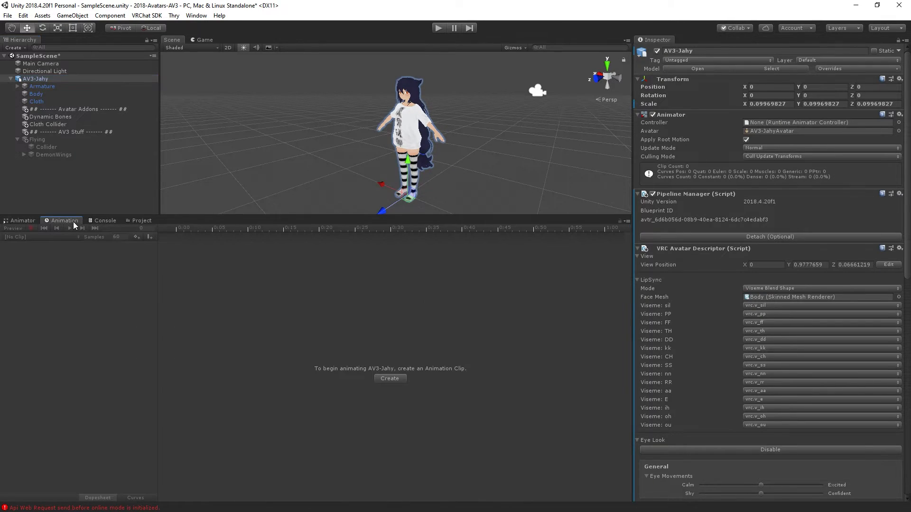
click(396, 380)
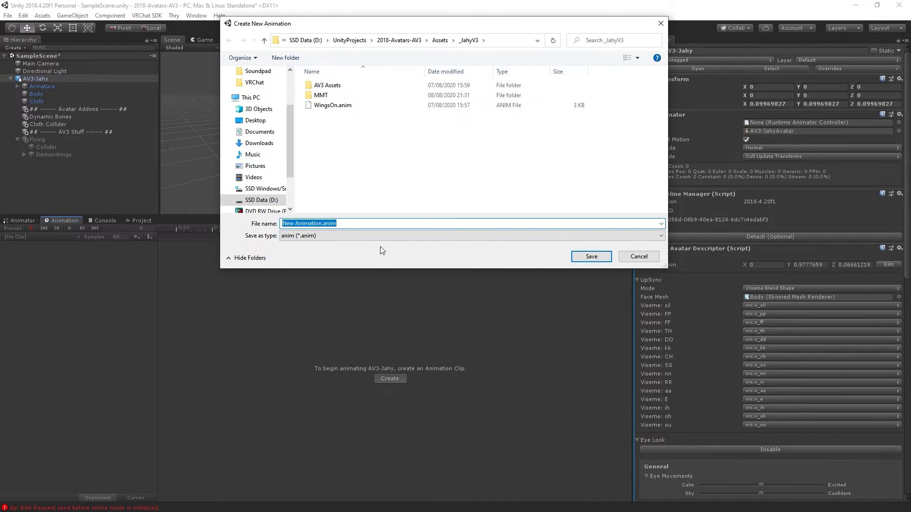
key(BackSpace)
text(To)
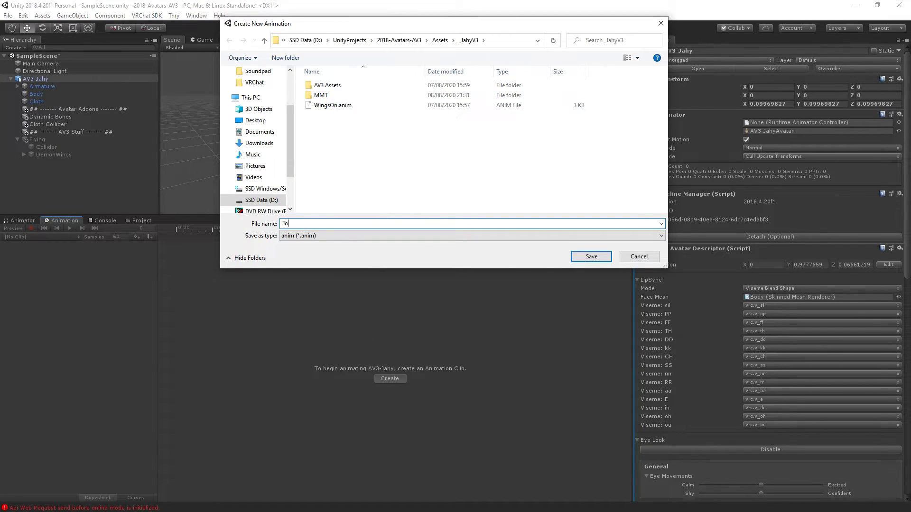
text(ggleWings)
click(440, 40)
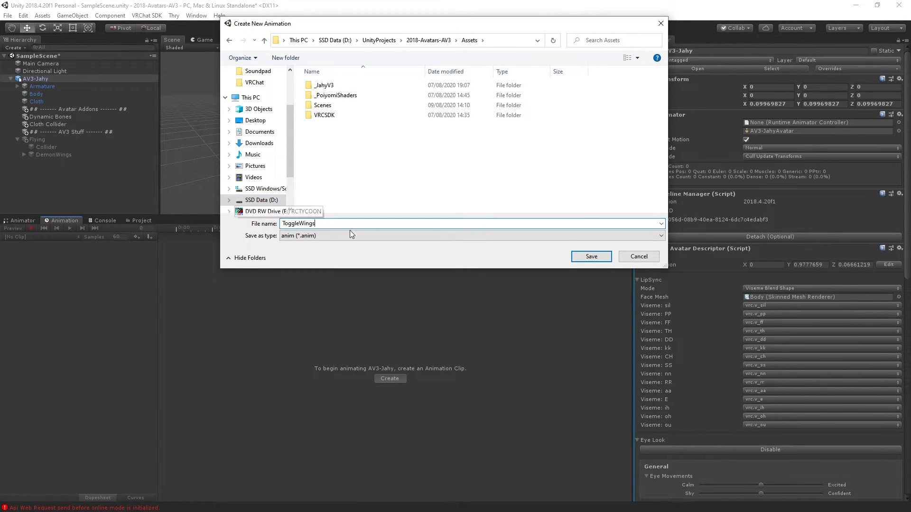
click(591, 256)
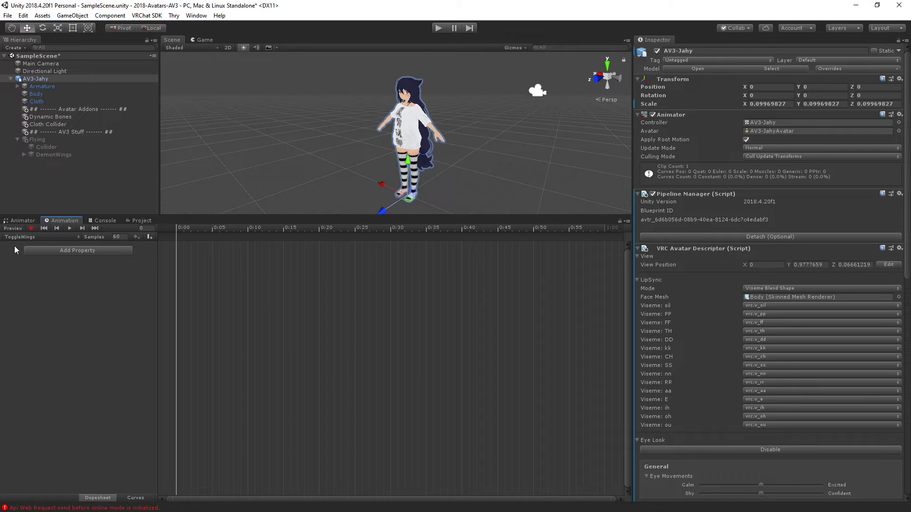
Record the Flying object being enabled at frame 0 of the ToggleWings animation
click(31, 228)
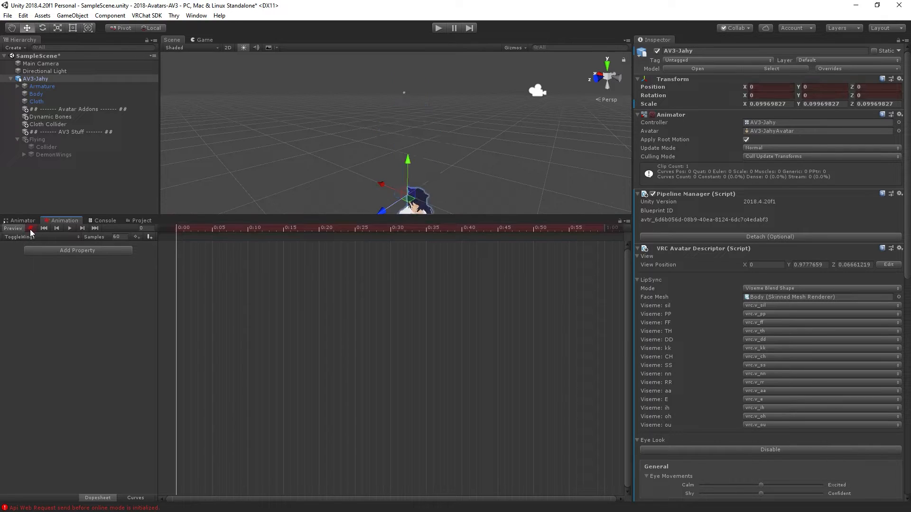
click(34, 140)
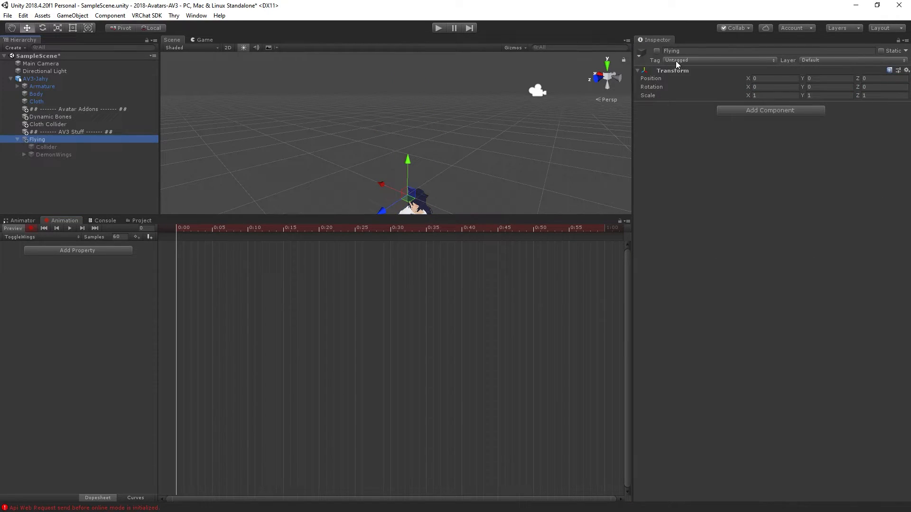
click(657, 50)
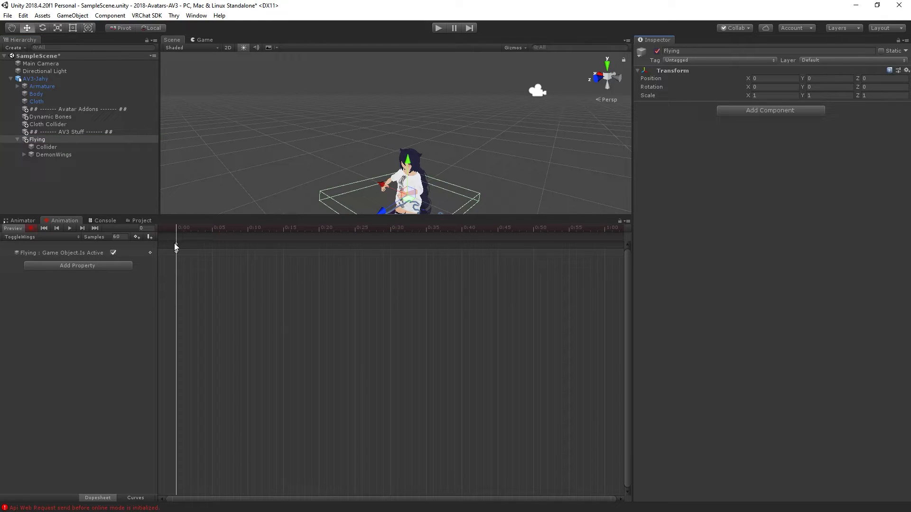
click(174, 243)
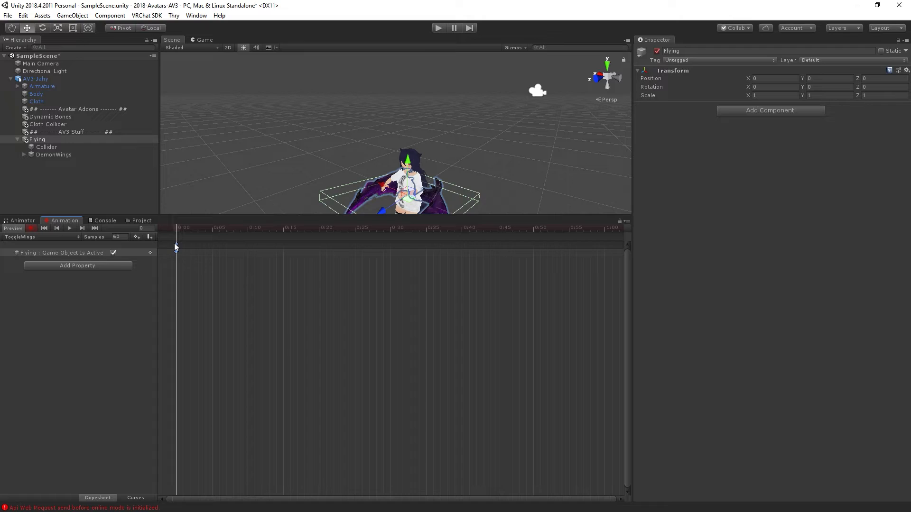
click(184, 270)
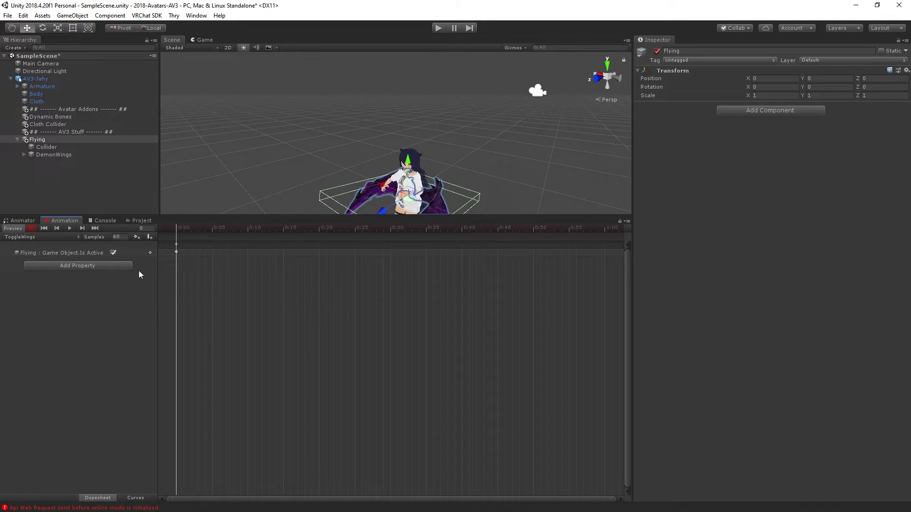
Stop recording the ToggleWings animation and clear the AV3-Jahy controller from the avatar's Animator component
click(29, 229)
click(36, 78)
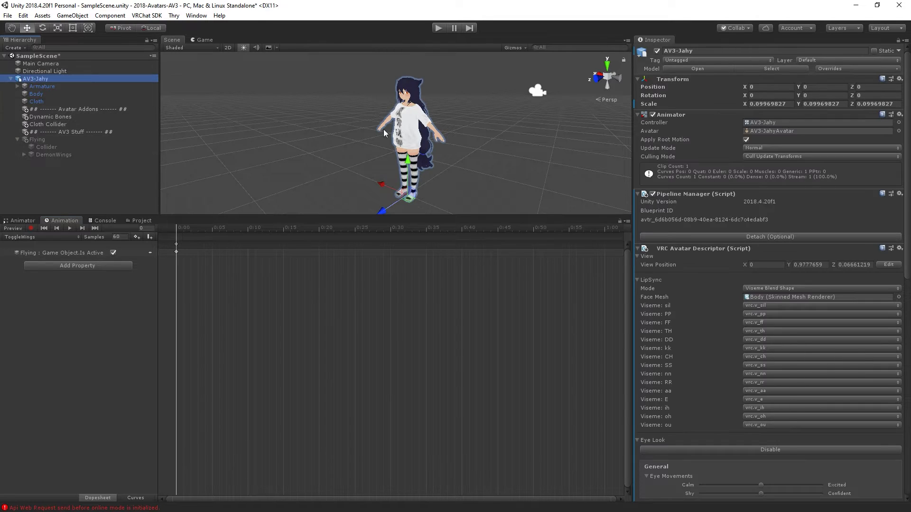
click(766, 125)
key(Delete)
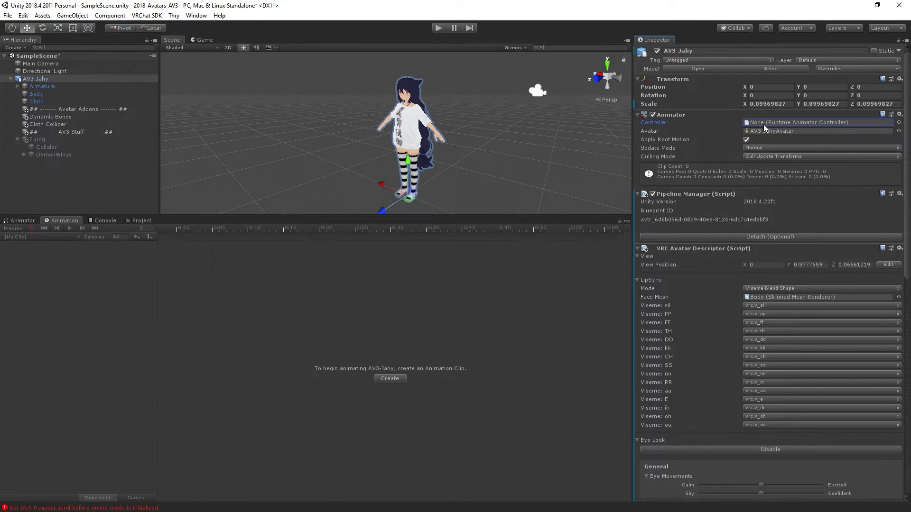
Locate the ToggleWings clip in the Assets folder, and open the FX Layer controller's Base Layer graph
click(150, 221)
click(233, 327)
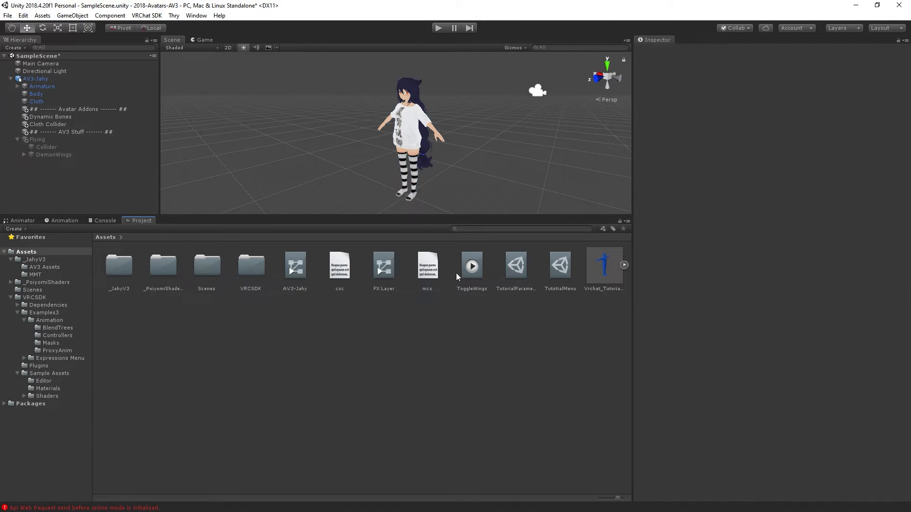
click(472, 266)
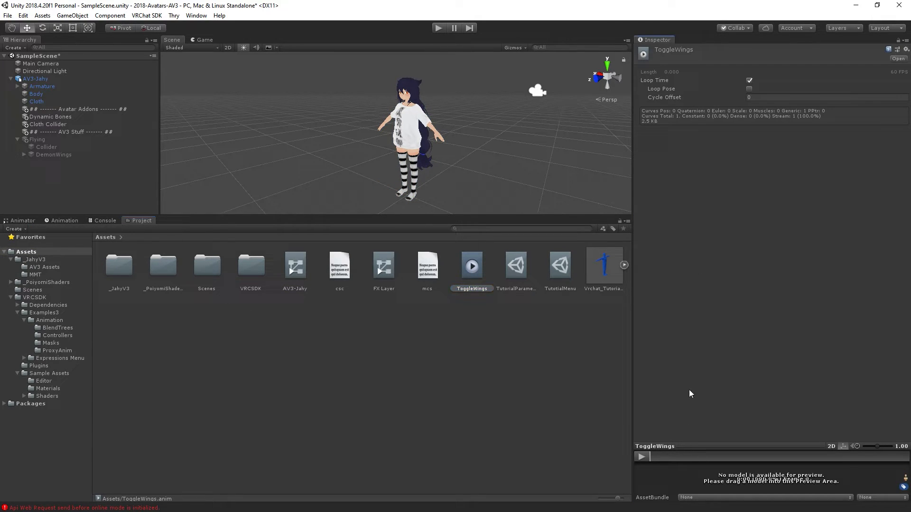
click(315, 255)
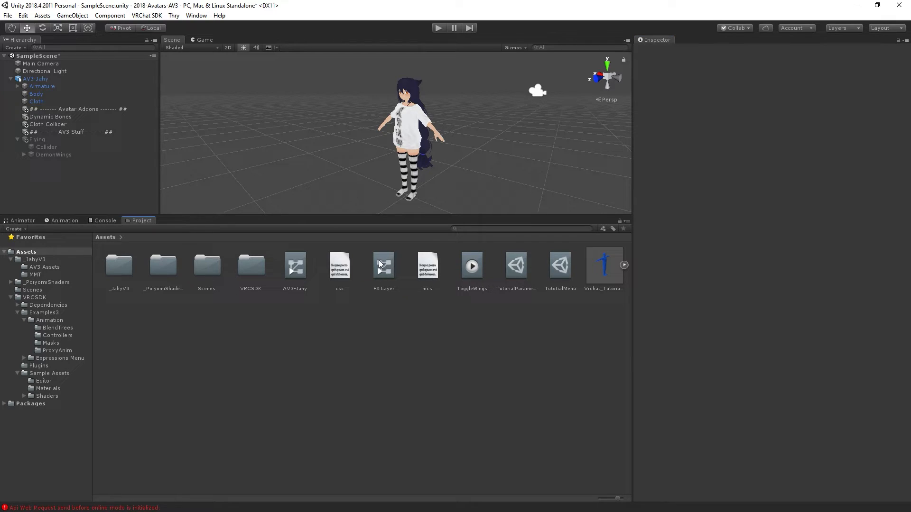
click(380, 263)
click(22, 220)
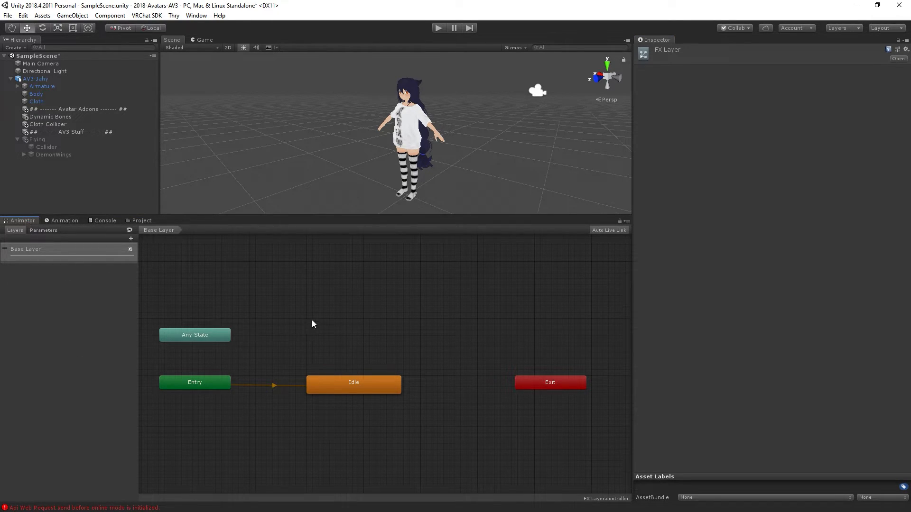
Create an empty state above Idle in the Base Layer and name it ToggleWings
right_click(325, 291)
mouse_move(386, 300)
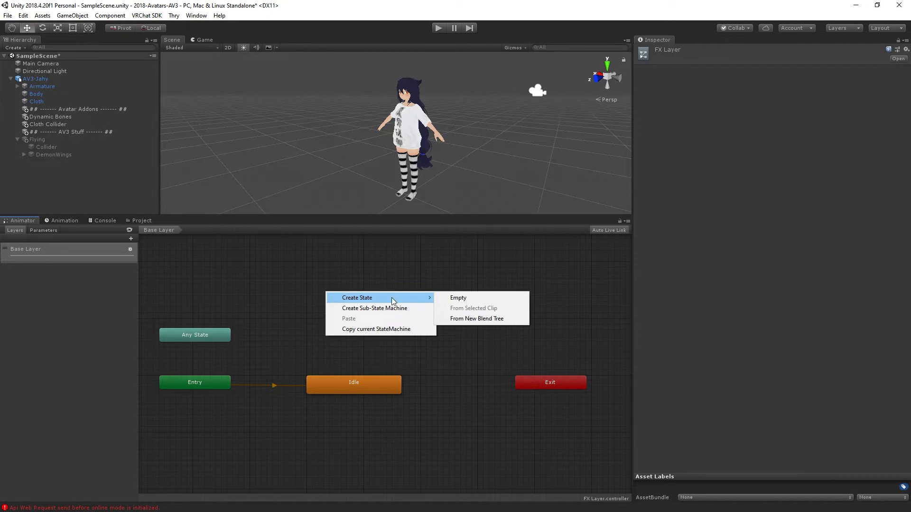
click(458, 298)
drag(386, 303, 397, 322)
click(703, 49)
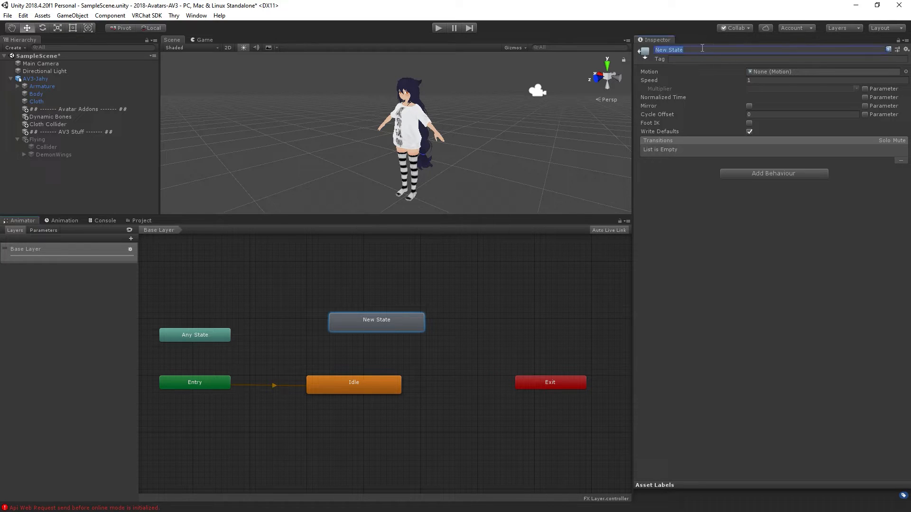
text(ToggleWings)
key(Return)
Assign the ToggleWings animation clip as the motion of the ToggleWings state
click(905, 71)
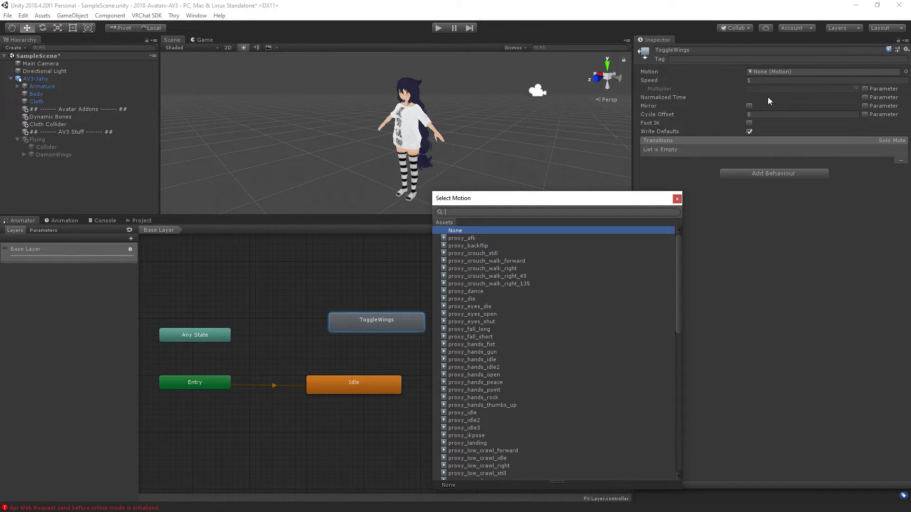
text(wing)
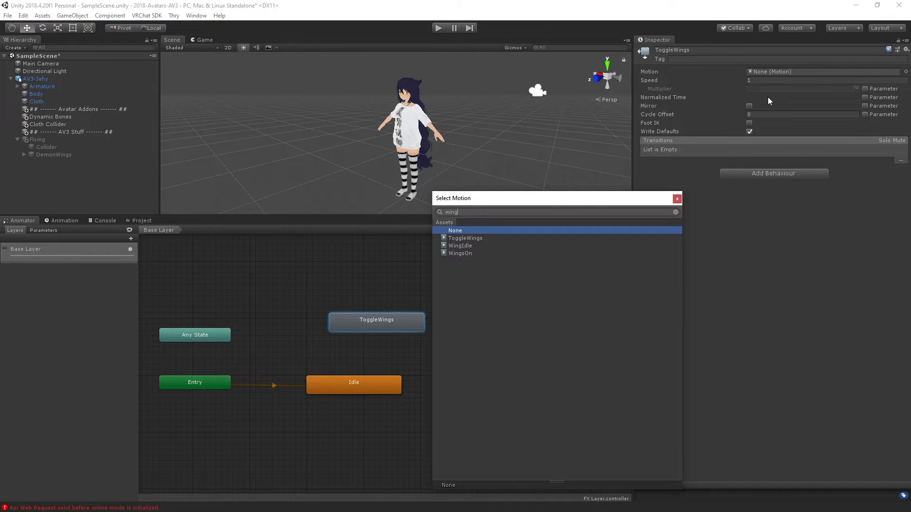
double_click(458, 239)
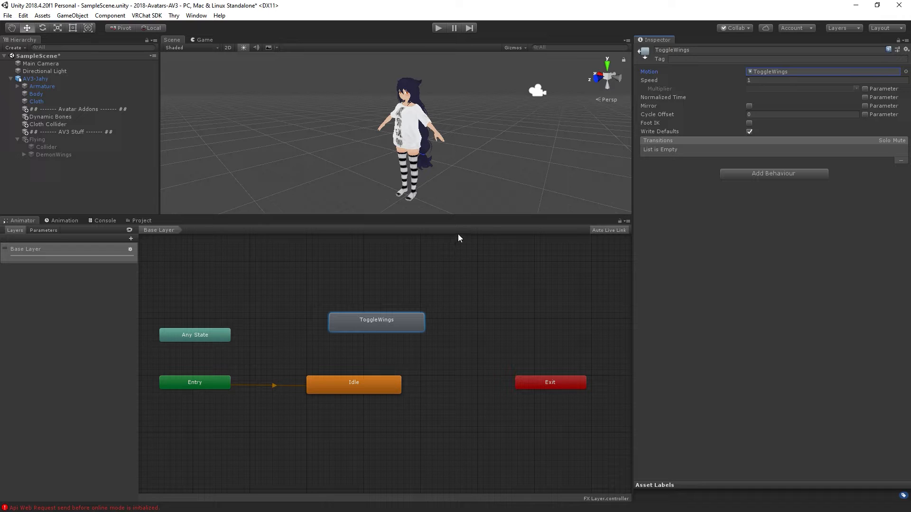
click(446, 236)
Arrange Any State, ToggleWings and Exit in one row above the Idle state
drag(366, 325, 344, 335)
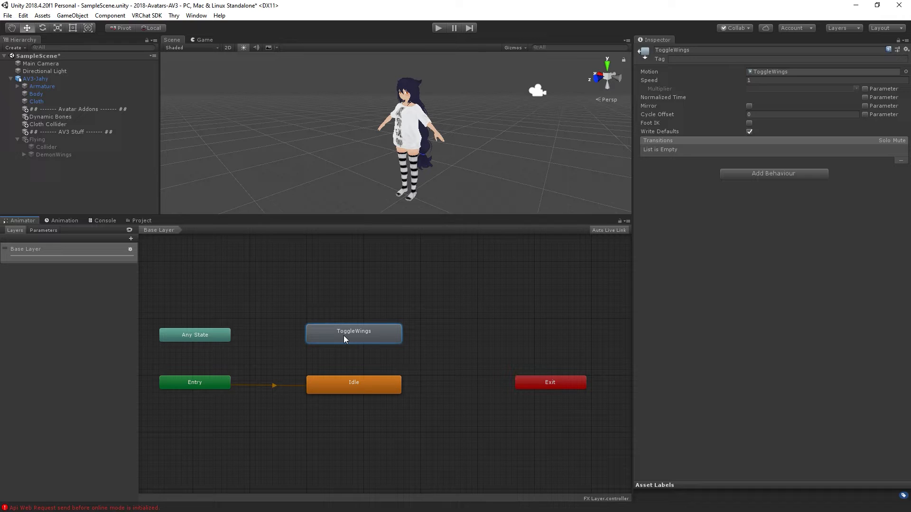
drag(542, 384, 494, 333)
drag(222, 337, 238, 333)
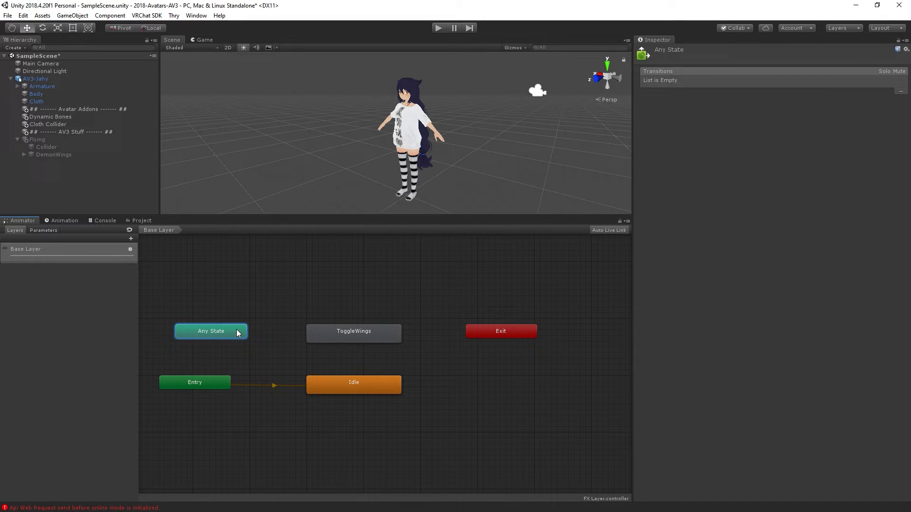
drag(486, 333, 481, 333)
click(445, 334)
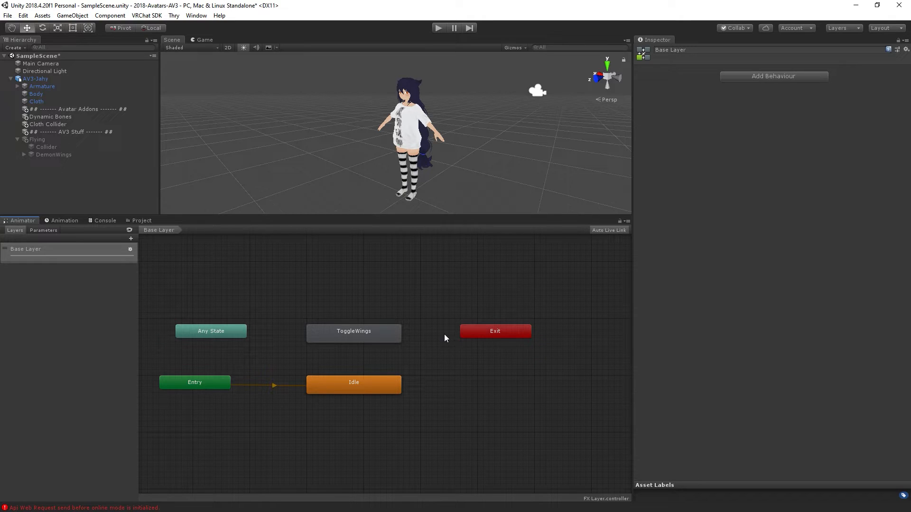
Make a transition from Any State to the ToggleWings state
click(201, 332)
right_click(207, 332)
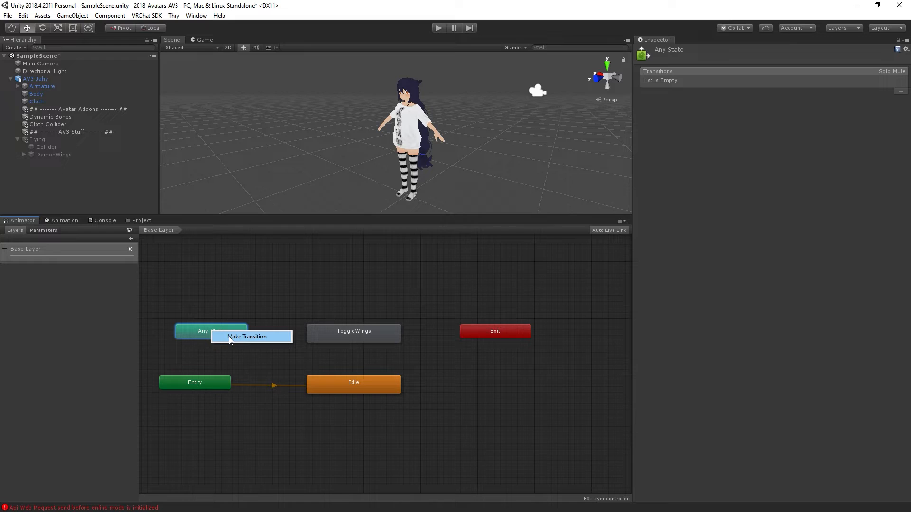
click(230, 337)
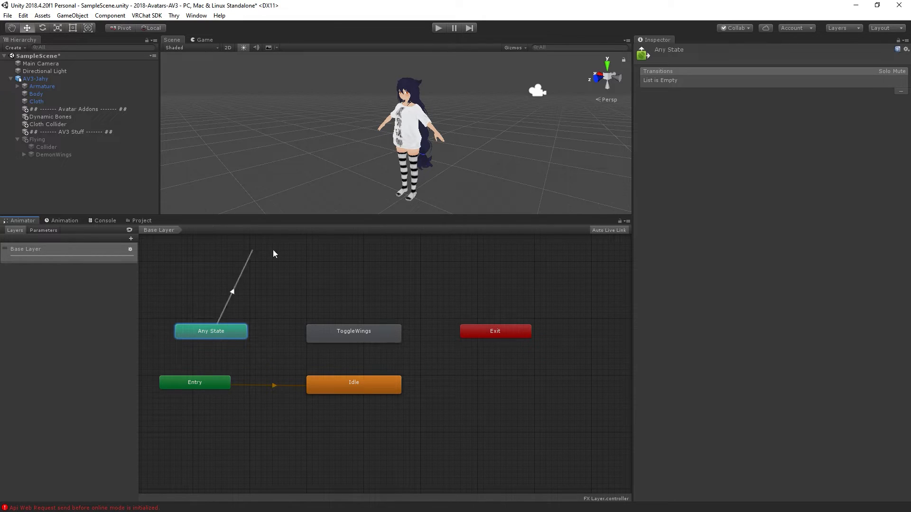
click(349, 333)
click(349, 334)
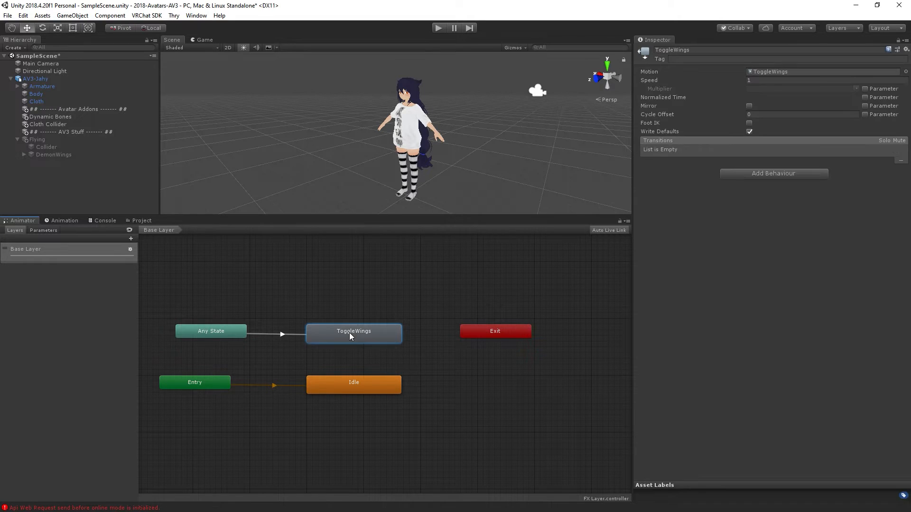
Make a transition from the ToggleWings state to Exit
right_click(363, 335)
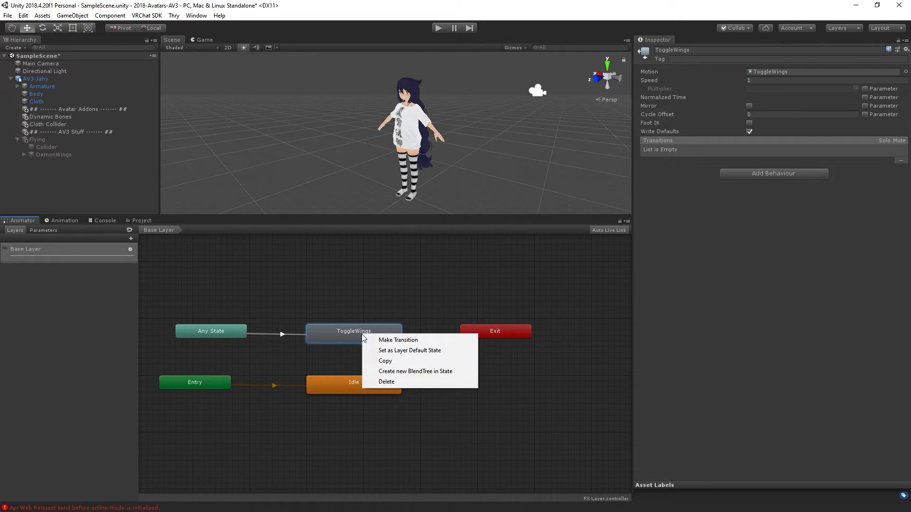
click(390, 339)
click(493, 332)
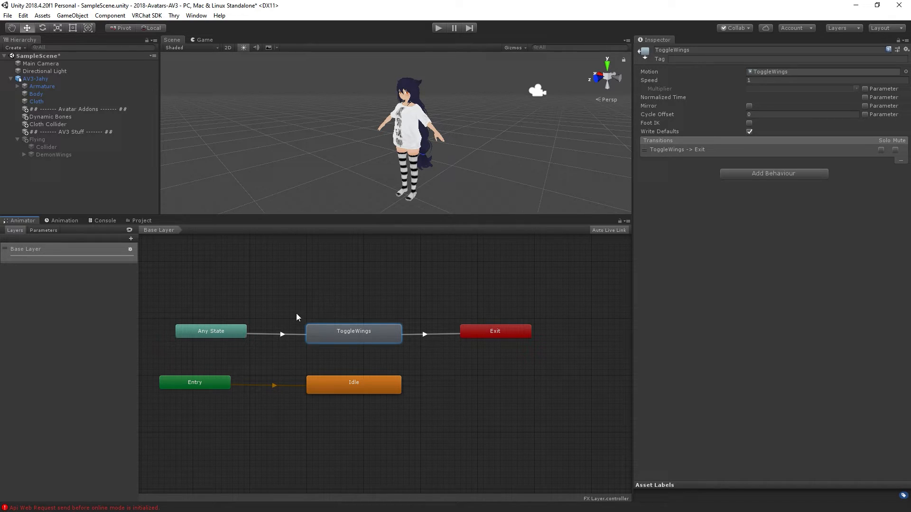
Add a condition to the Any State to ToggleWings transition requiring the ToggleWings parameter to be Equals 1
click(281, 335)
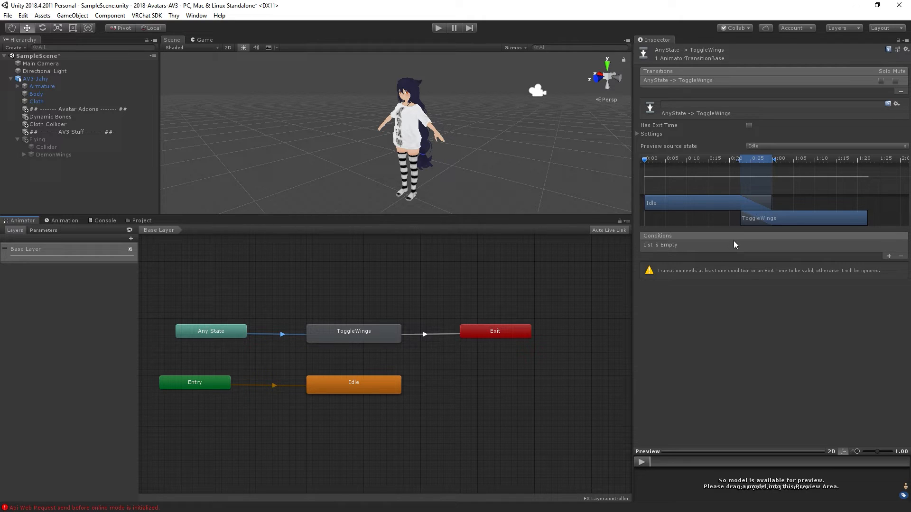
click(889, 256)
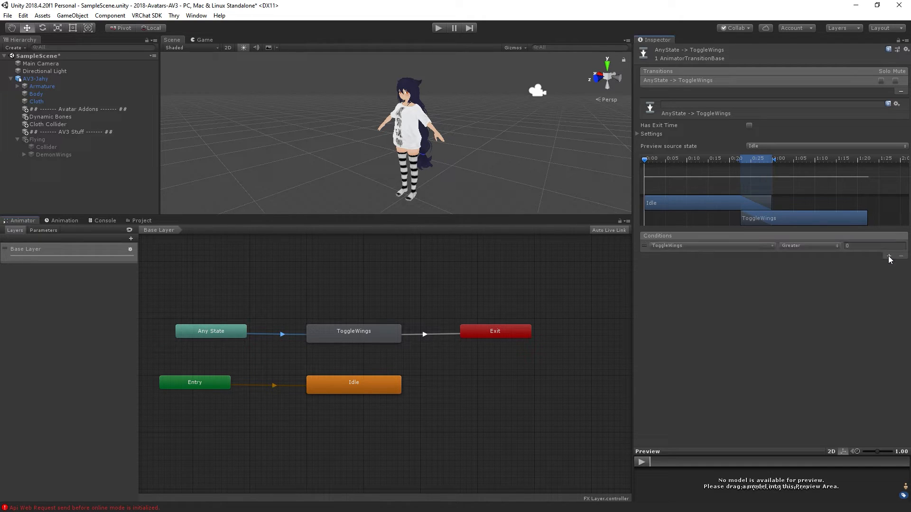
click(720, 246)
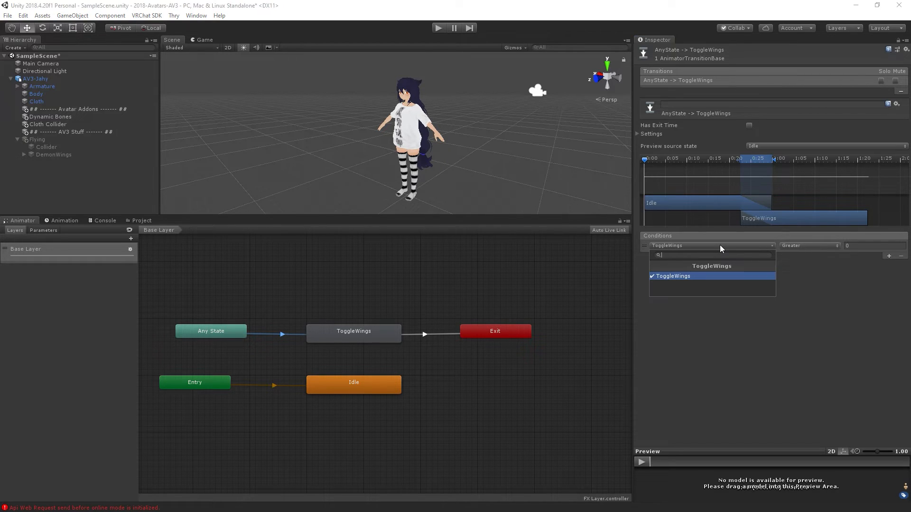
click(822, 277)
click(801, 245)
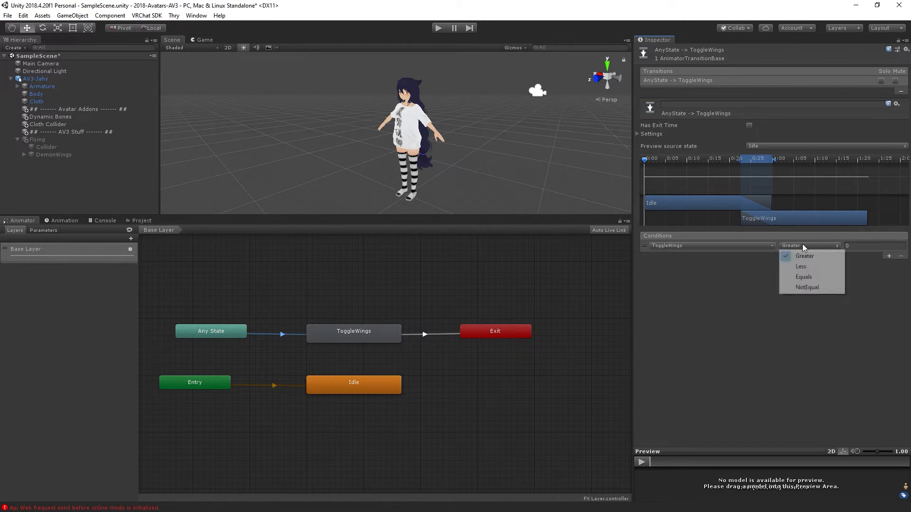
click(802, 277)
key(Tab)
text(1)
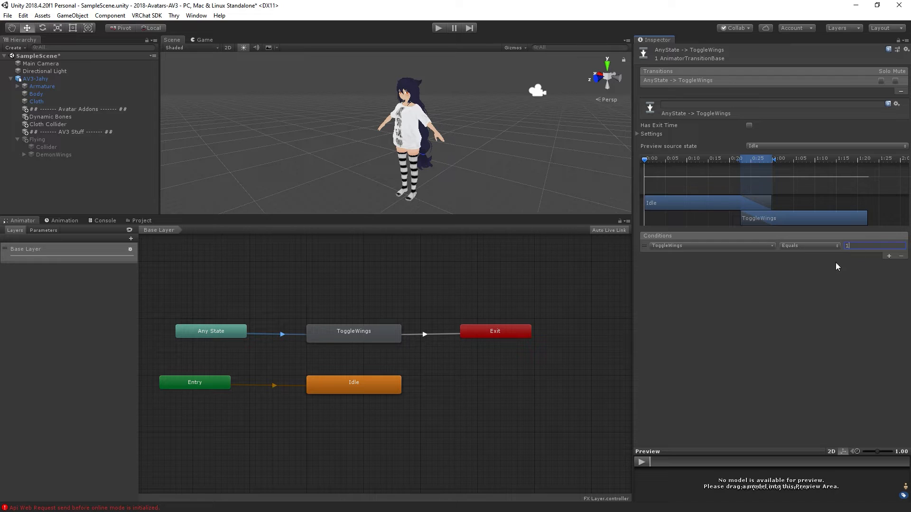
click(823, 294)
Add a condition to the ToggleWings to Exit transition requiring the ToggleWings parameter to be NotEqual 1
click(421, 335)
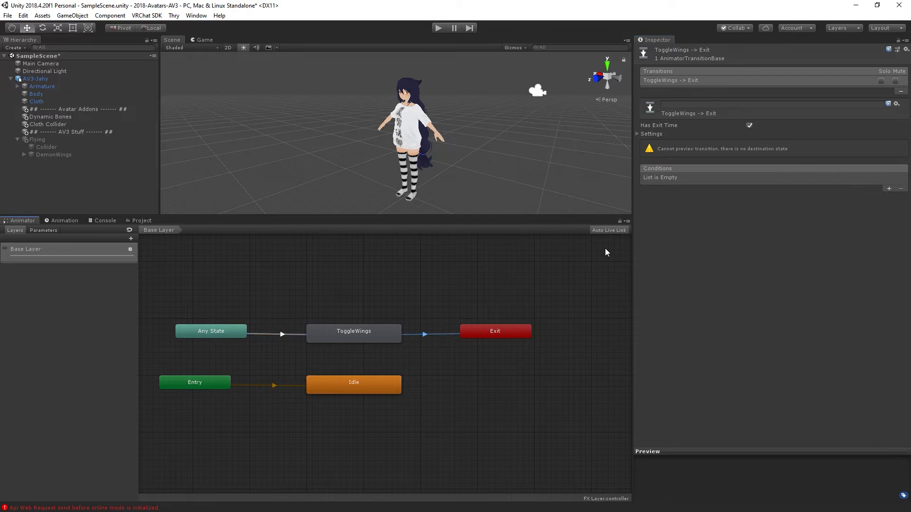
click(888, 188)
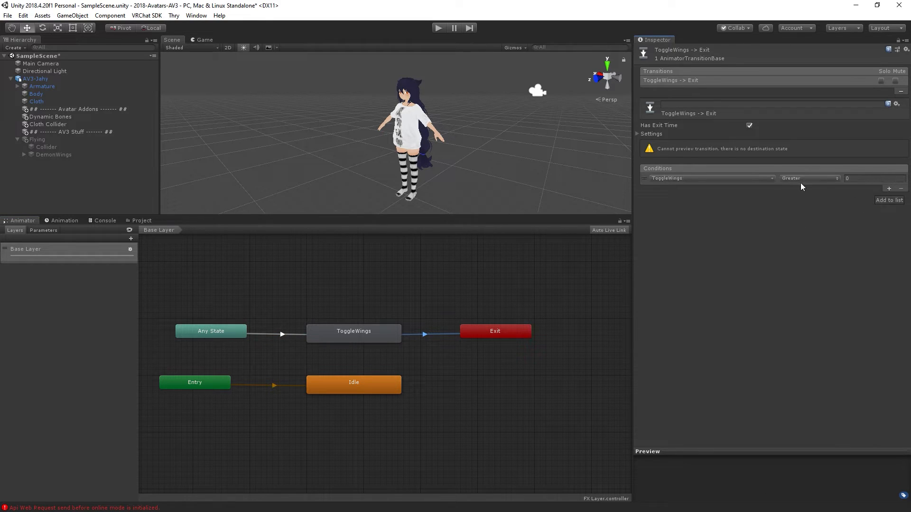
click(737, 178)
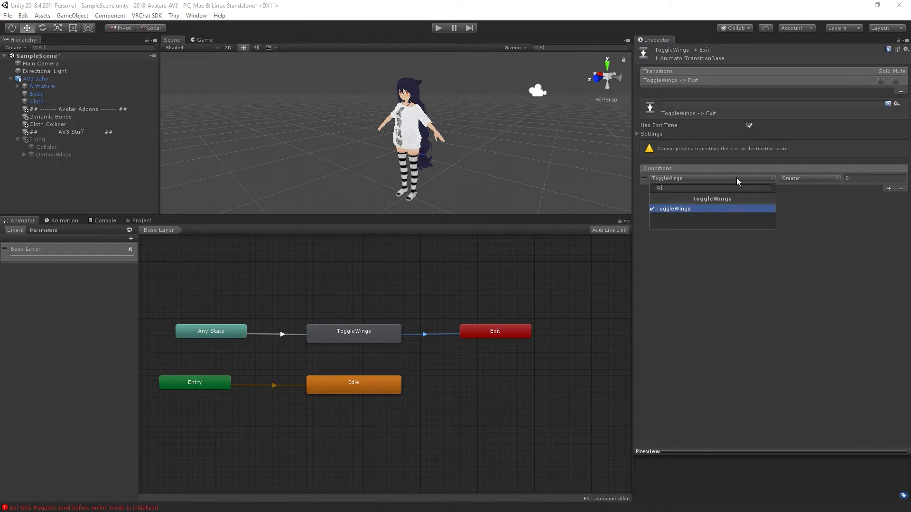
click(810, 196)
click(805, 178)
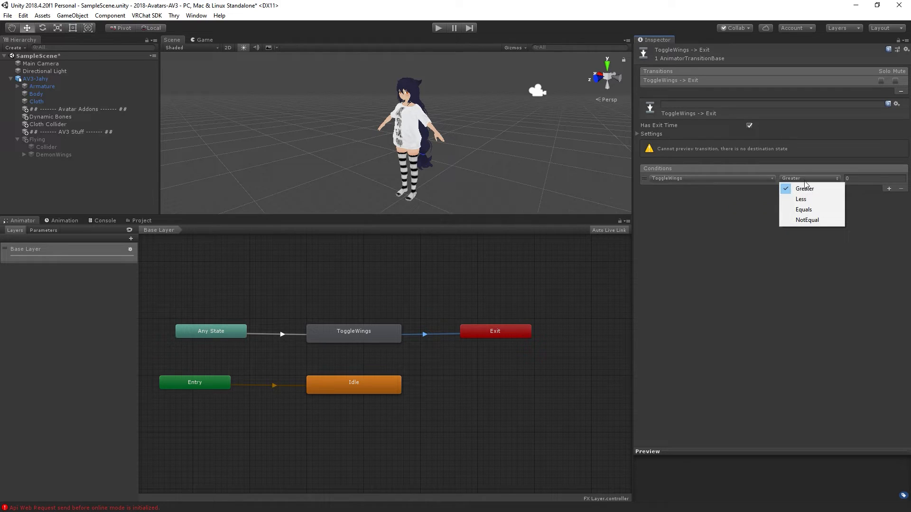
click(807, 220)
click(852, 178)
text(1)
click(734, 236)
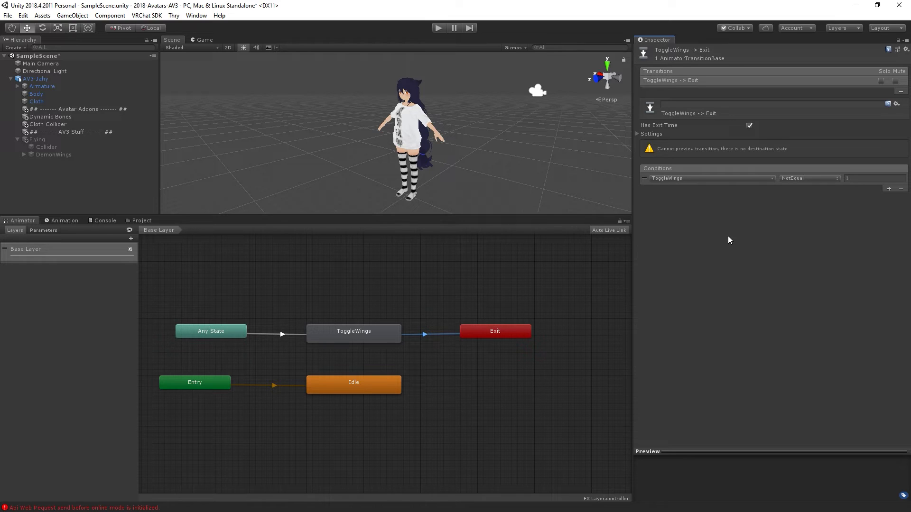
Nudge the ToggleWings state slightly higher so its transitions line up with Any State and Exit
click(386, 328)
drag(385, 328, 385, 322)
click(379, 304)
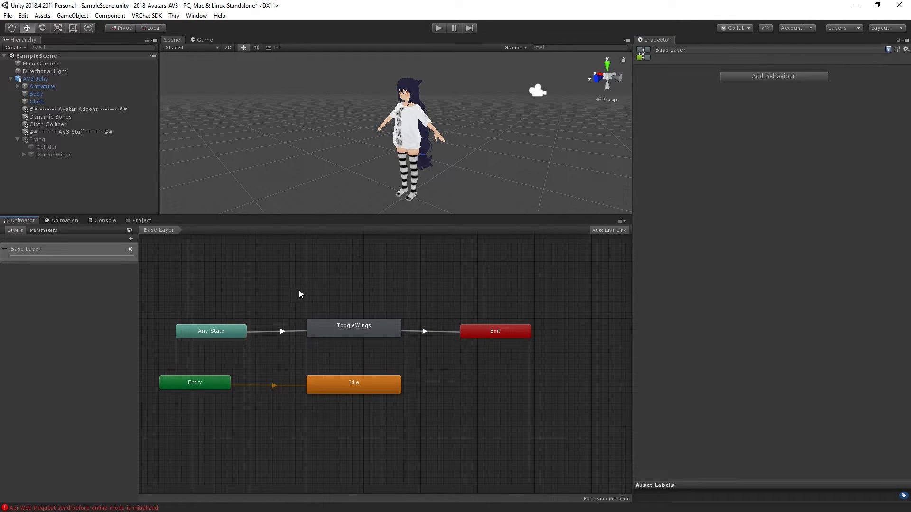
click(192, 385)
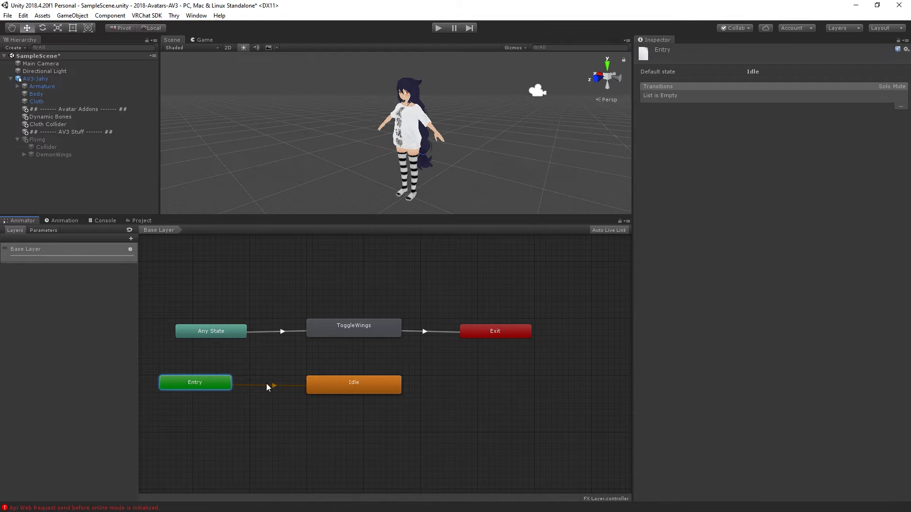
click(504, 332)
click(267, 386)
click(343, 392)
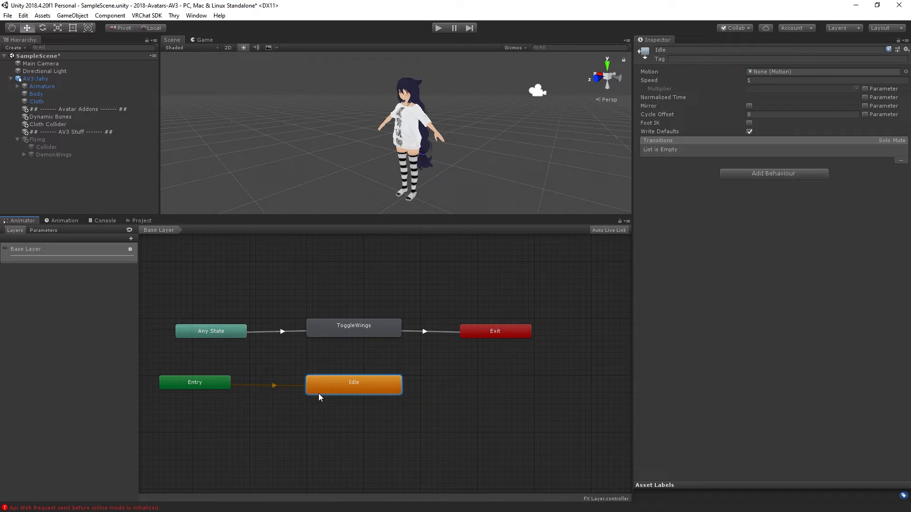
Assign the FX Layer controller as the FX playable layer in AV3-Jahy's avatar descriptor, replacing the default
click(49, 81)
scroll(742, 316, down, 15)
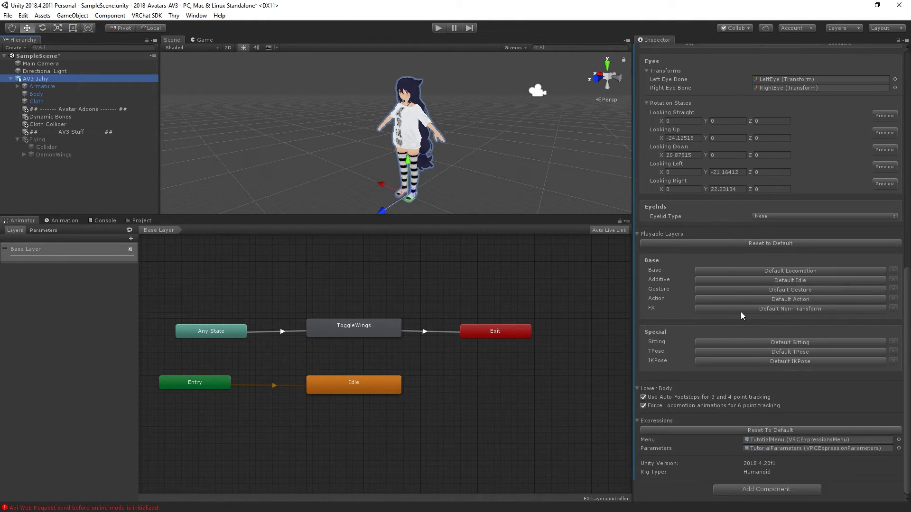
click(739, 308)
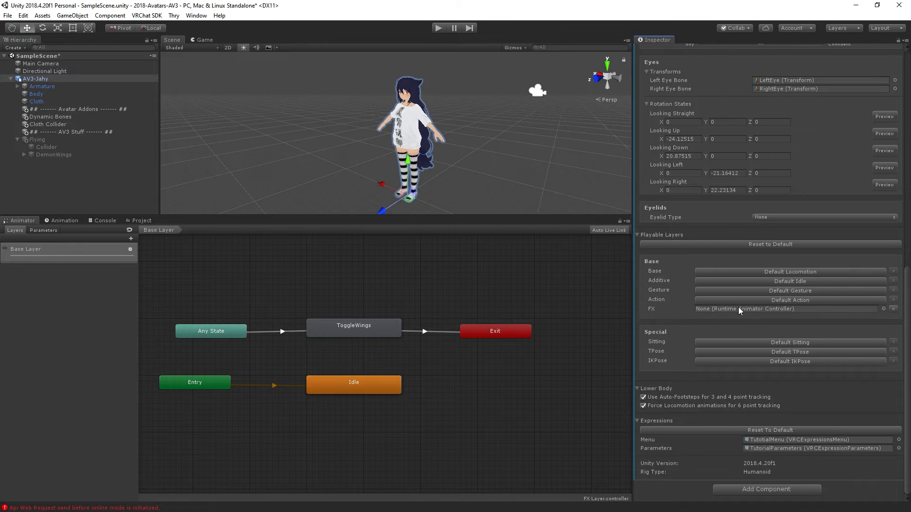
click(143, 220)
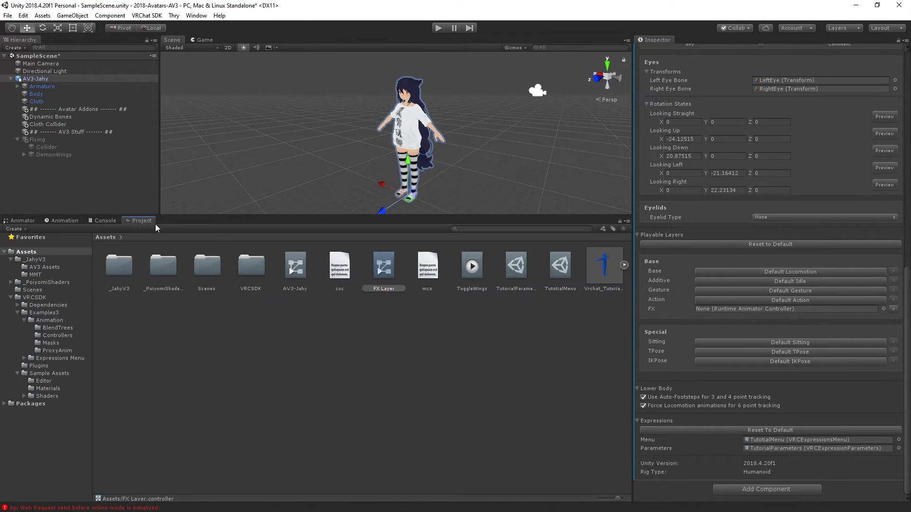
drag(381, 269, 705, 311)
Assign the FX Layer controller to AV3-Jahy's Animator component
scroll(736, 349, up, 15)
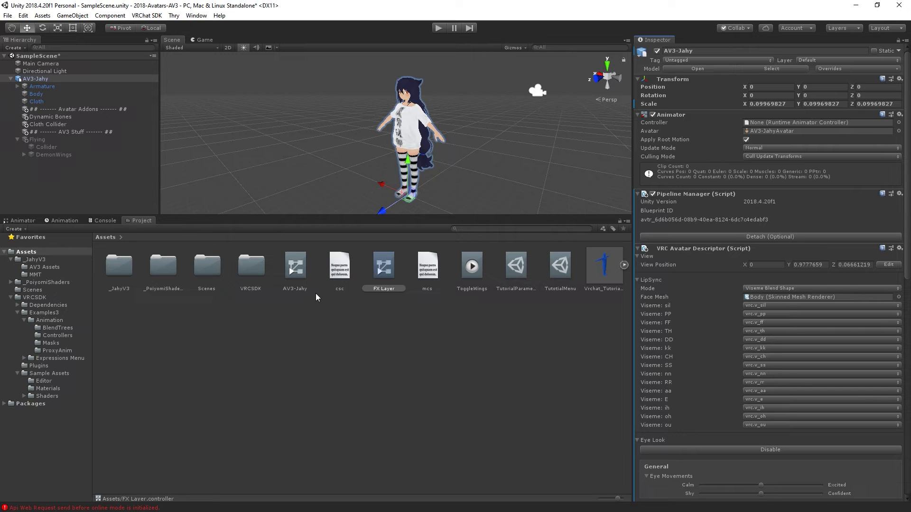
click(397, 269)
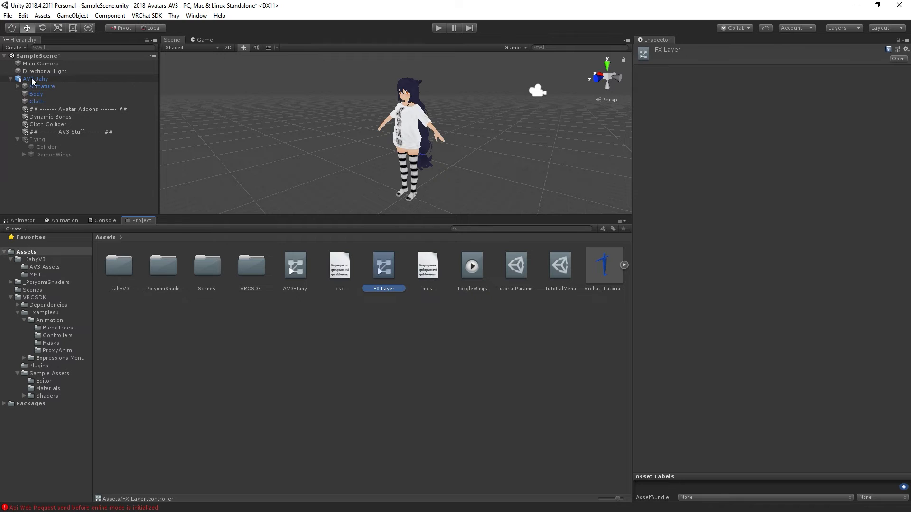
click(34, 79)
drag(382, 264, 759, 123)
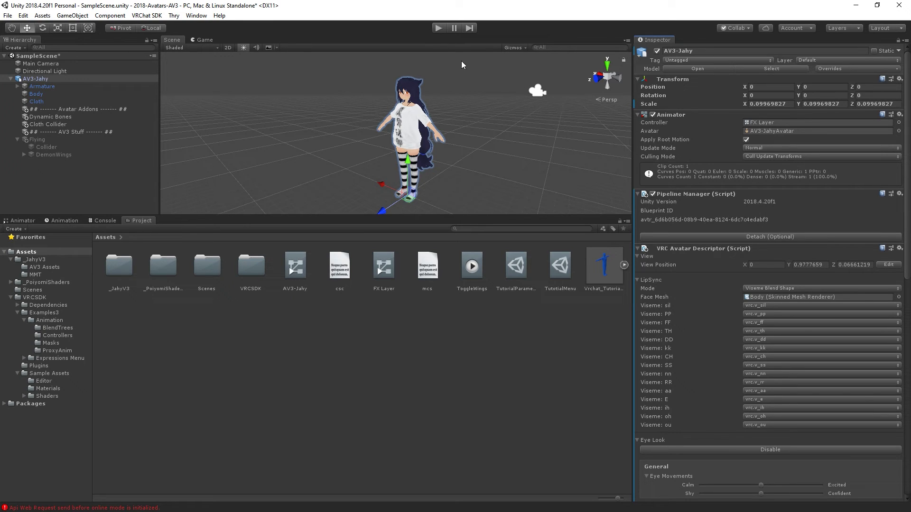
Run the scene in play mode and show AV3-Jahy in the scene view with its animator parameters
click(441, 29)
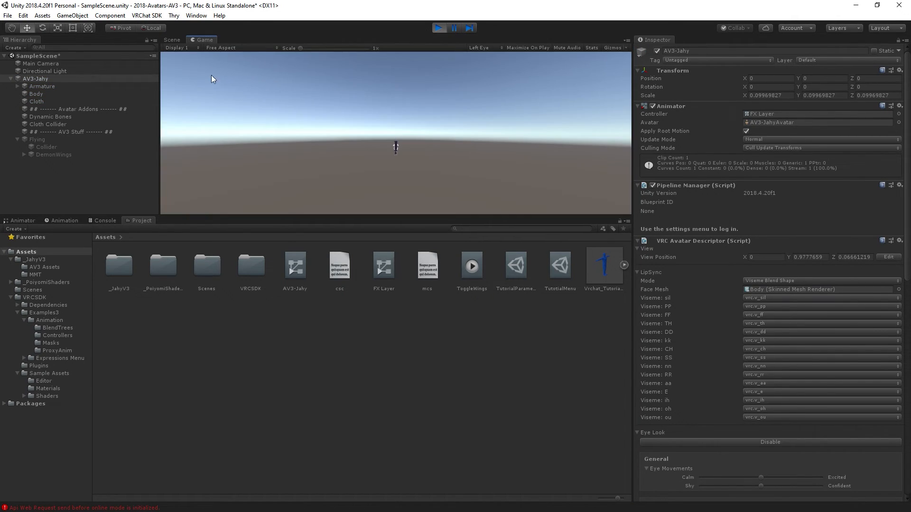
click(172, 41)
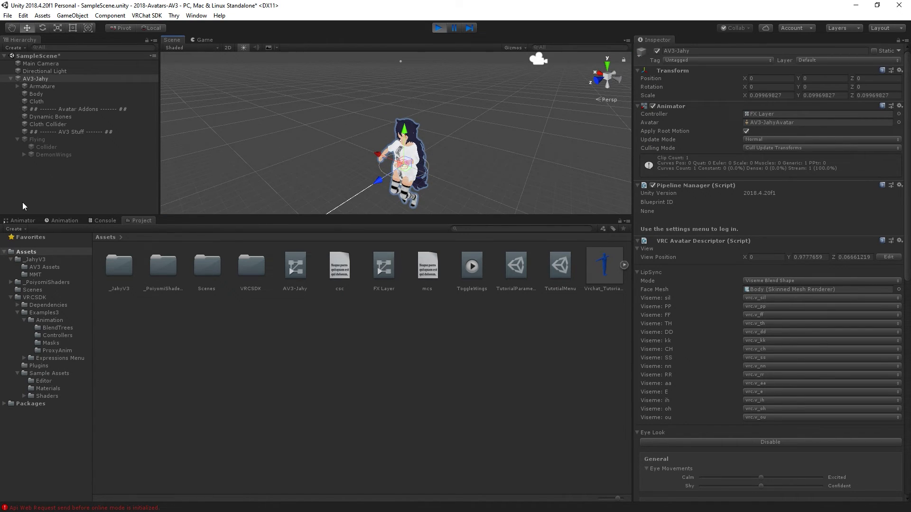
click(33, 79)
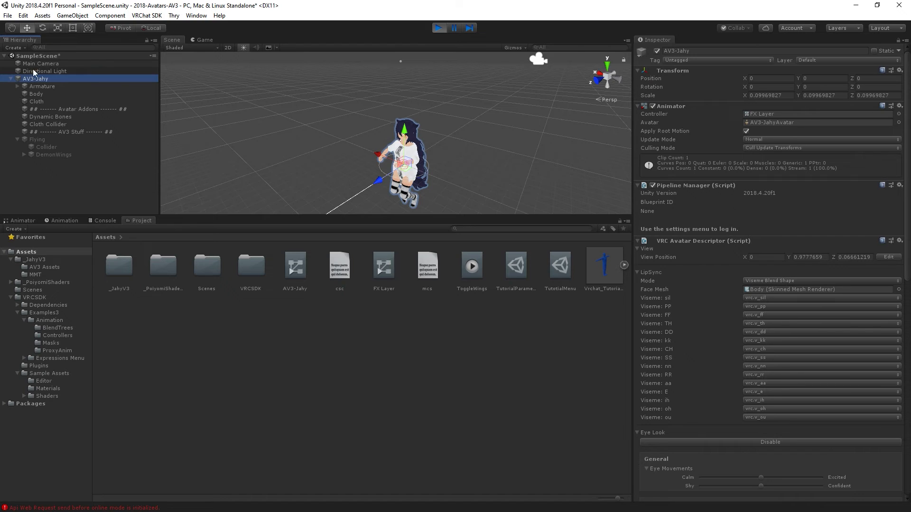
click(16, 221)
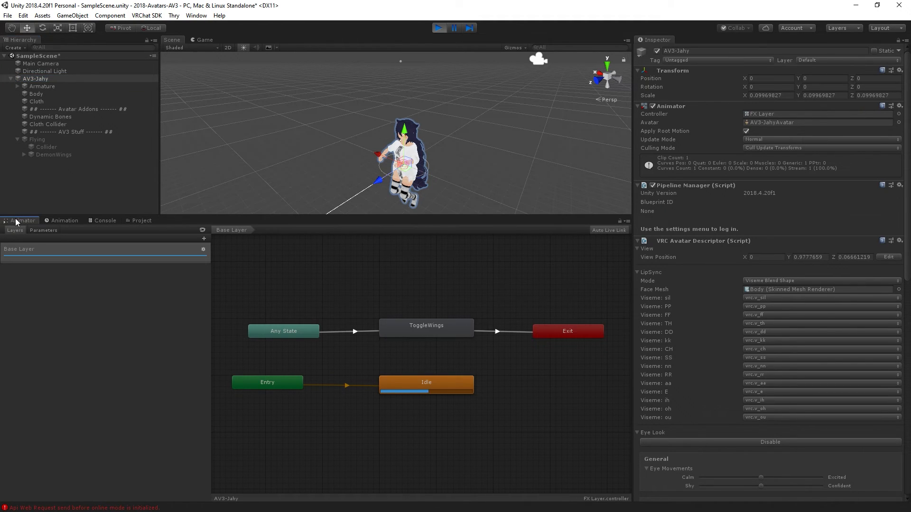
click(44, 231)
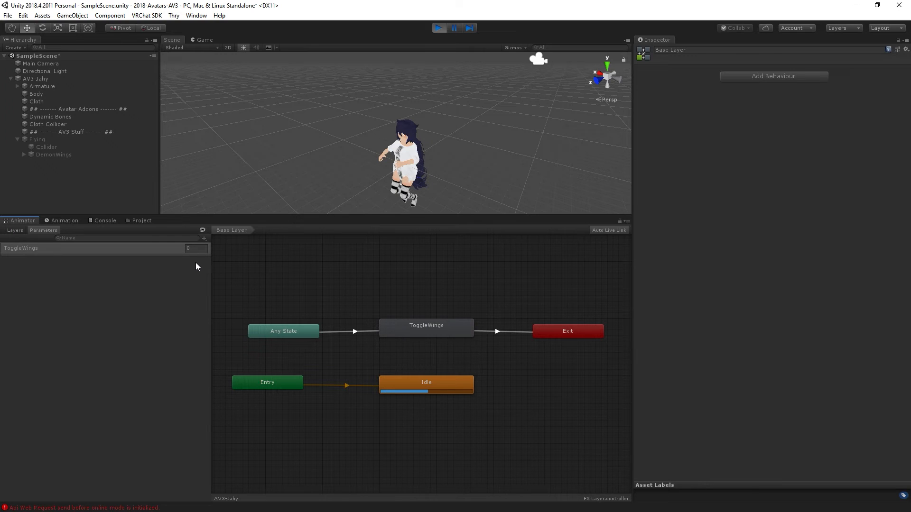
Test the wings in play mode by setting the ToggleWings parameter to 1 and back to 0
click(194, 248)
text(1)
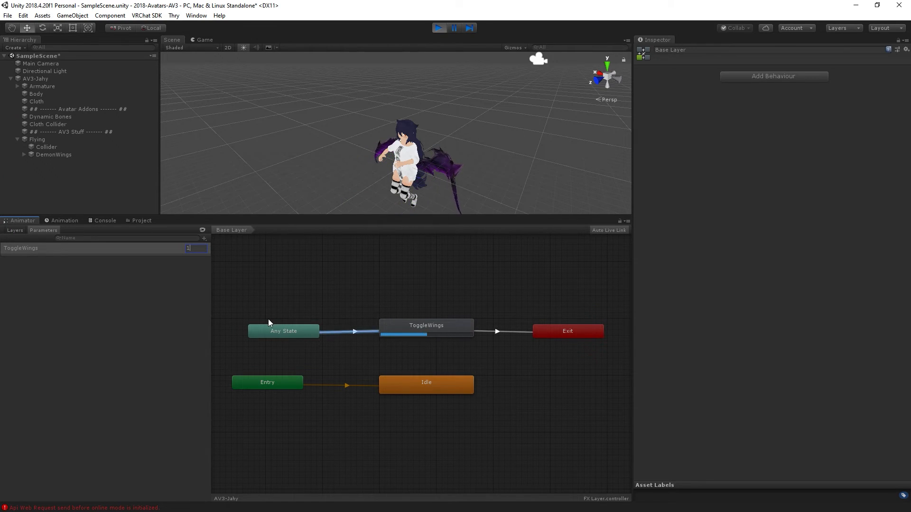
click(275, 258)
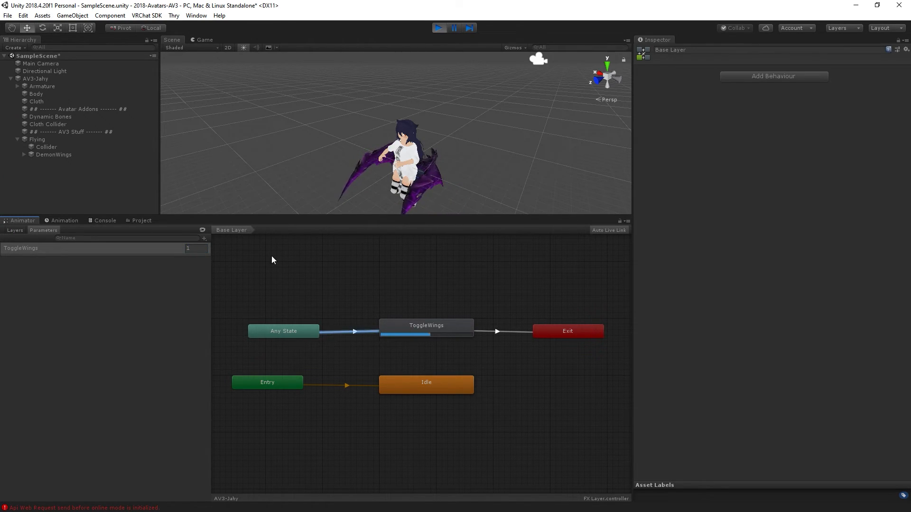
click(197, 249)
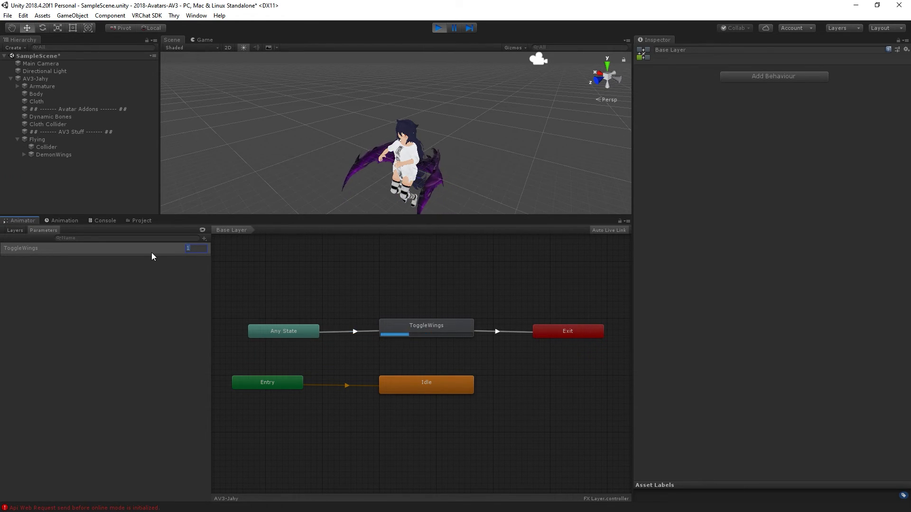
key(BackSpace)
text(0)
click(372, 274)
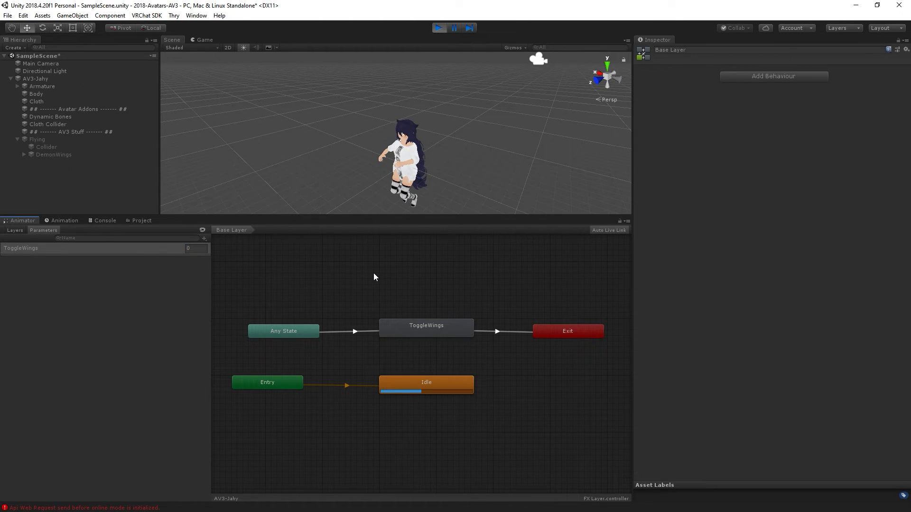
Switch ToggleWings repeatedly between 1 and 0 to check the transition timing, and stop play mode
click(196, 248)
text(1)
click(197, 248)
text(0)
key(BackSpace)
text(1)
key(Return)
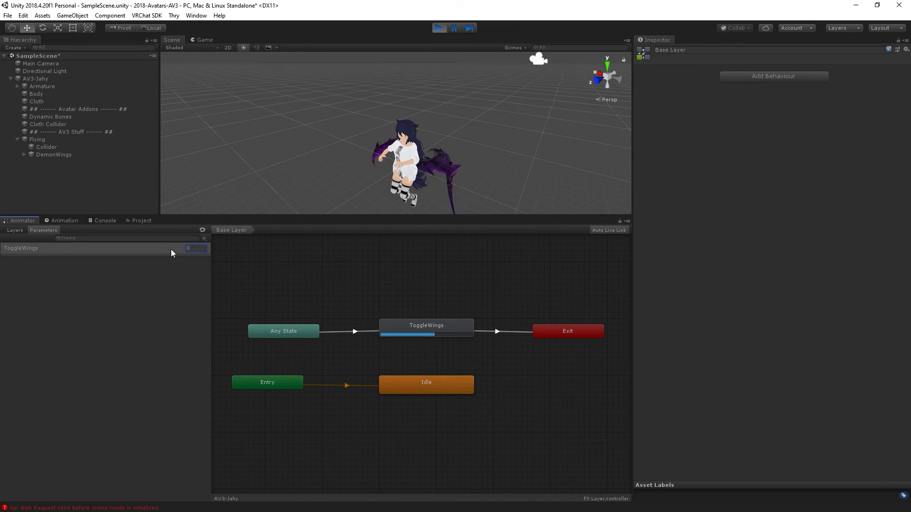
text(0)
click(442, 28)
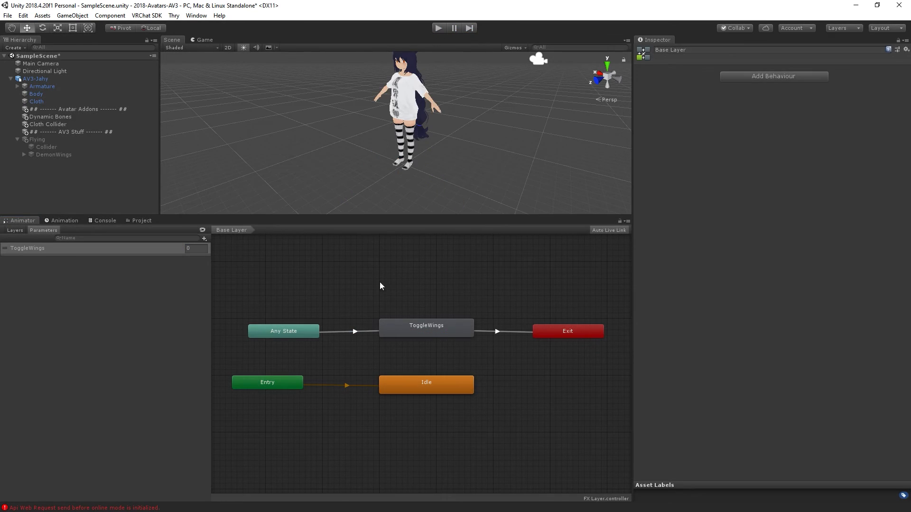
Set the transition duration of the Any State to ToggleWings transition to 0 seconds
click(356, 332)
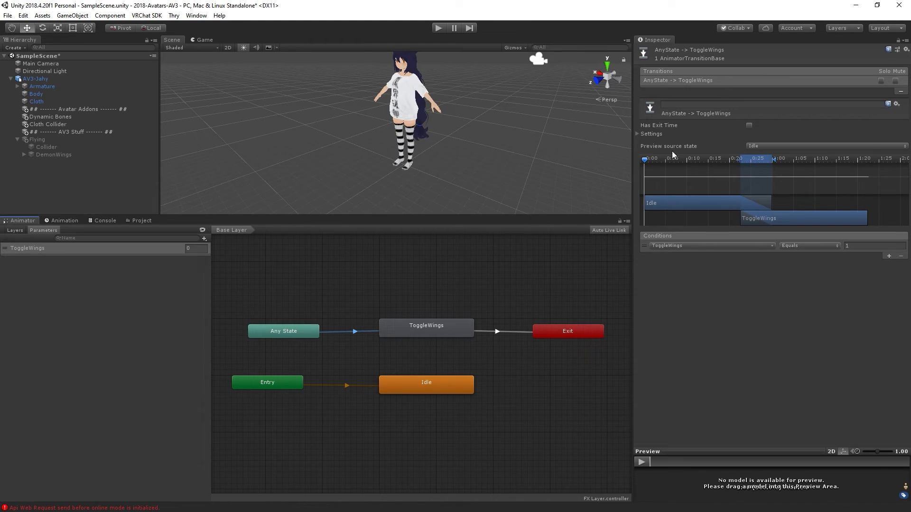
click(638, 135)
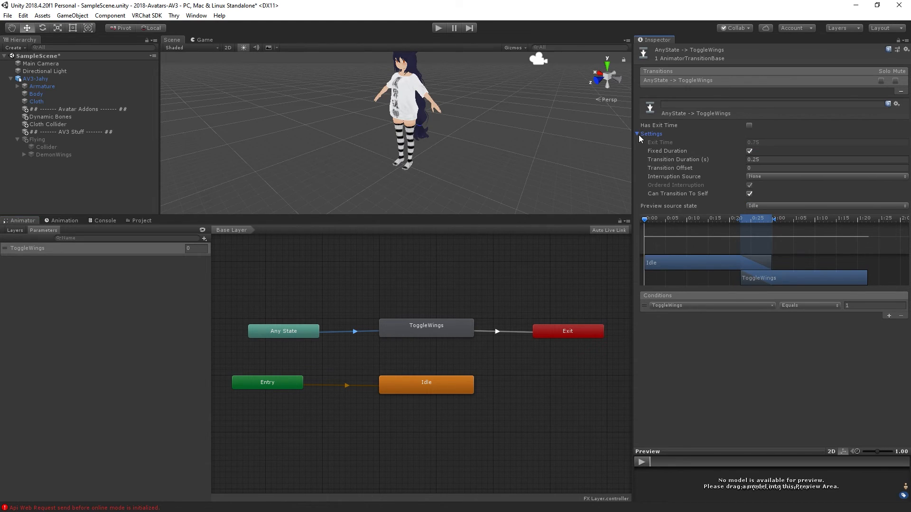
click(767, 160)
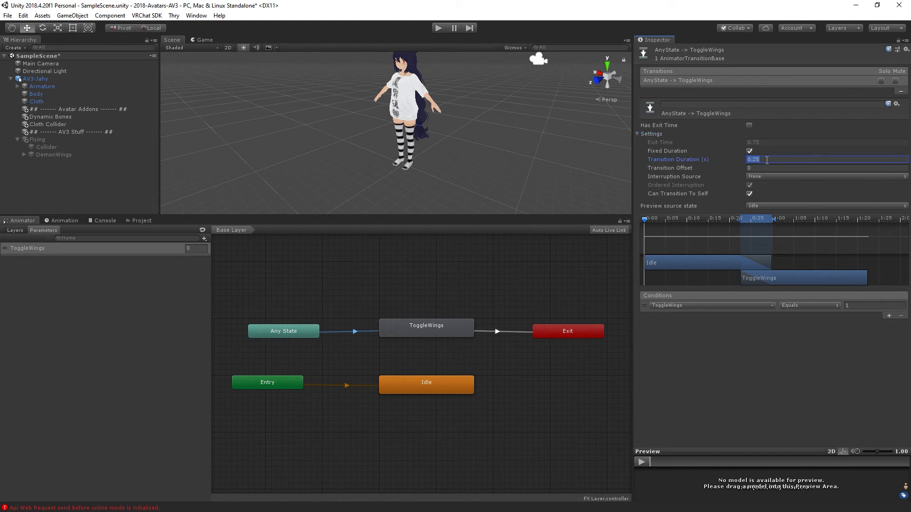
text(0)
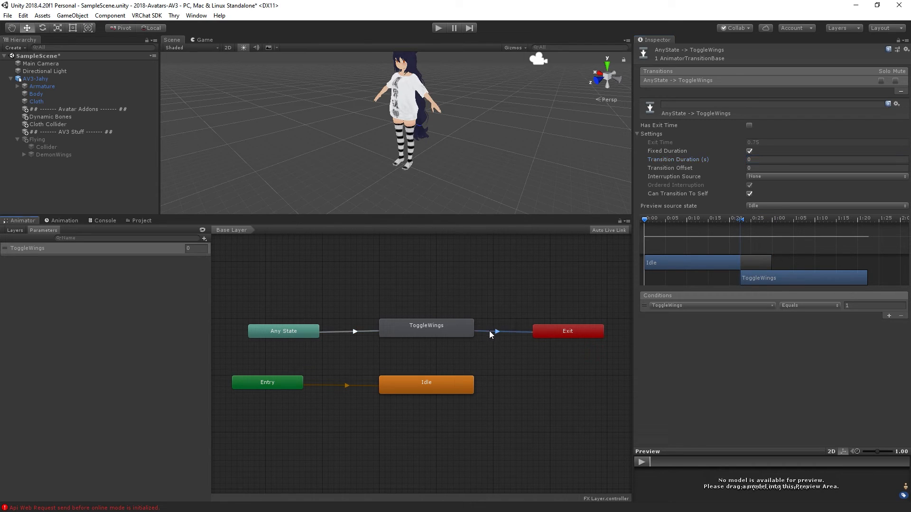
Set the ToggleWings to Exit transition's duration to 0 seconds and turn off its Has Exit Time option
click(492, 333)
click(769, 161)
text(0)
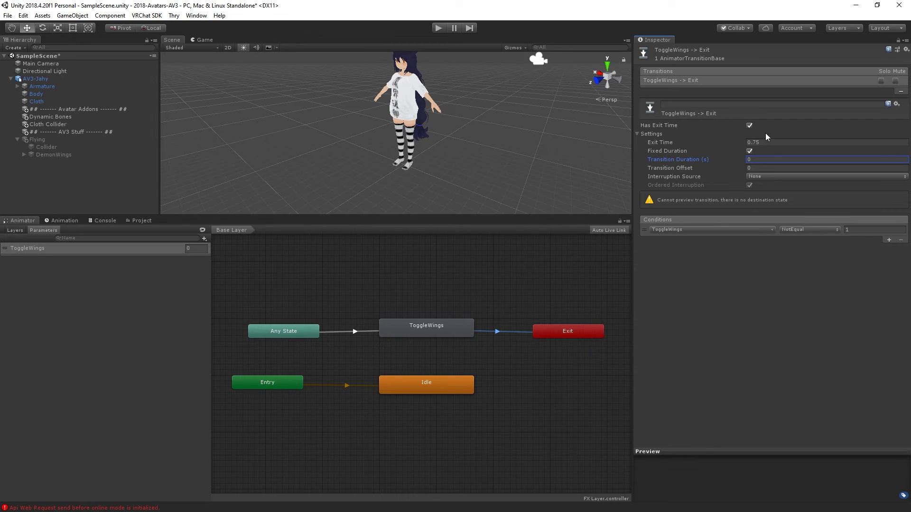
click(749, 125)
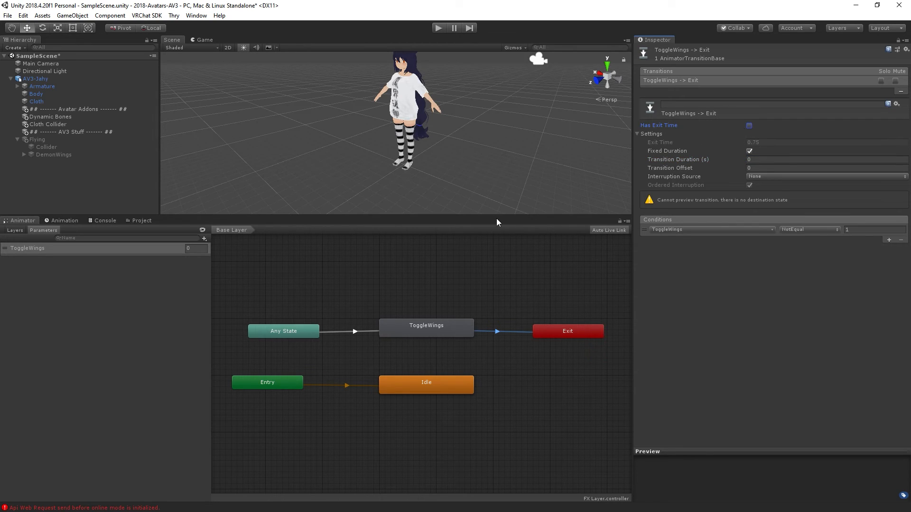
click(326, 268)
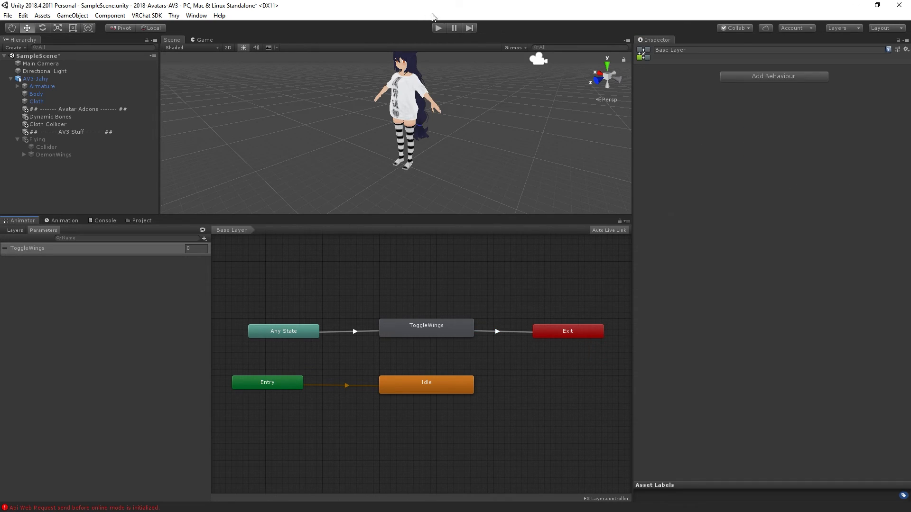
Retest the edited transitions in play mode with ToggleWings at 1 and 0, and stop play mode
click(439, 28)
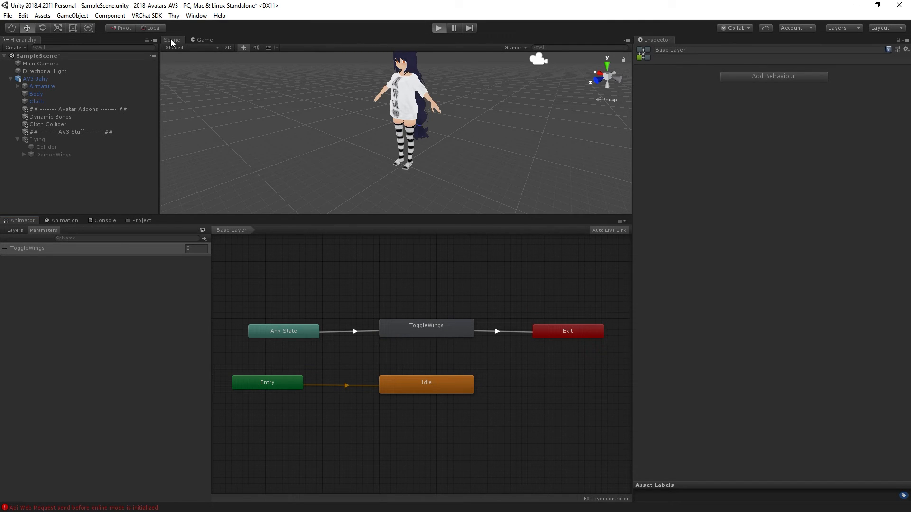
click(456, 27)
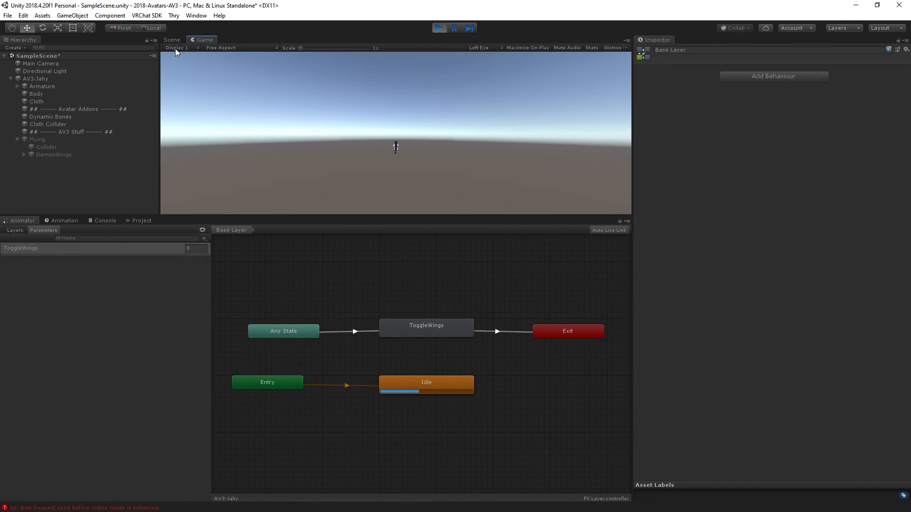
click(174, 40)
click(187, 248)
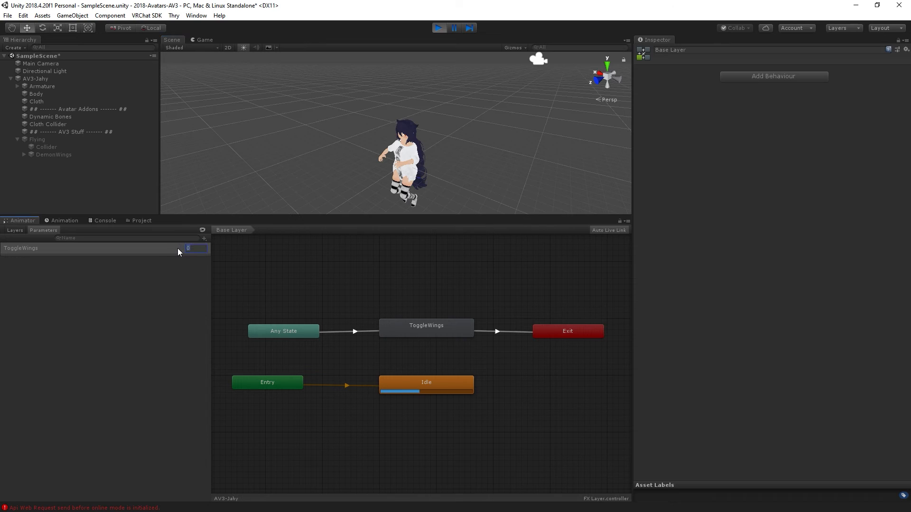
text(1)
drag(194, 249, 175, 247)
text(0)
click(311, 274)
click(438, 28)
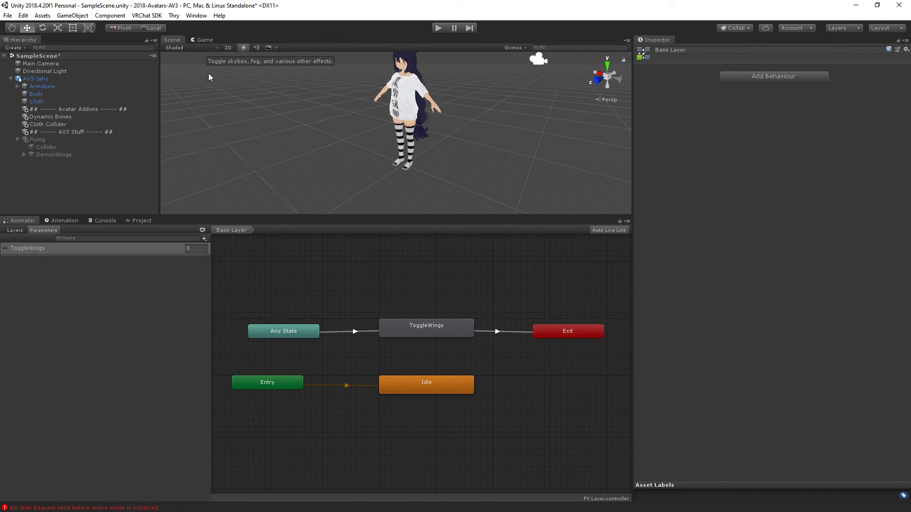
Review AV3-Jahy's playable layers and expressions assignments in the avatar descriptor
click(72, 80)
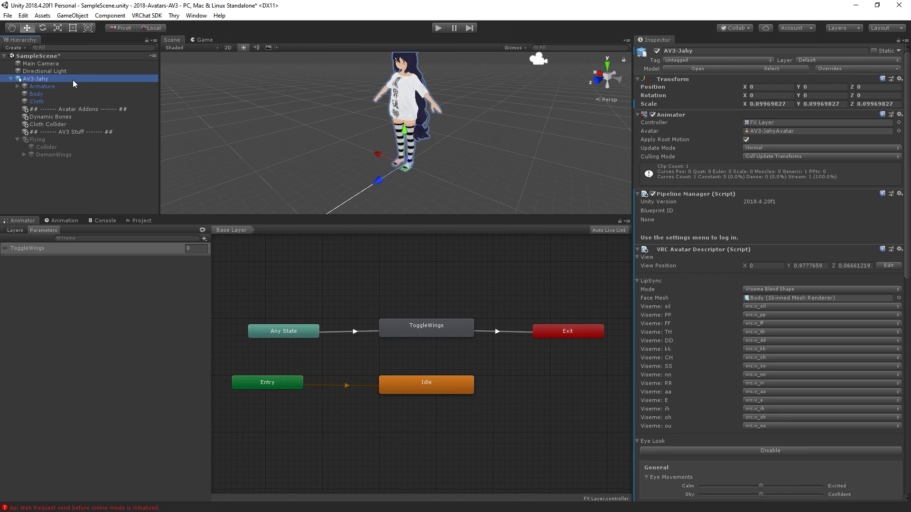
scroll(731, 300, down, 15)
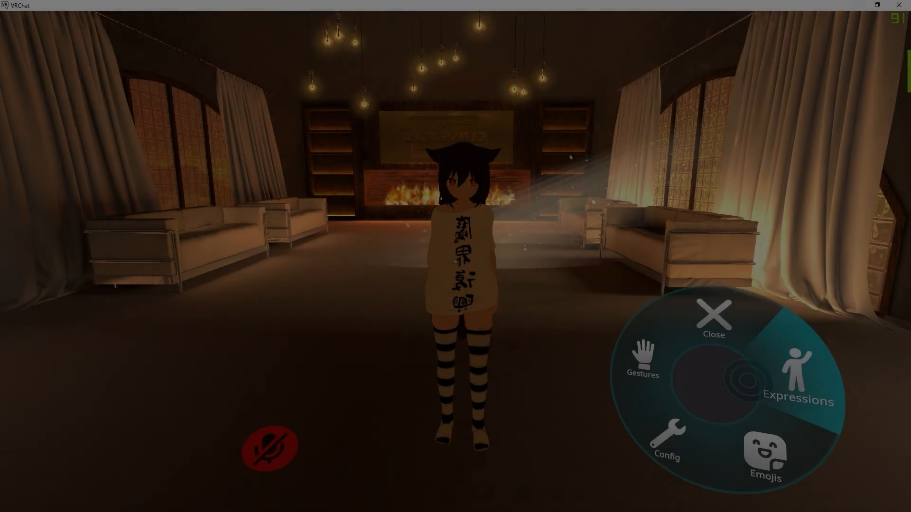
Switch to VRChat and toggle the avatar's wings on and off through its Expressions menu while moving around
click(747, 380)
click(686, 398)
key(r)
key(s)
key(space)
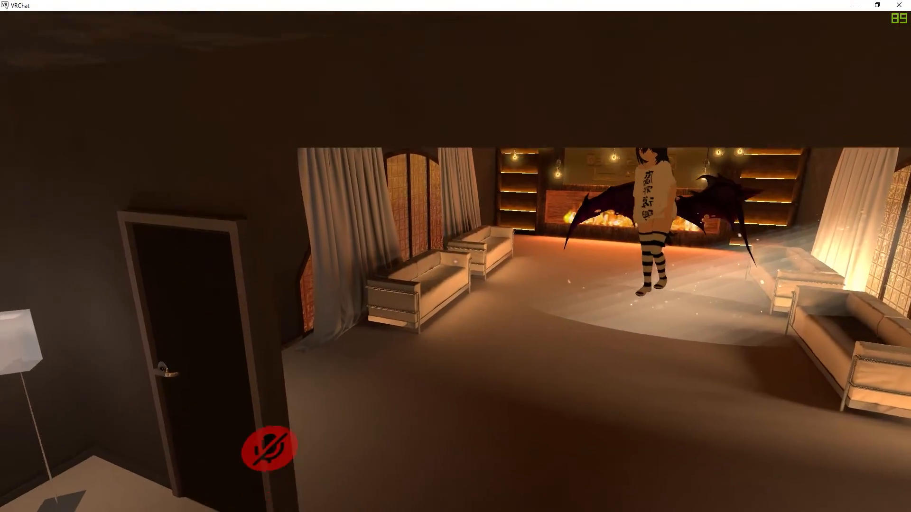
key(r)
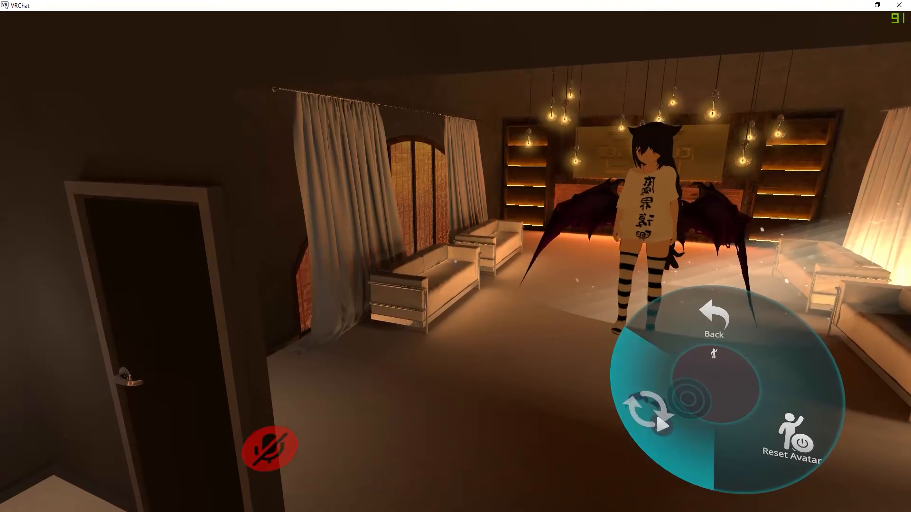
click(689, 399)
key(r)
key(w)
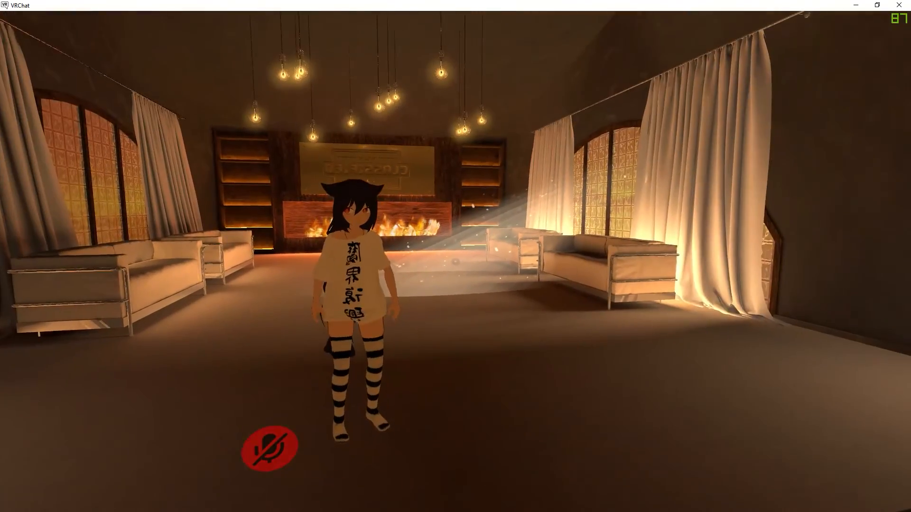
Toggle the wings on and off once more in VRChat and go back from the expressions menu
key(r)
click(665, 403)
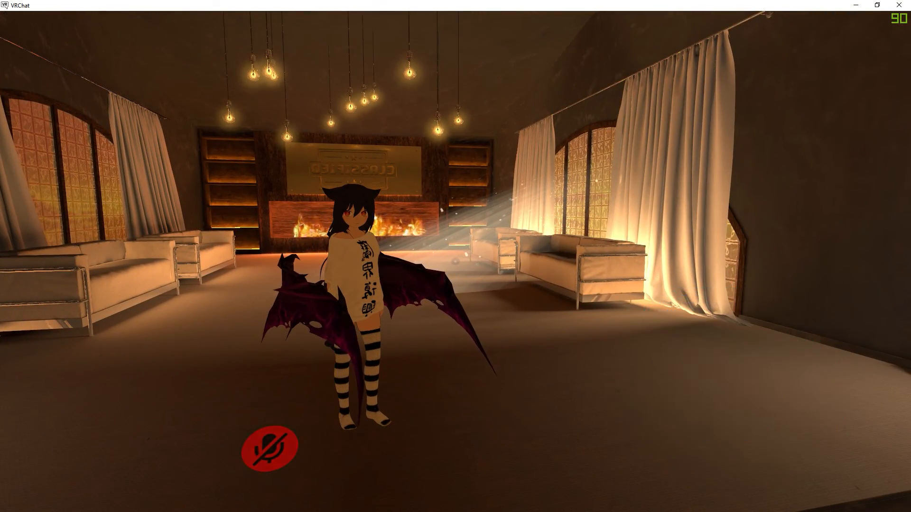
key(w)
key(r)
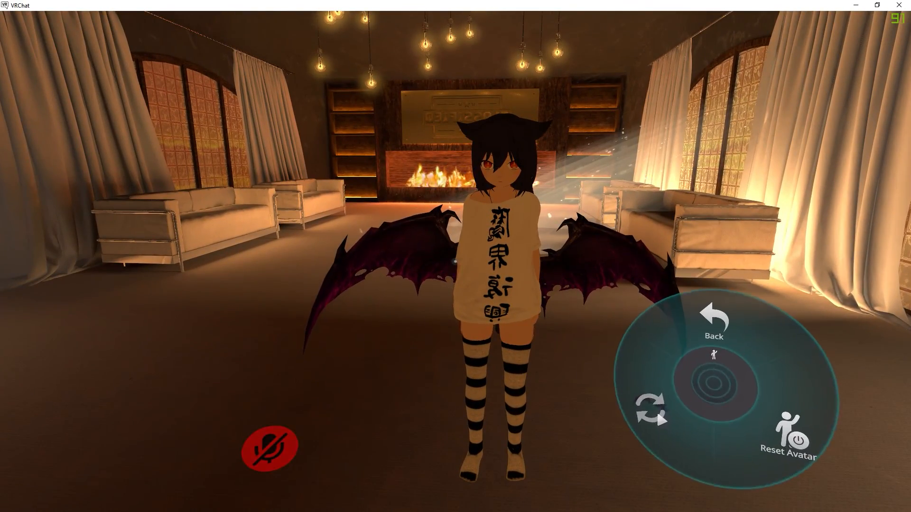
click(653, 409)
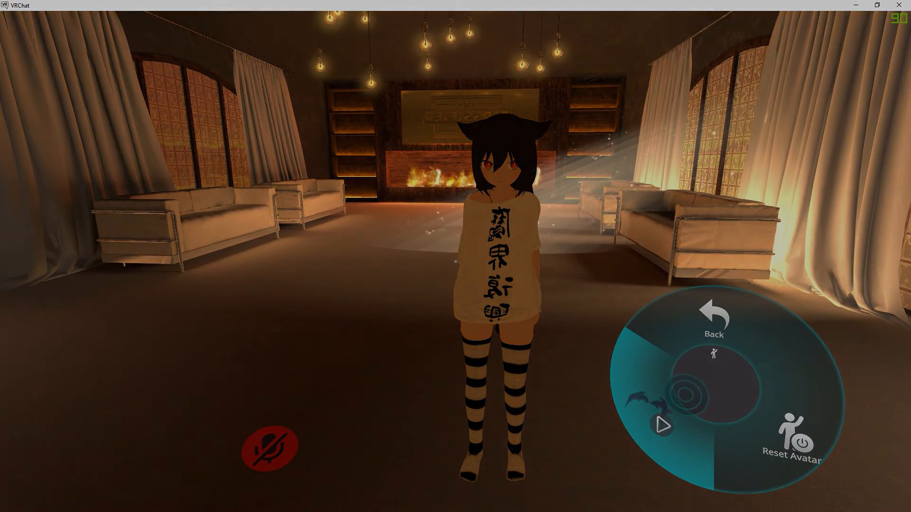
click(714, 323)
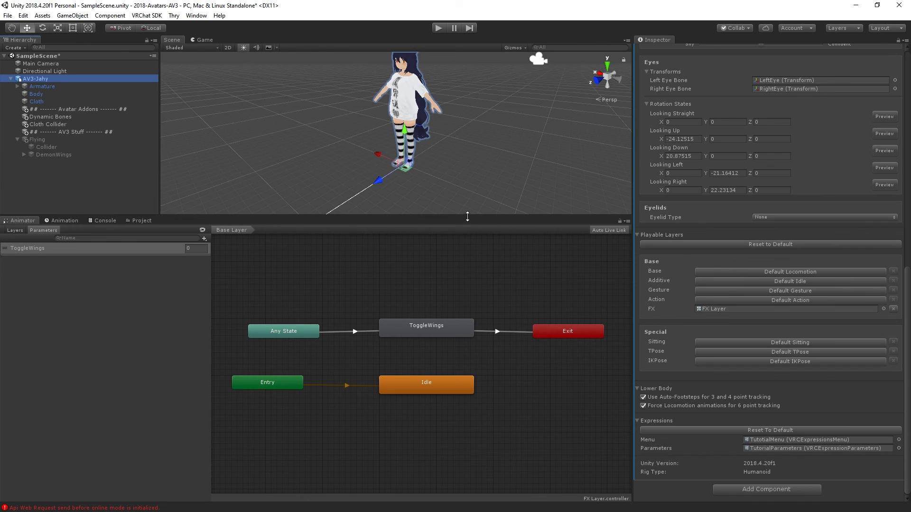
alt+drag(447, 169, 450, 151)
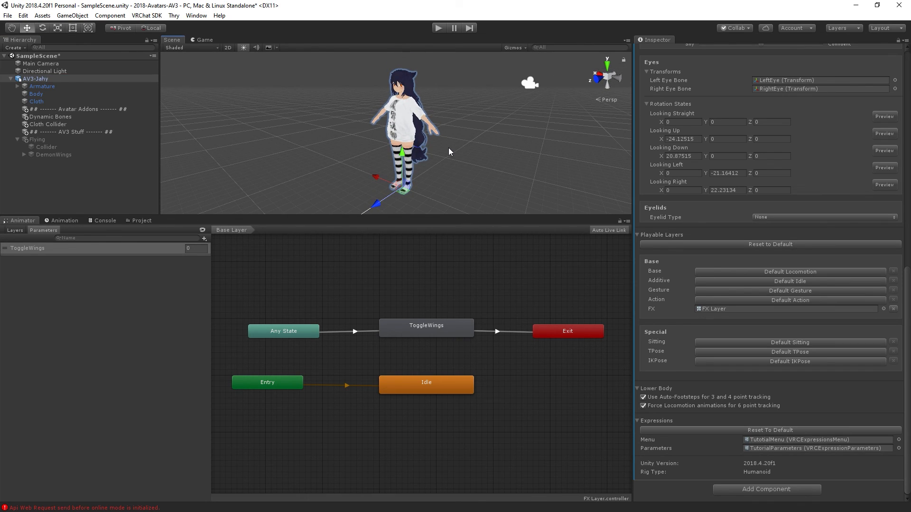